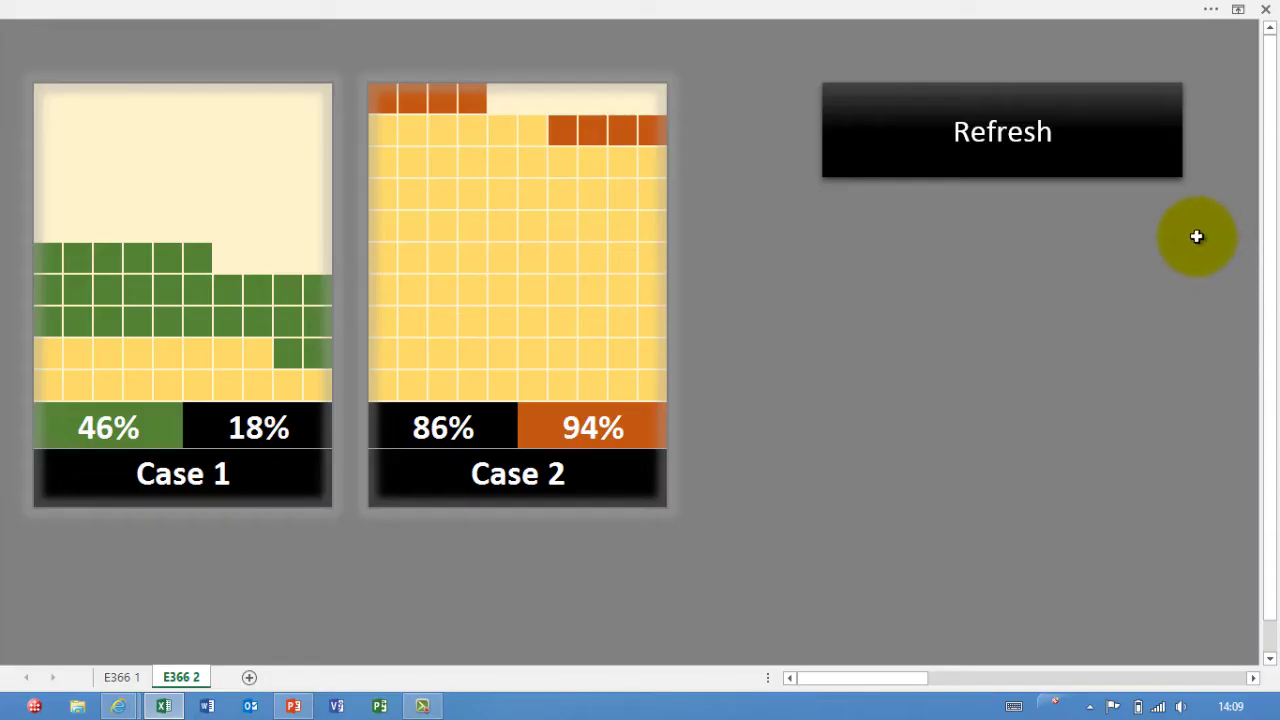
Step: Refresh both waffle charts six times, then move to sheet E366 1, which shows 26% and 65%
left_click(1017, 140)
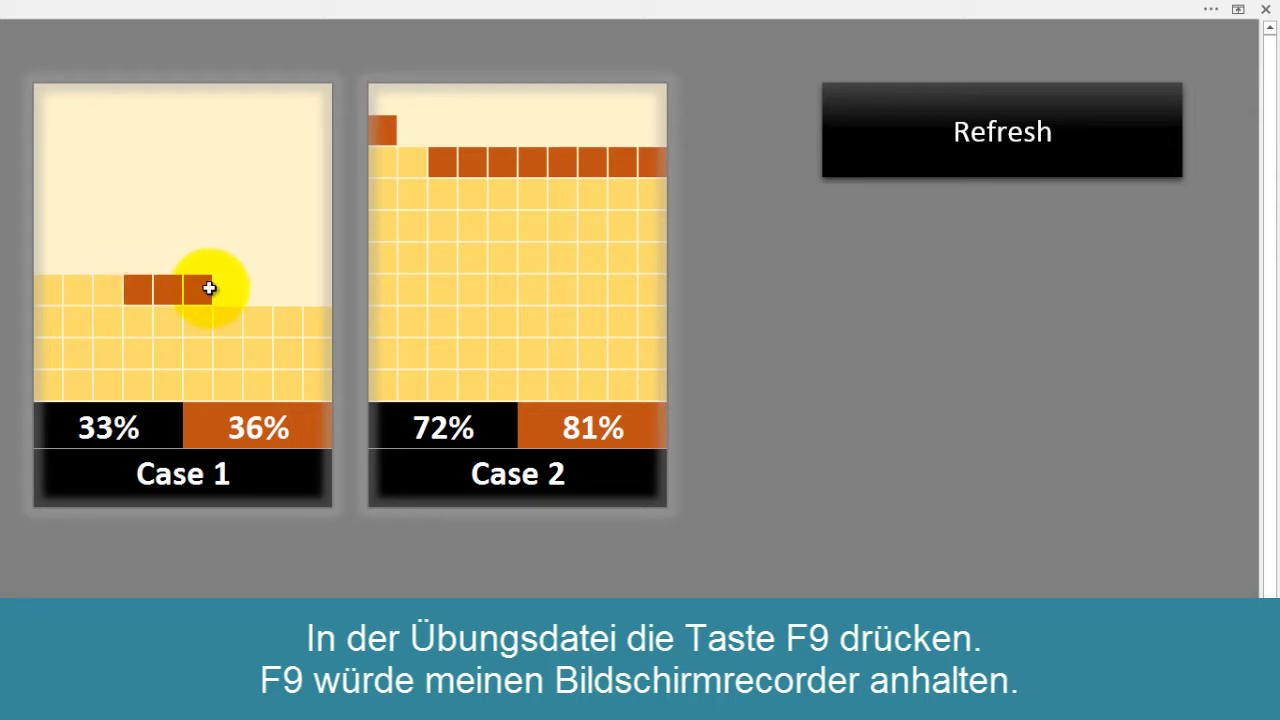
left_click(1023, 132)
left_click(1027, 137)
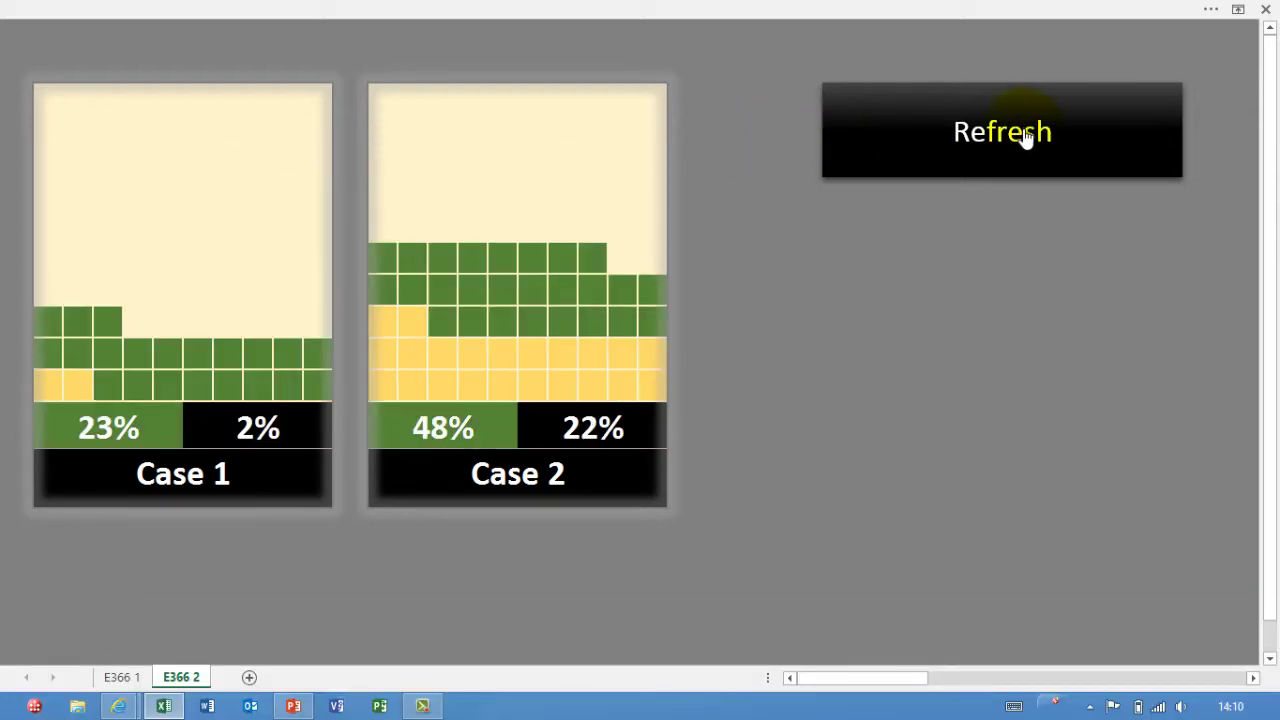
left_click(1018, 142)
left_click(1016, 143)
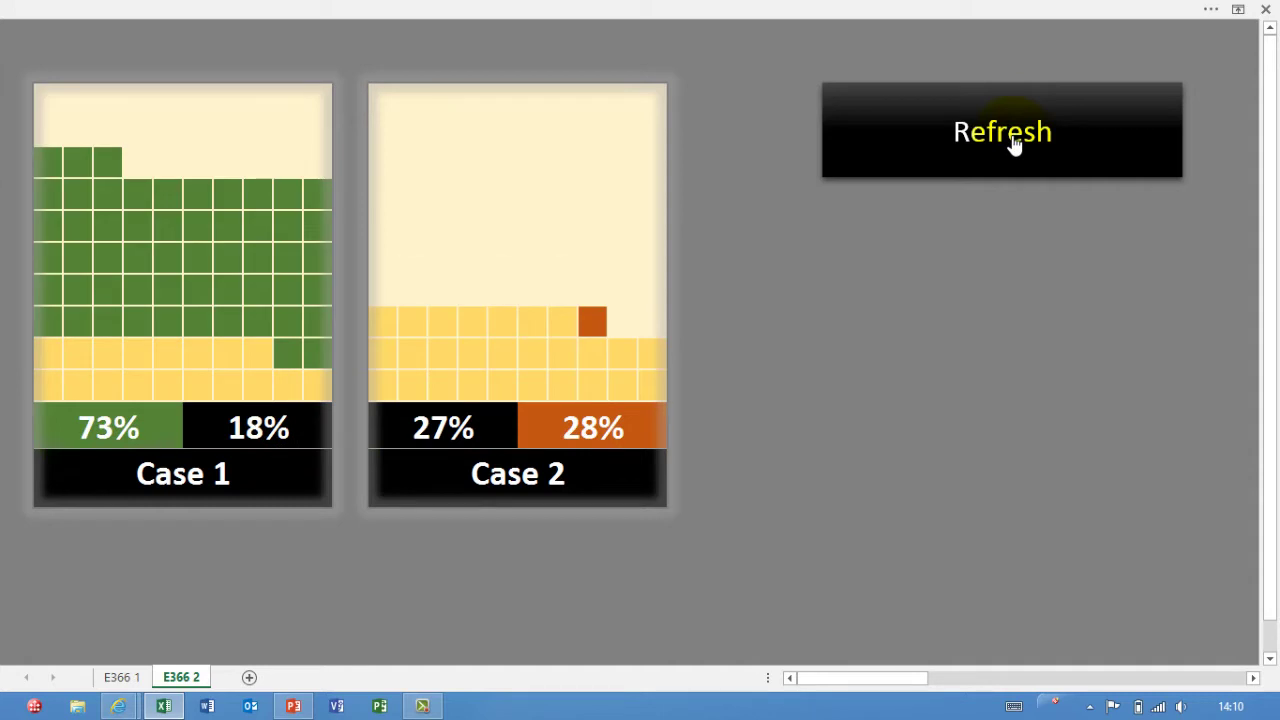
left_click(1015, 145)
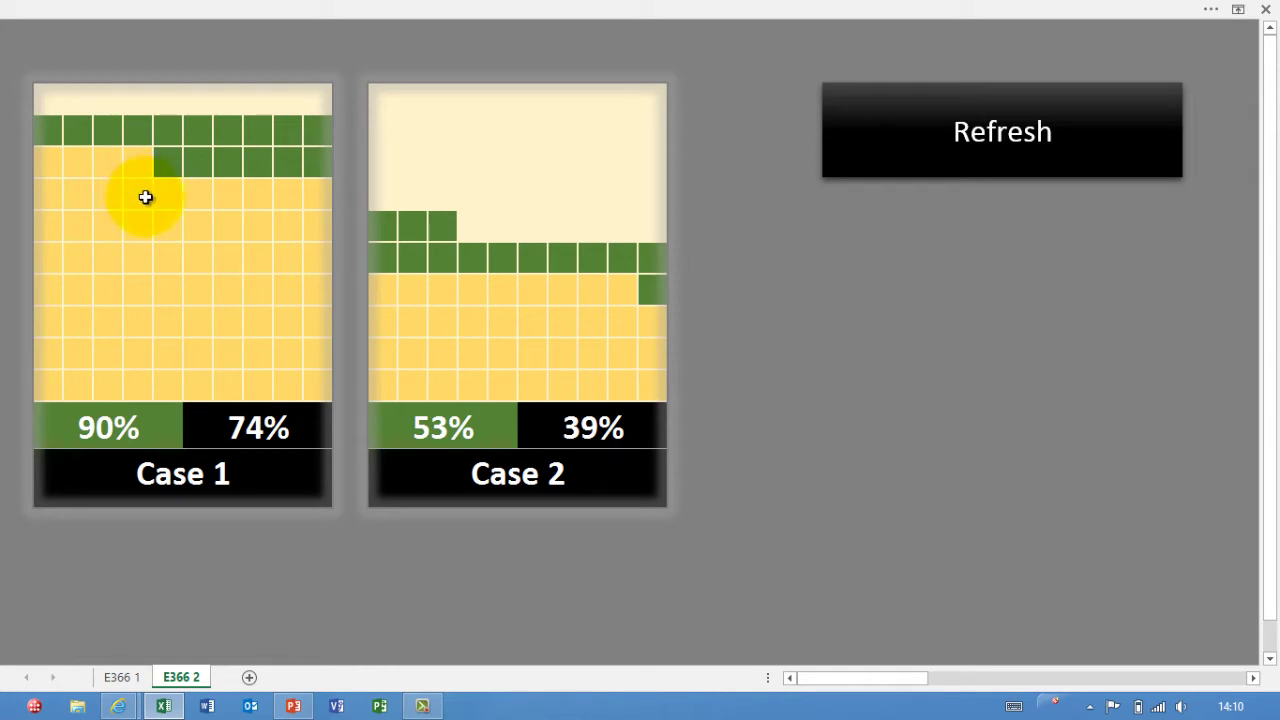
left_click(120, 677)
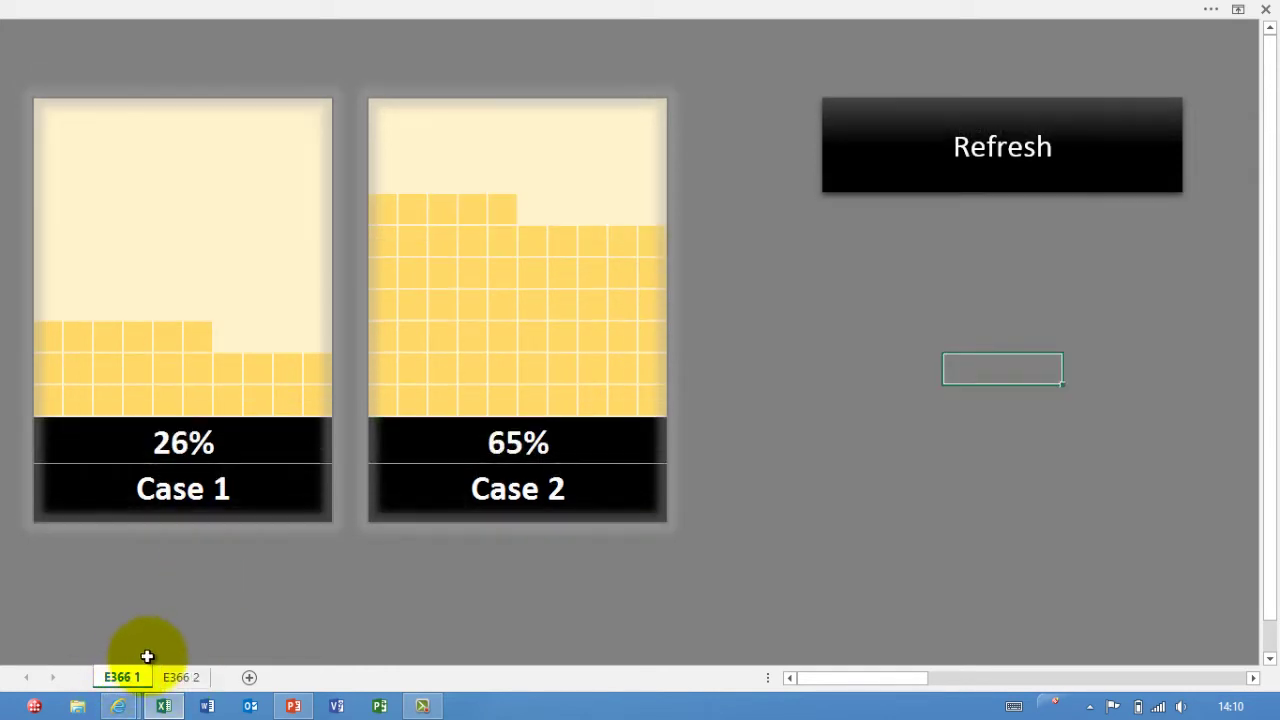
Step: Refresh the E366 1 charts twice, then return to sheet E366 2
left_click(1030, 150)
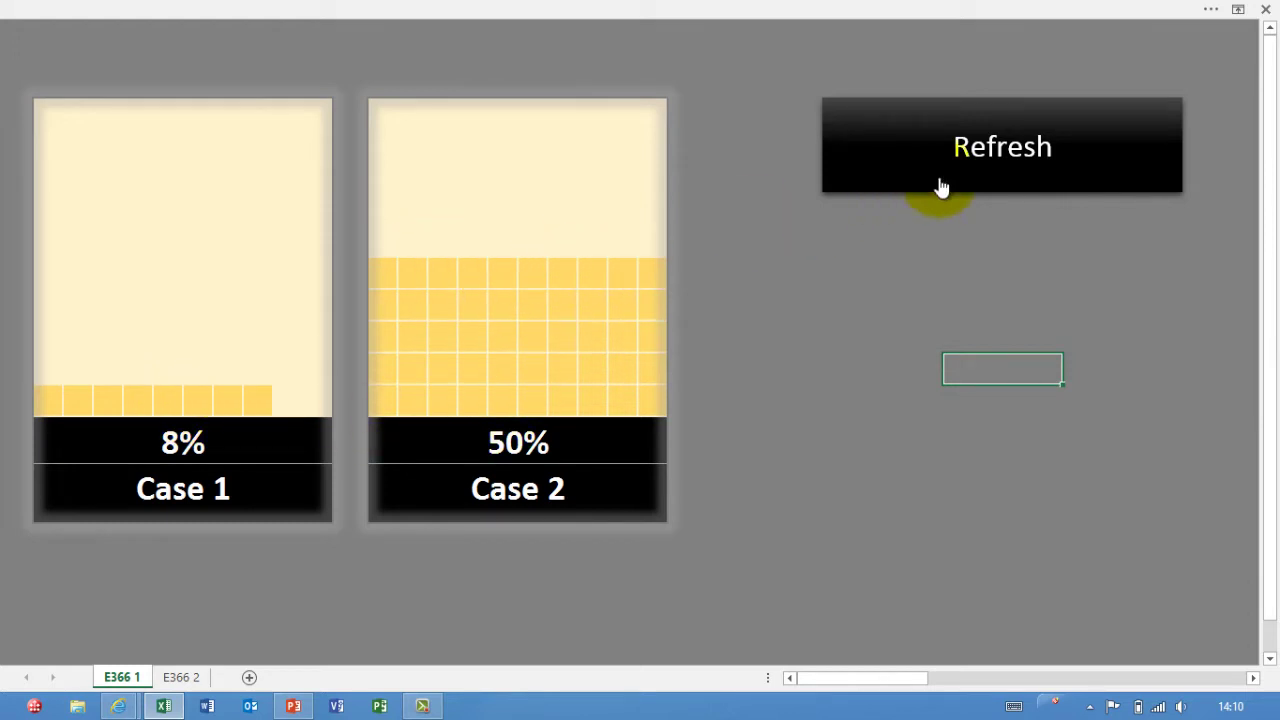
left_click(962, 158)
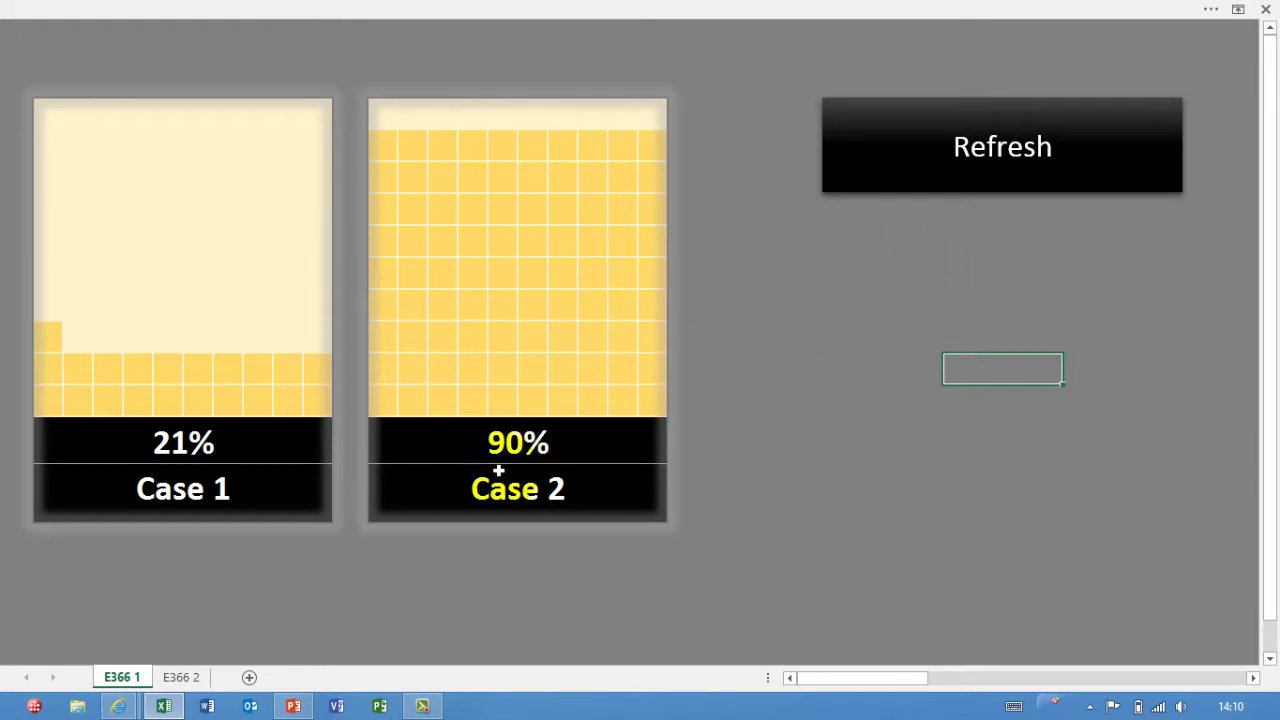
left_click(181, 677)
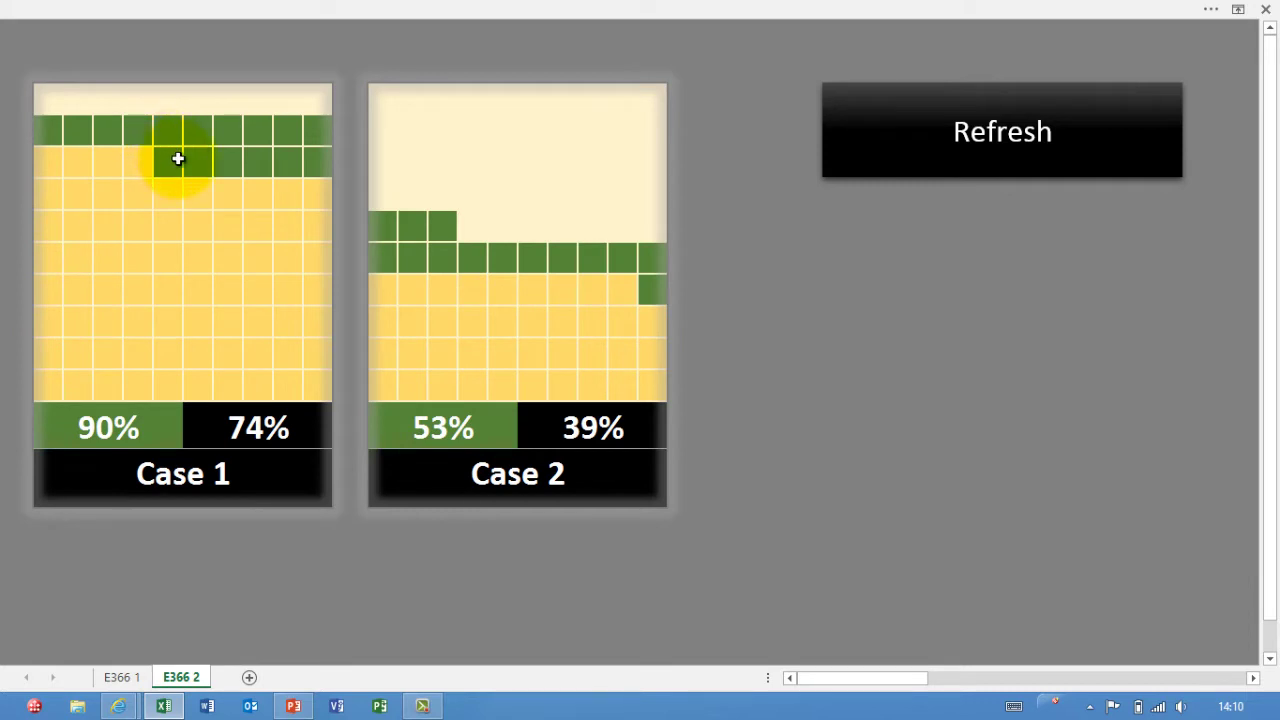
Step: Refresh E366 2 twice to reach 10%/40% and 11%/64%, then open Ribbon Display Options
left_click(994, 150)
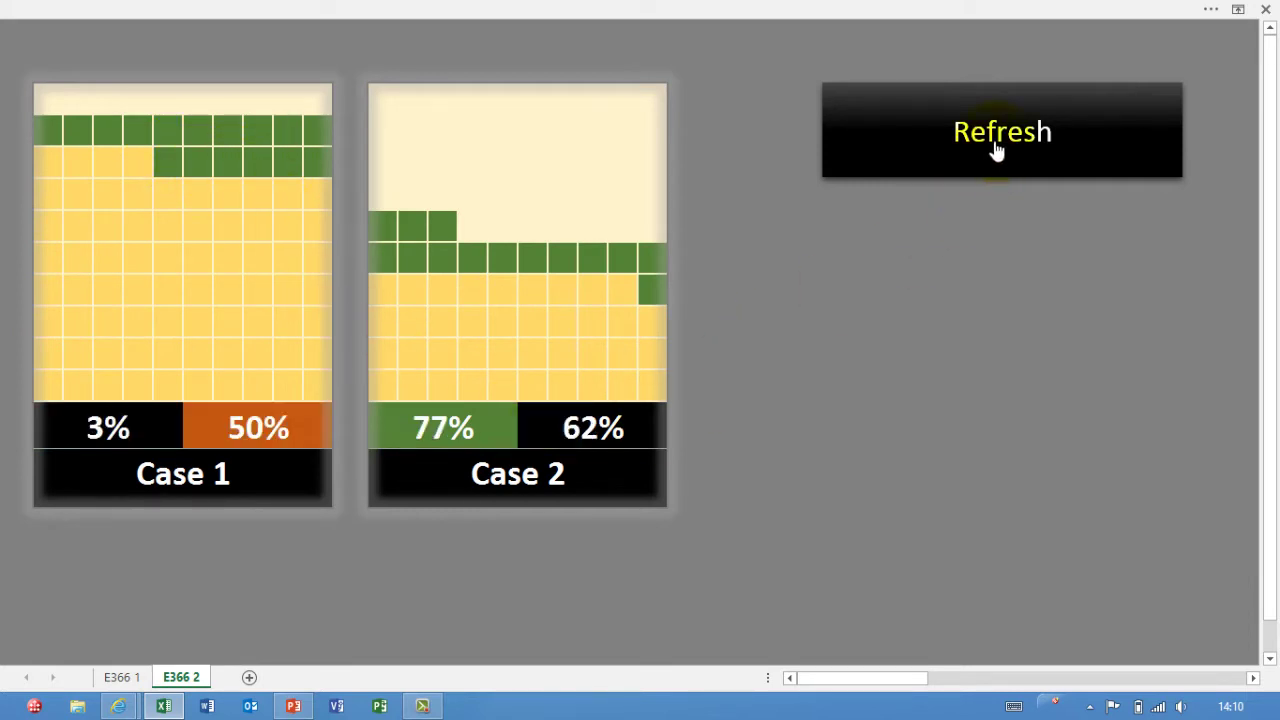
left_click(1066, 136)
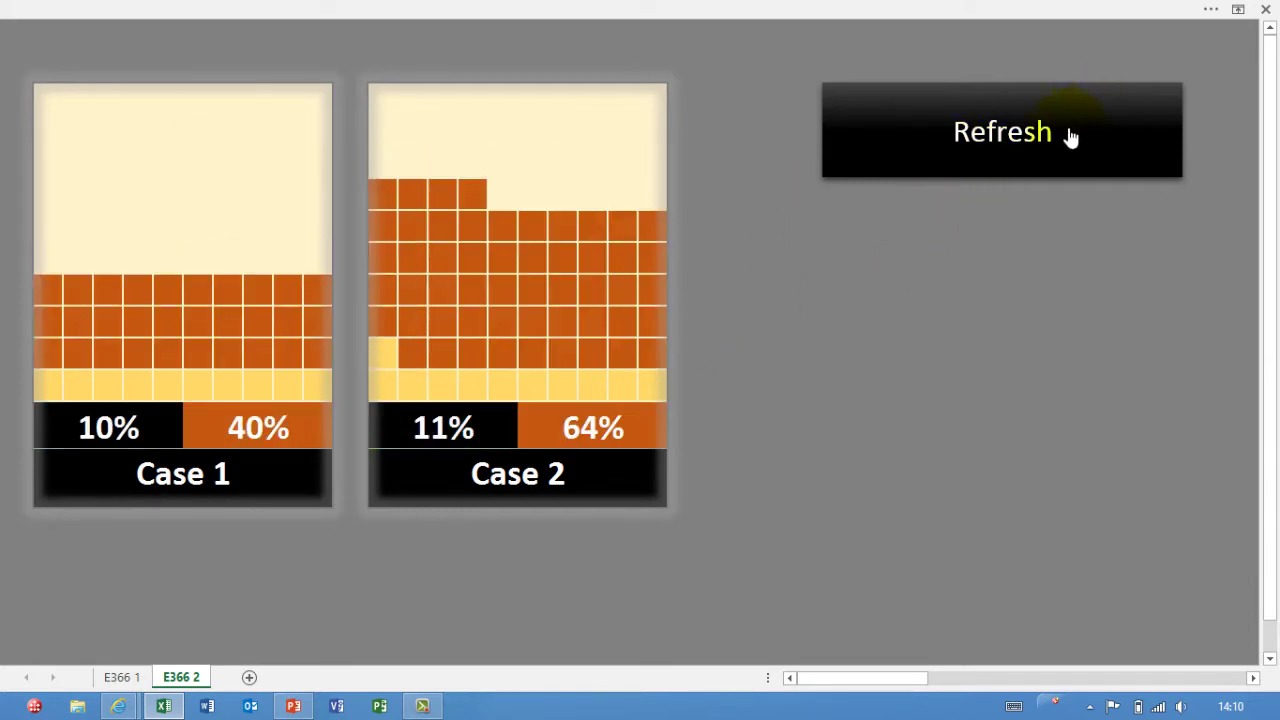
left_click(1240, 10)
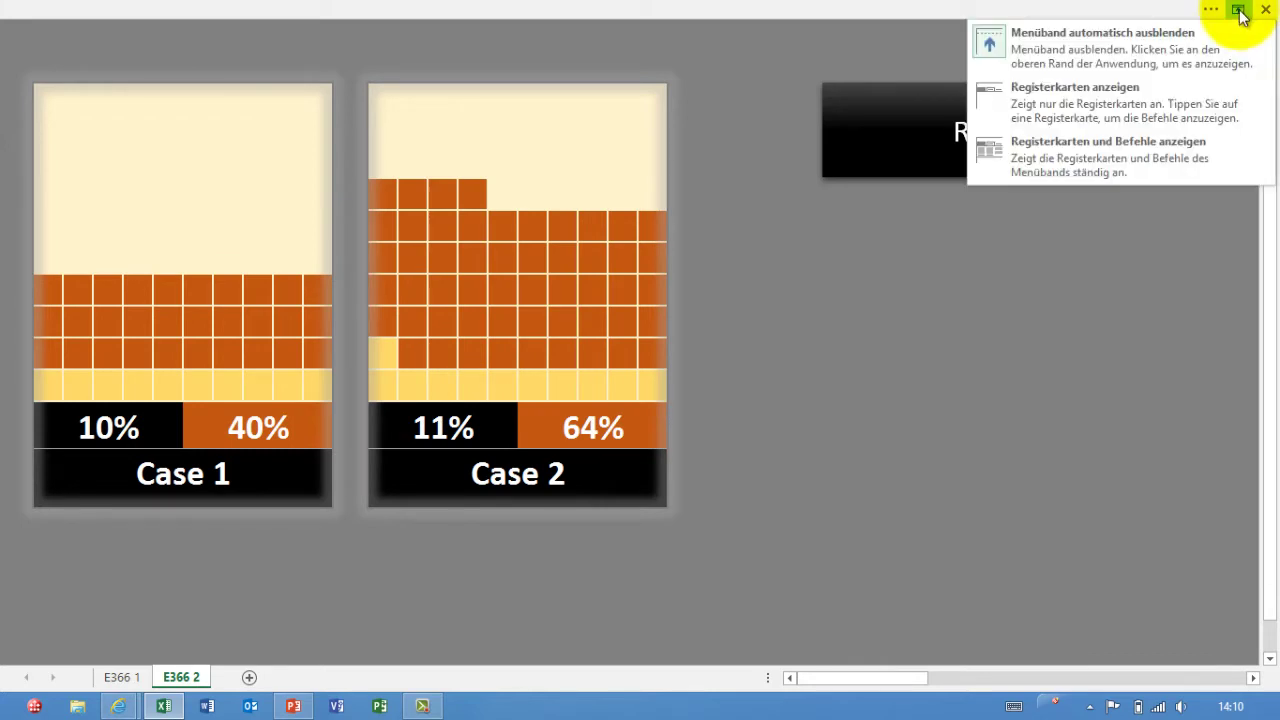
Step: Show the ribbon tabs and commands, plus the formula bar and row/column headings
left_click(1098, 155)
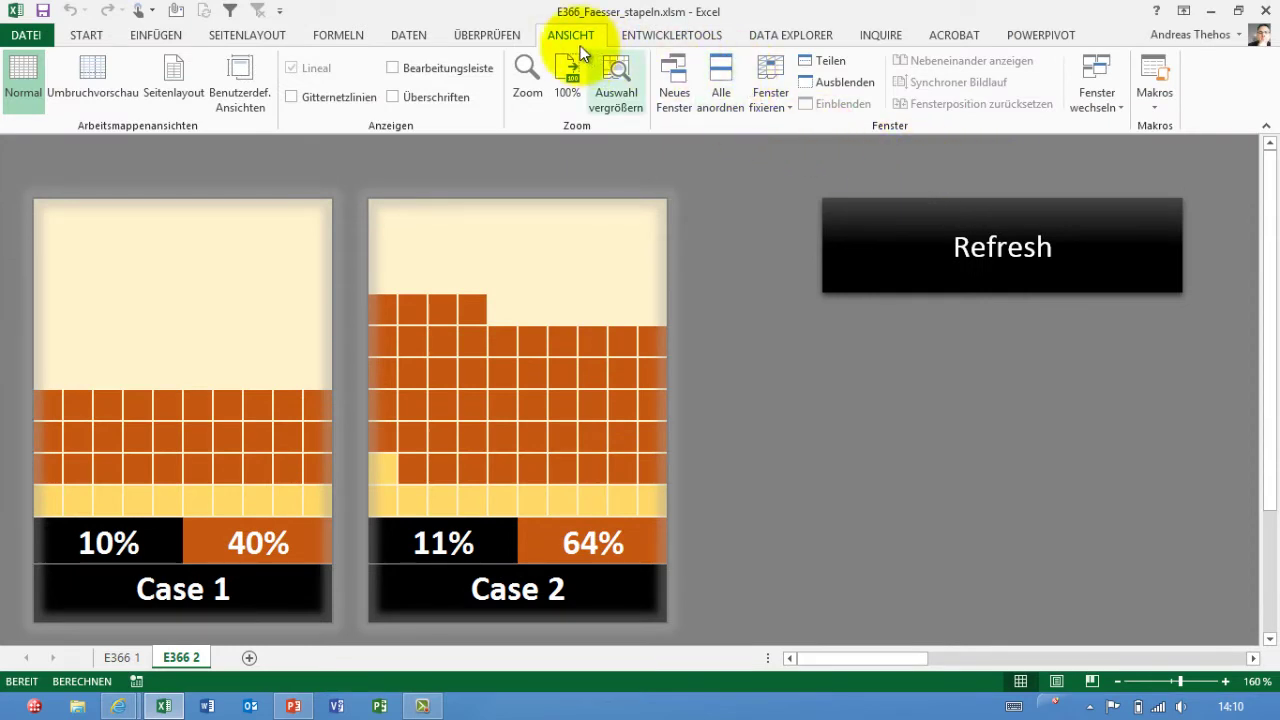
left_click(393, 68)
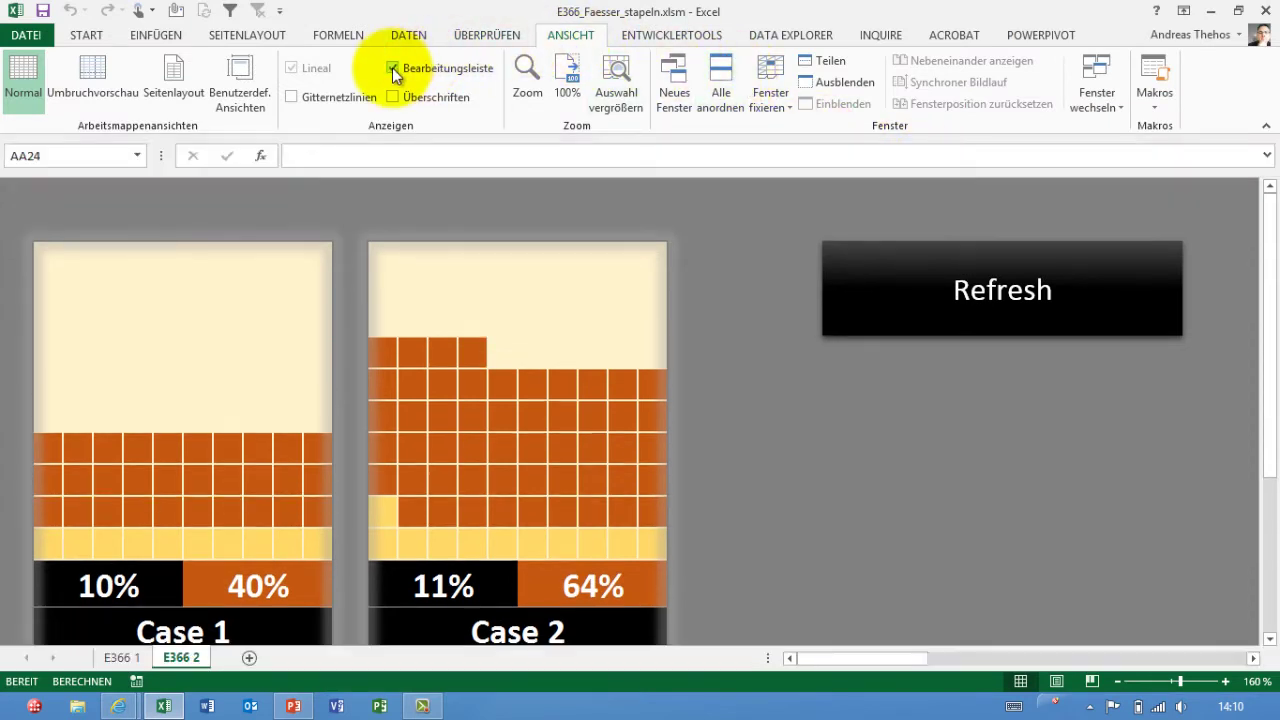
left_click(394, 97)
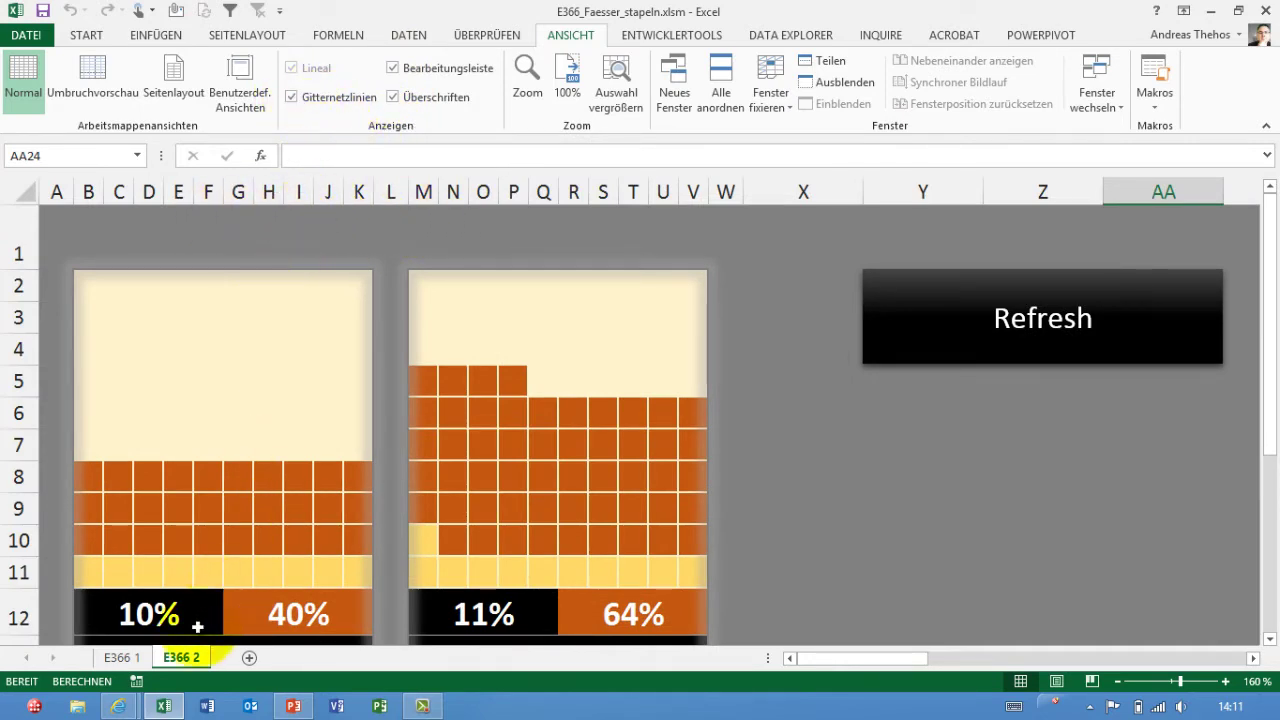
Step: On sheet E366 1, select the whole block of cells forming the Case 1 waffle grid
left_click(120, 657)
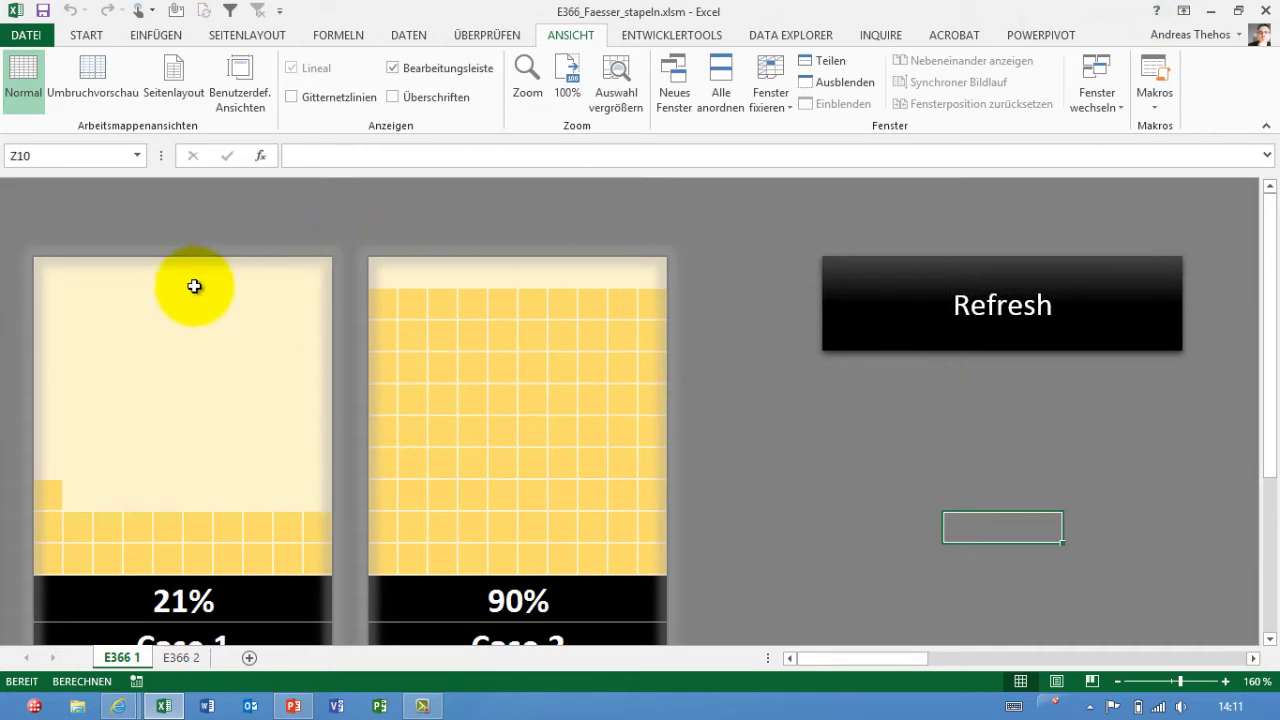
left_click(84, 304)
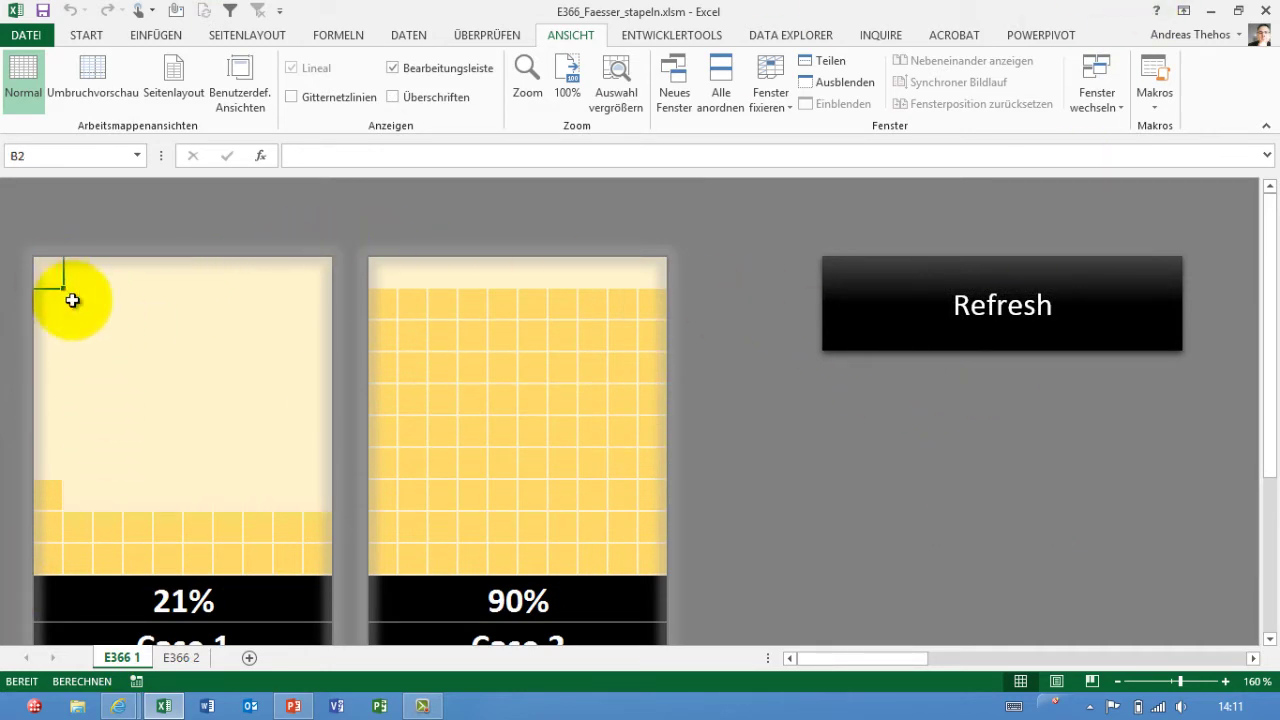
key("Down")
key("Right")
key("Down")
key("Right")
key("Down")
key("Right")
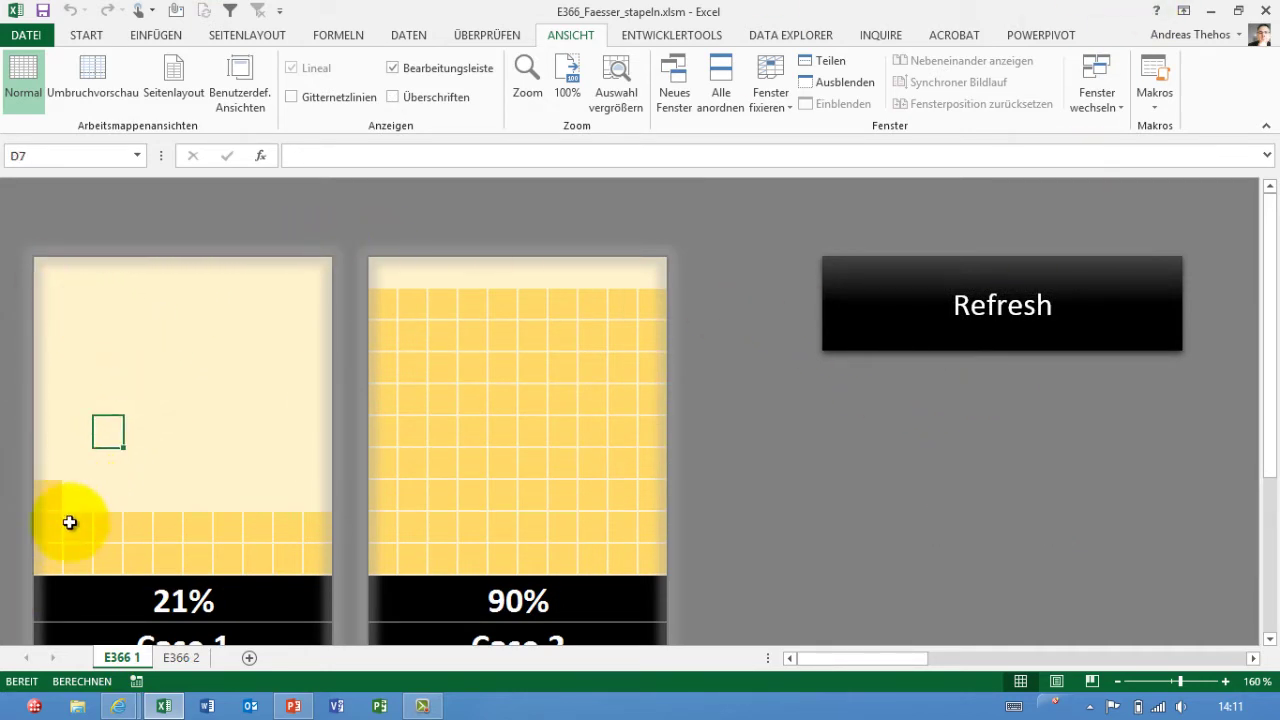
left_click_drag(52, 555, 318, 270)
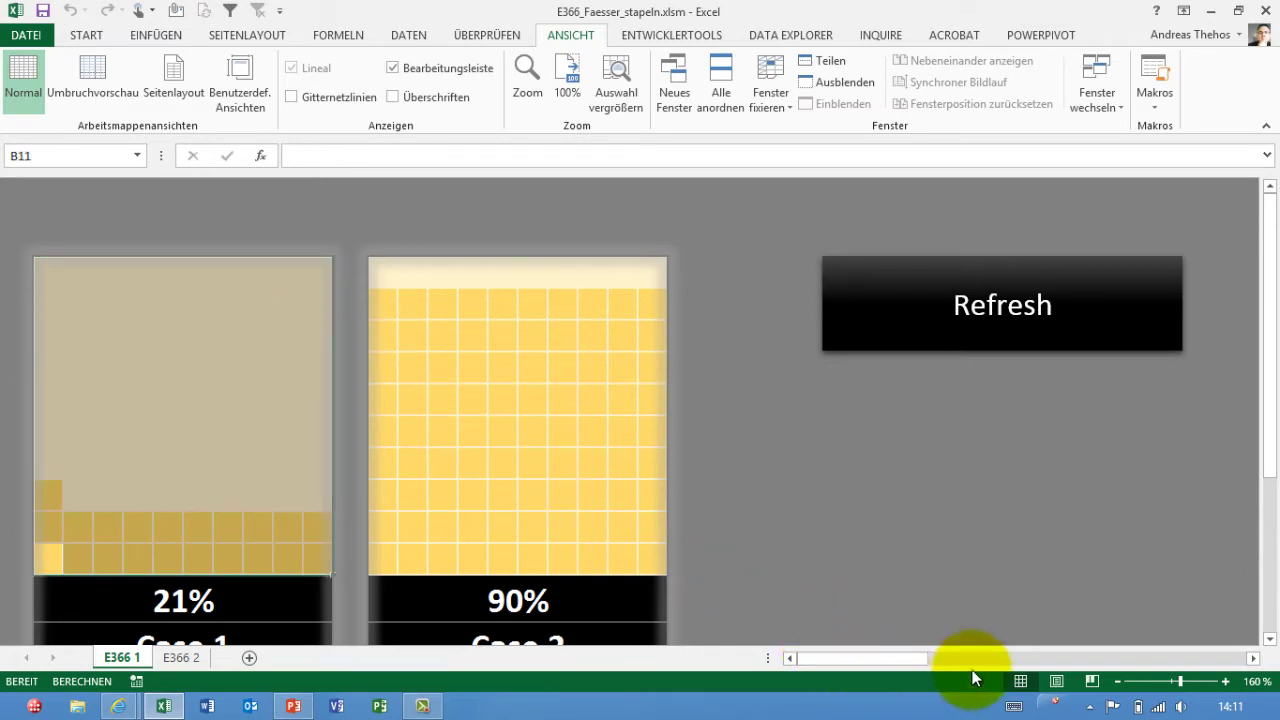
Step: Check the Case 1 and Case 2 percentage cells and their status-bar sum
right_click(547, 677)
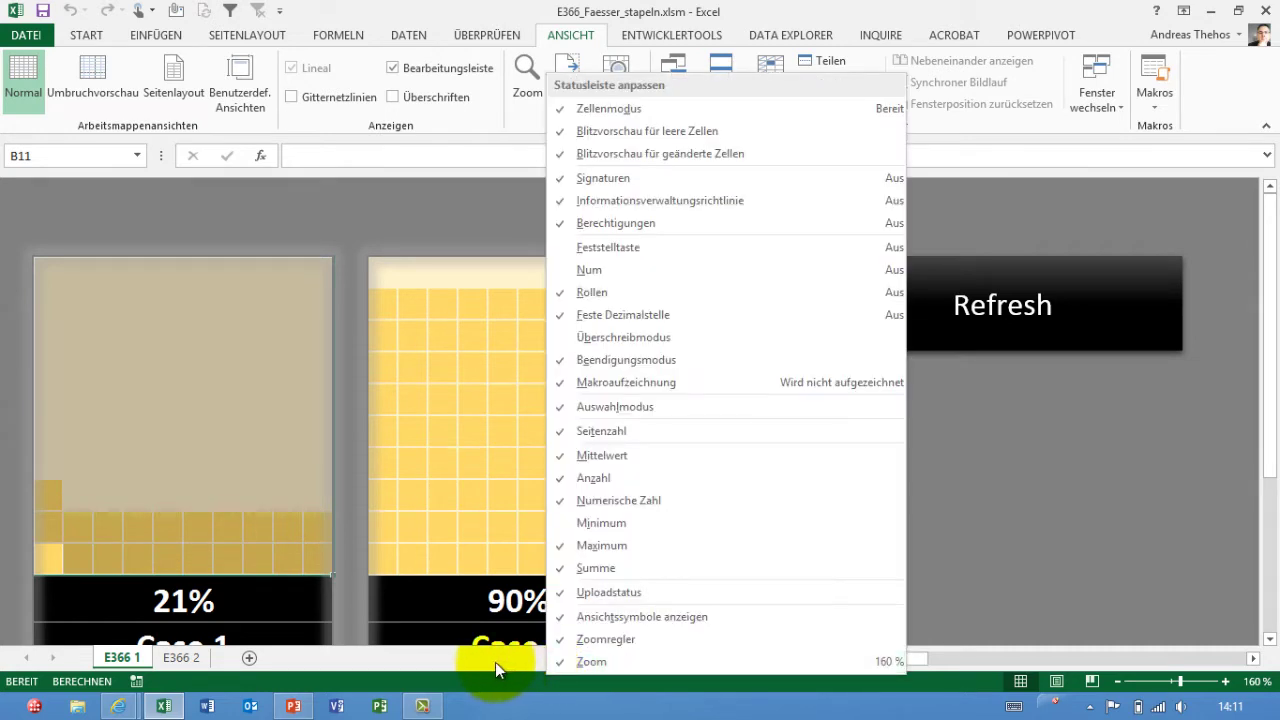
left_click(378, 600)
left_click(378, 600)
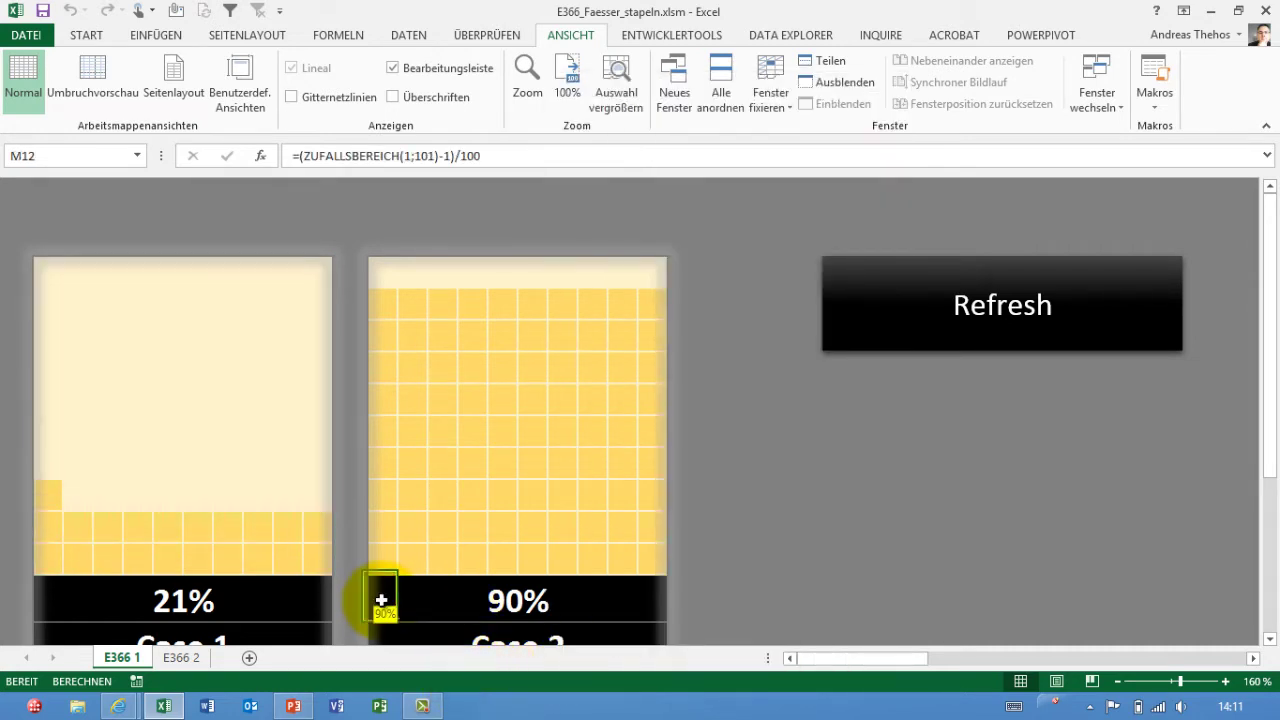
left_click(49, 604)
left_click_drag(400, 597, 69, 597)
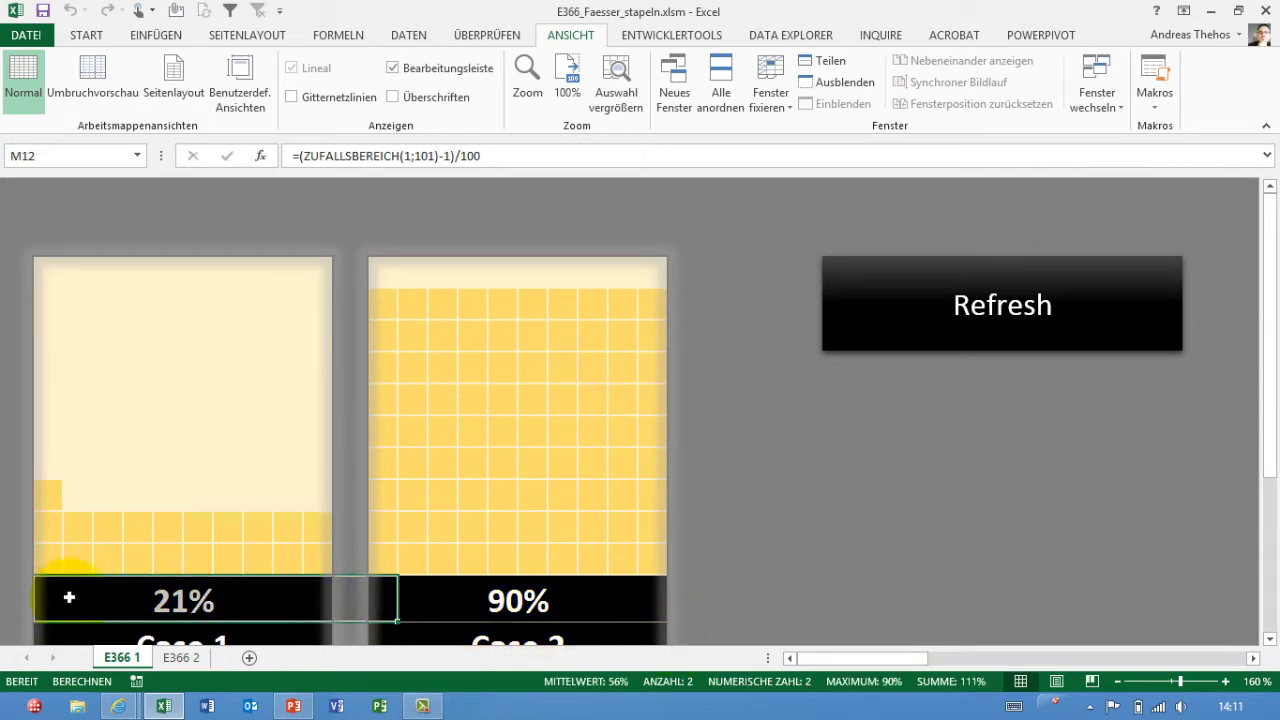
left_click(47, 600)
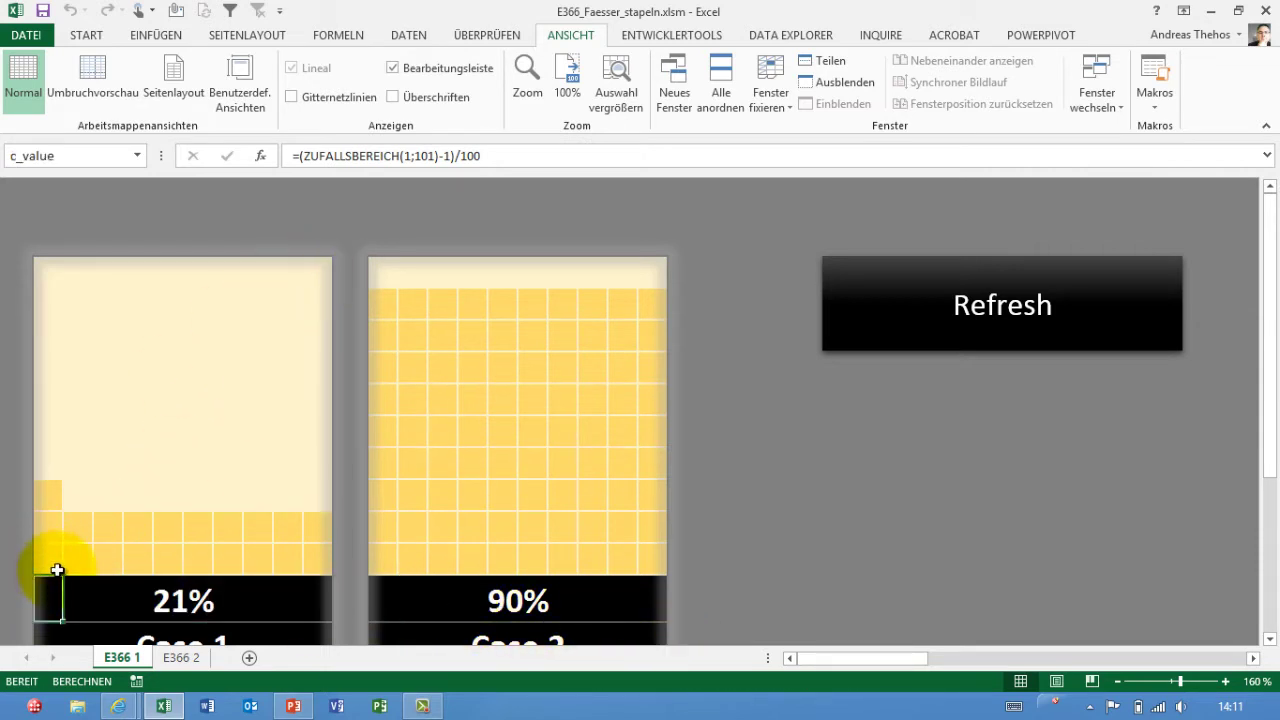
Step: Inspect the Case 1 c_value cell and the chart's framing rectangle without changing anything
double_click(280, 589)
type("21")
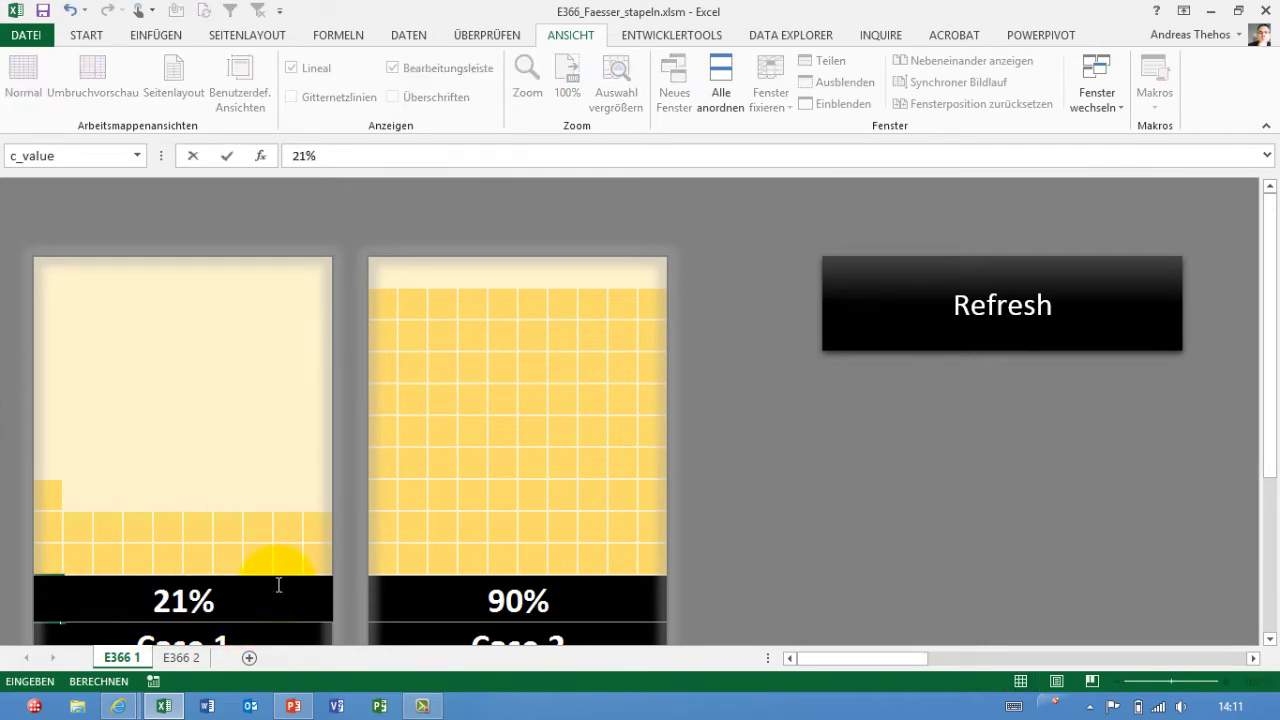
key("Return")
left_click(48, 510)
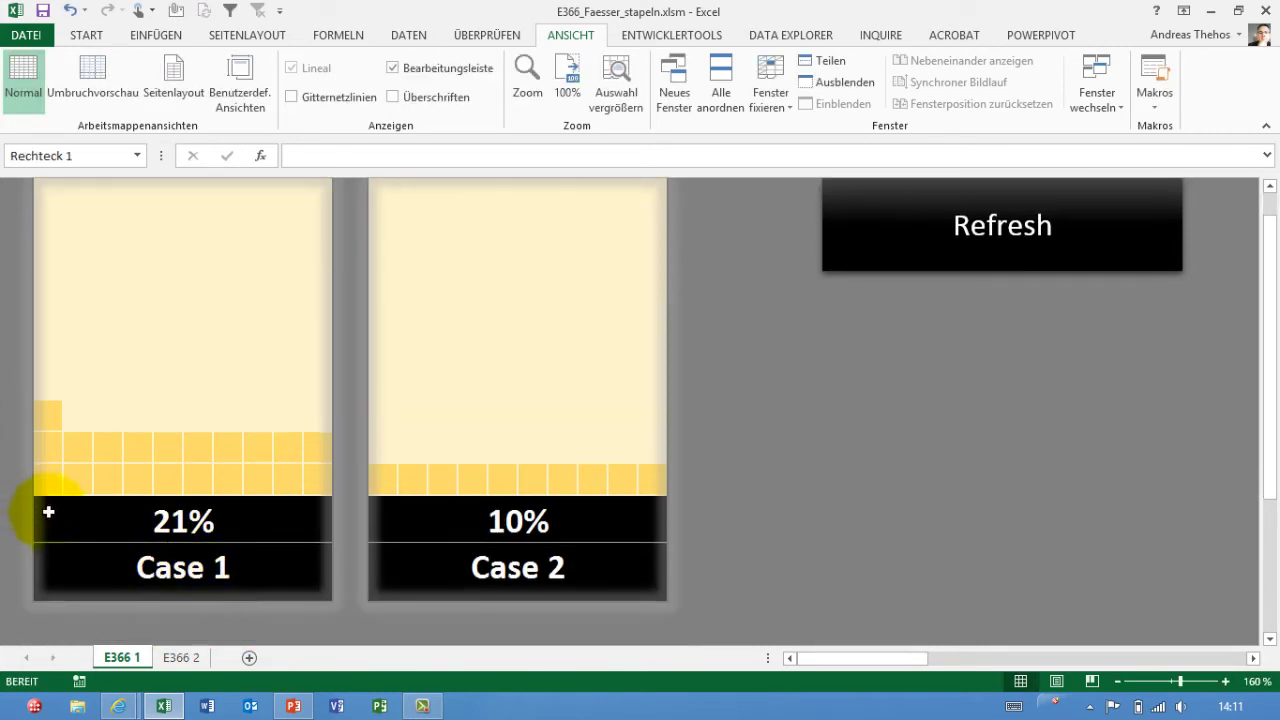
left_click(44, 516)
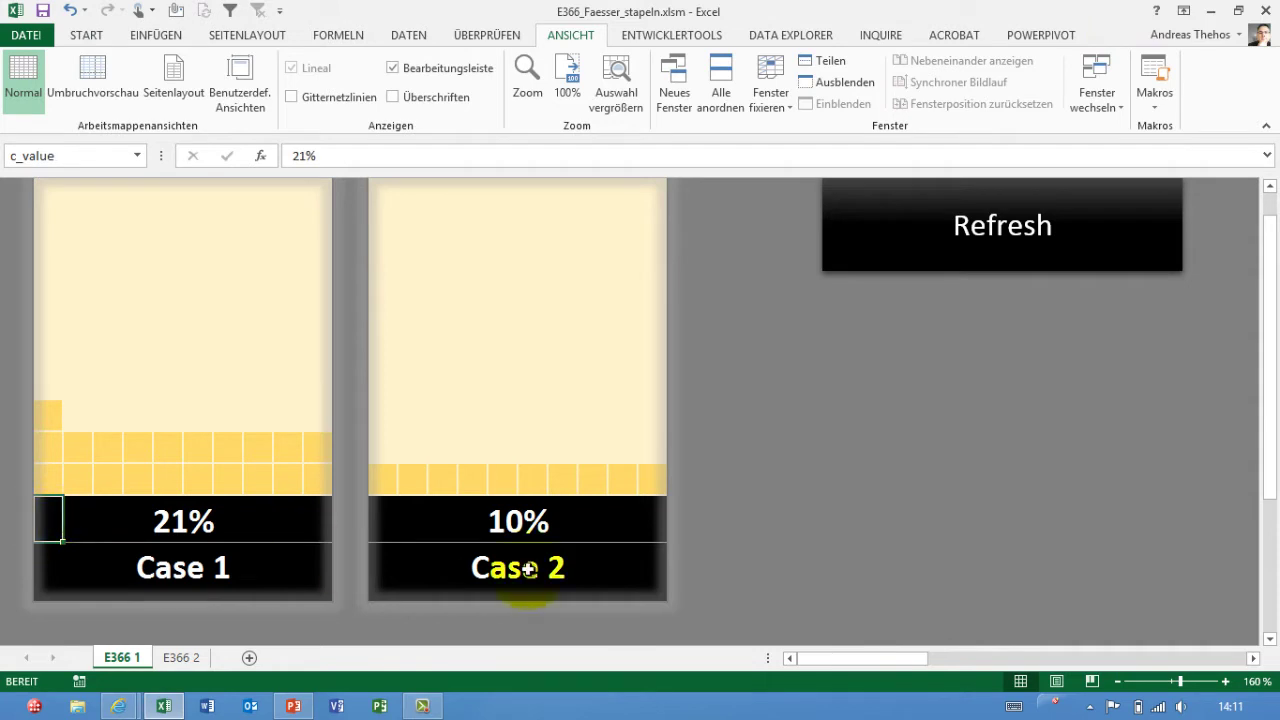
Step: Enter 18 in the Case 2 percentage cell so its waffle chart shows 18%
key("Right")
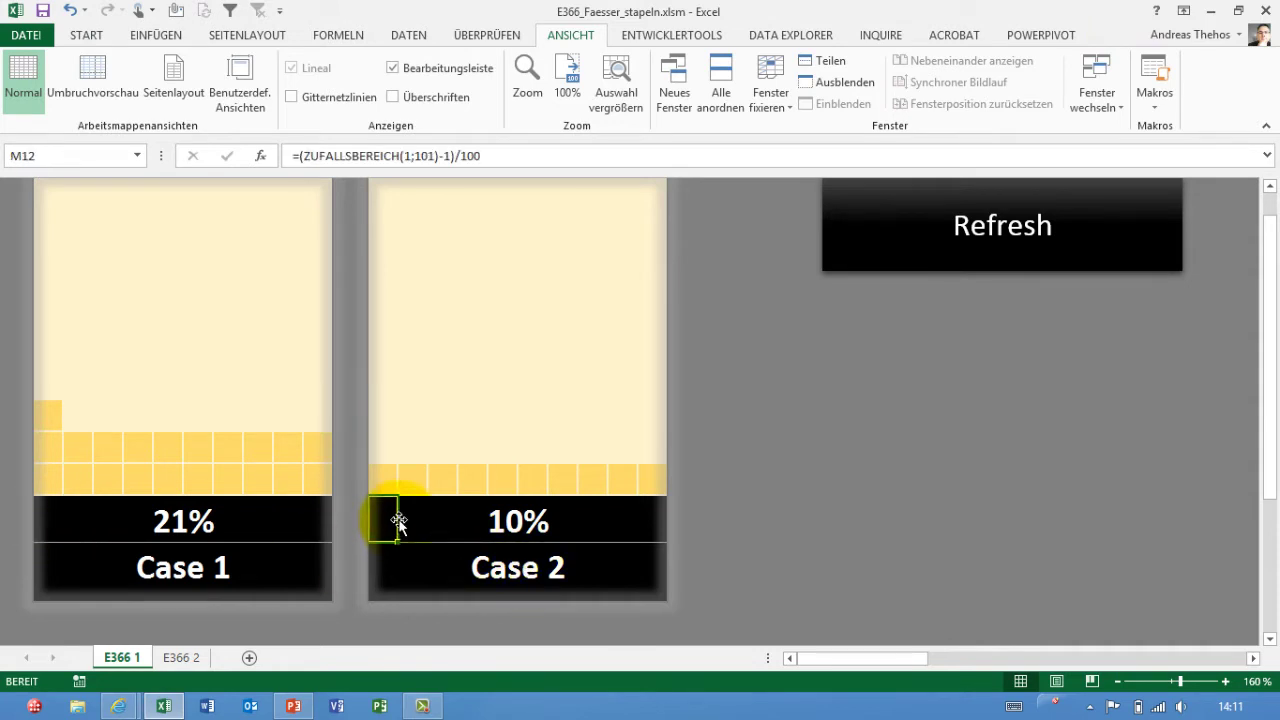
key("Down")
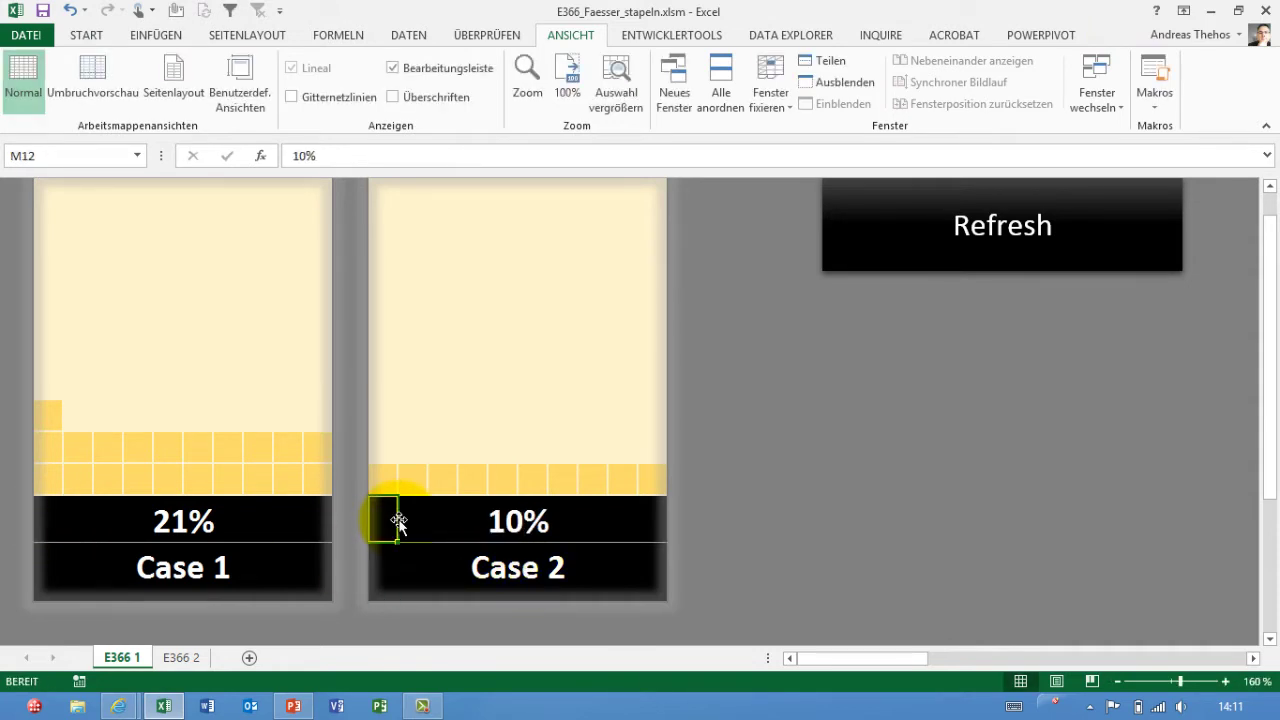
type("18")
key("Return")
scroll(440, 556, "up", 1)
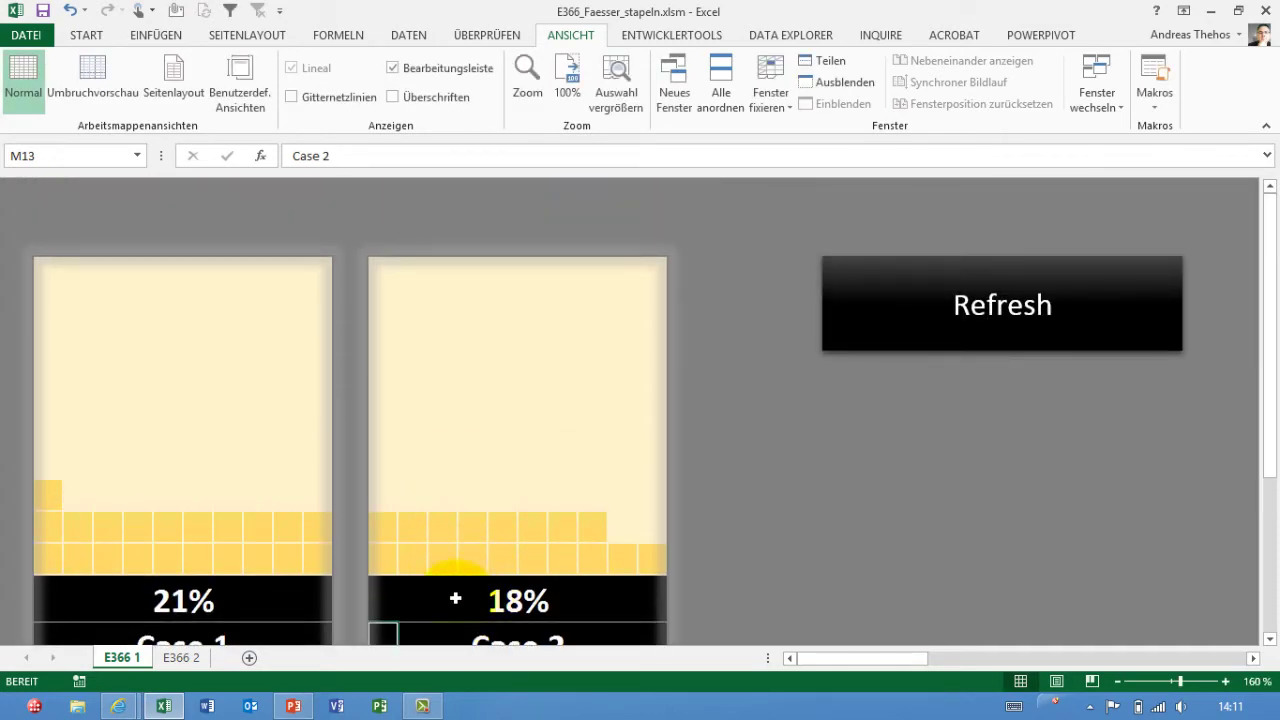
left_click(46, 606)
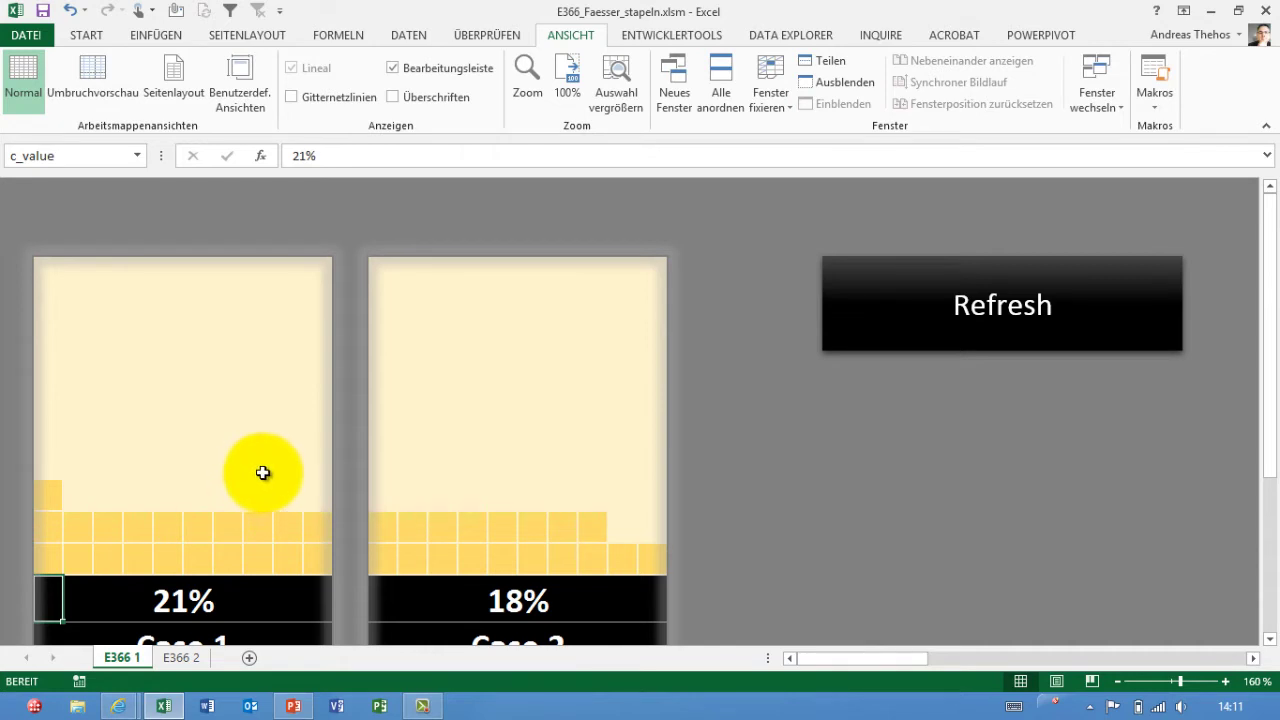
left_click(267, 498)
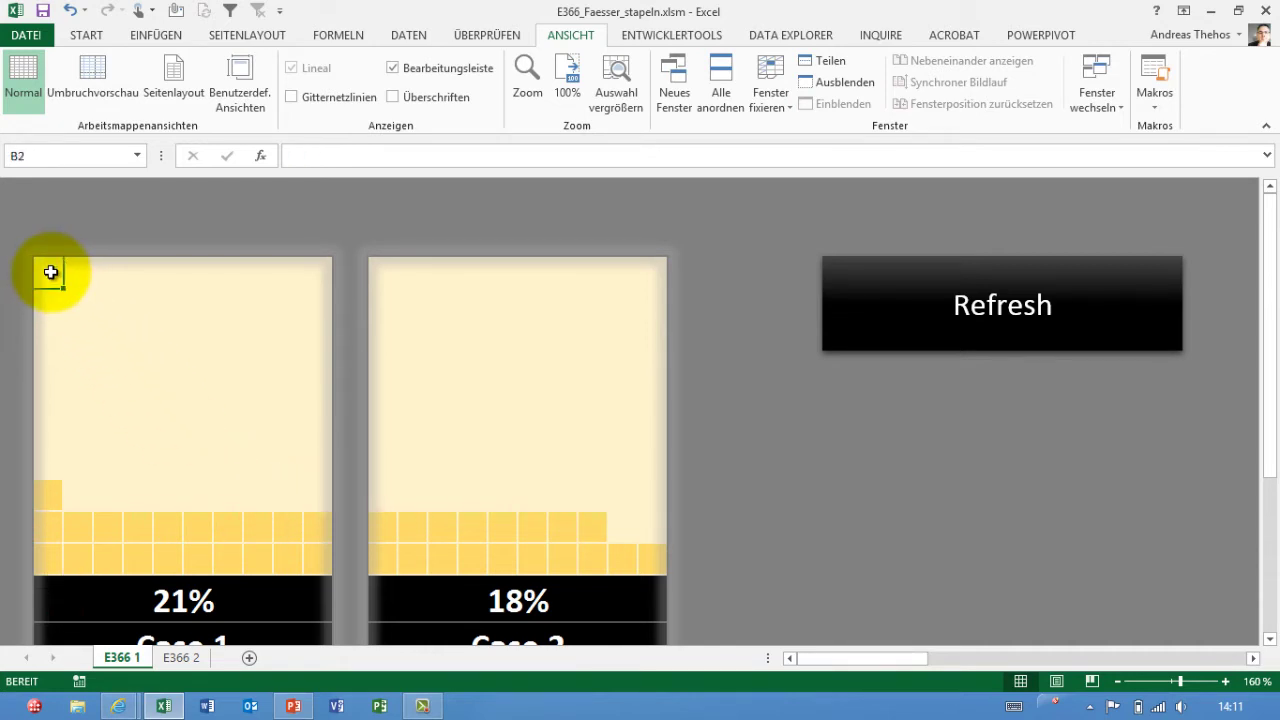
Step: Insert sheet Tabelle1 between E366 1 and E366 2 and drag-select B2:K11
left_click(249, 658)
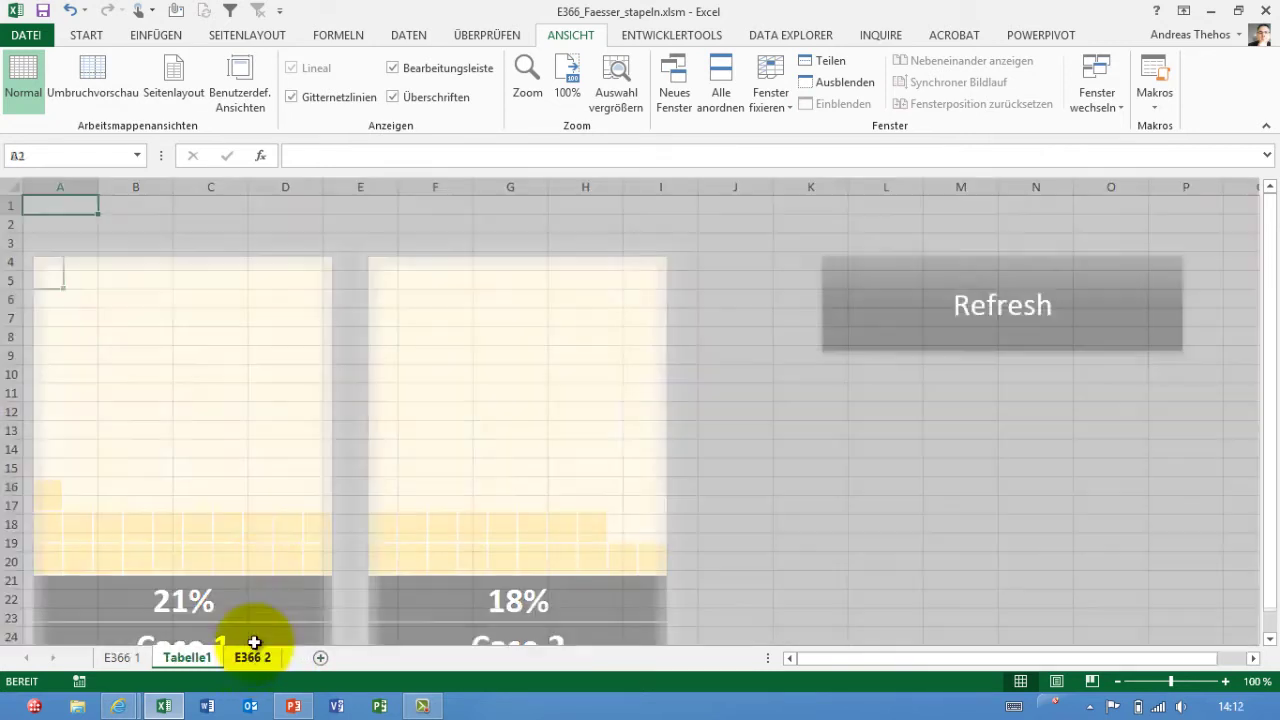
left_click(134, 226)
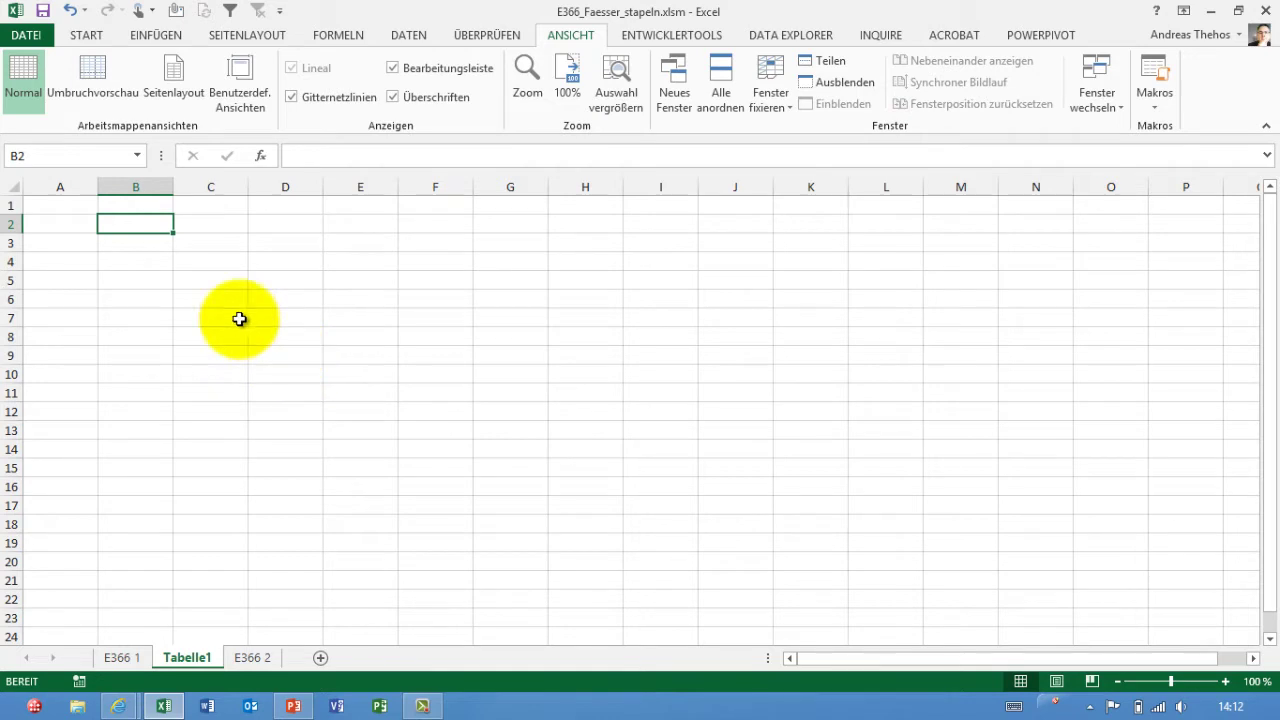
left_click_drag(145, 225, 134, 396)
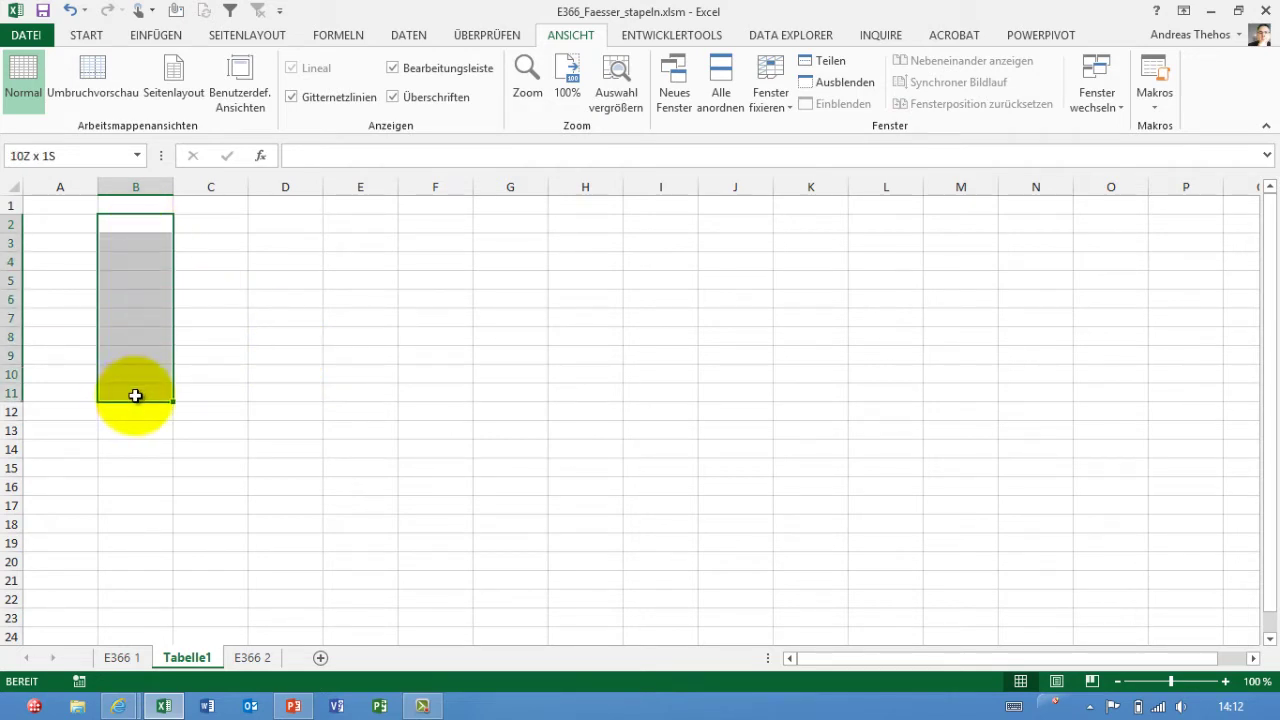
left_click_drag(135, 396, 798, 394)
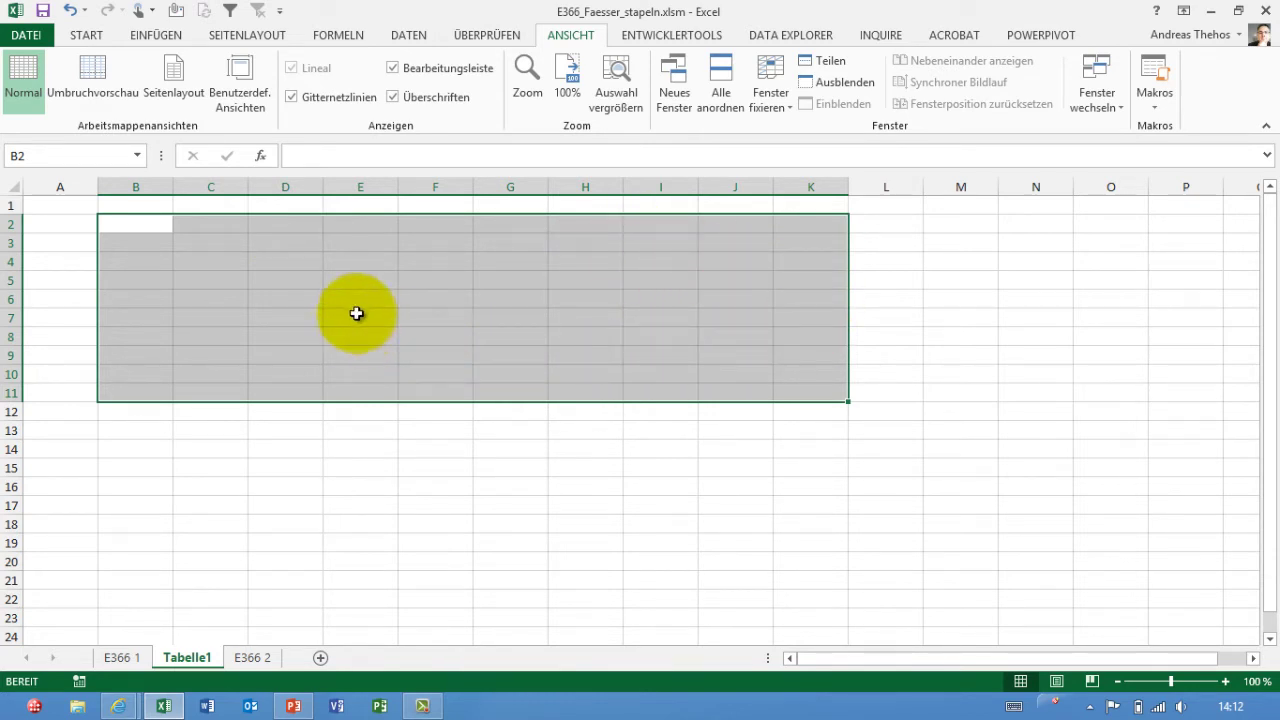
Step: Apply a light grey Füllfarbe from the START tab to B2:K11, then select B2
left_click(97, 42)
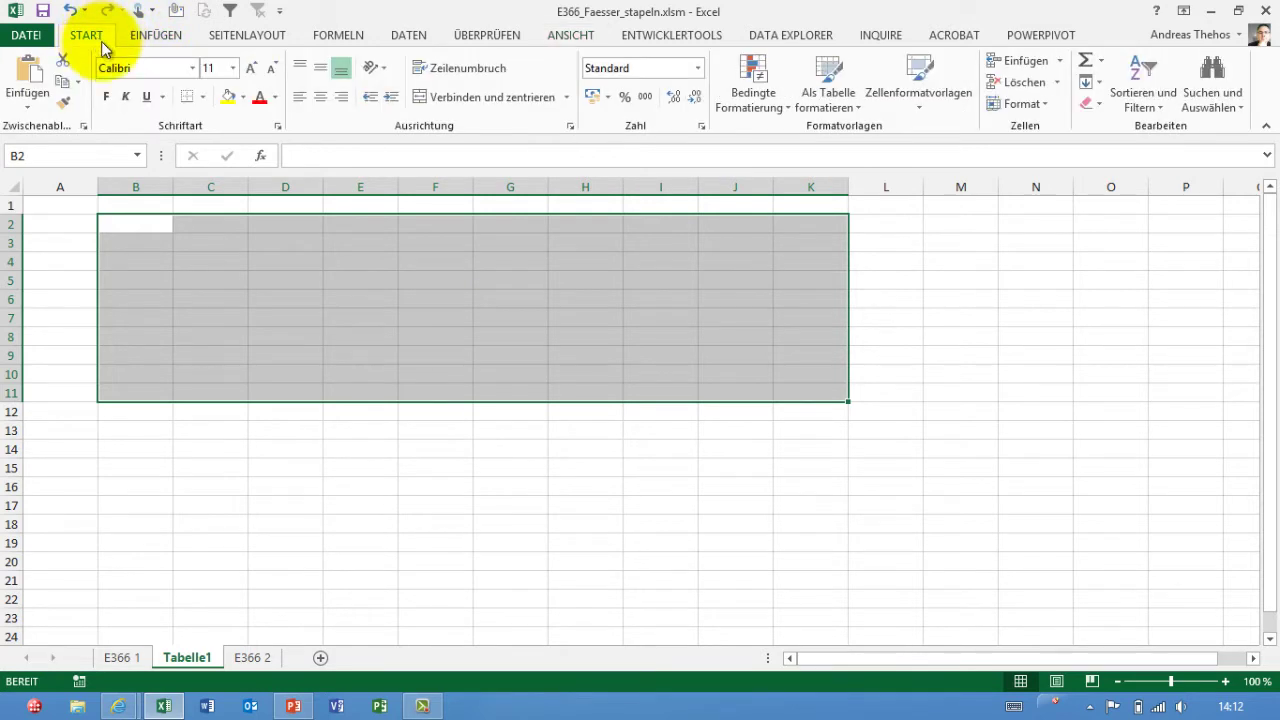
left_click(245, 98)
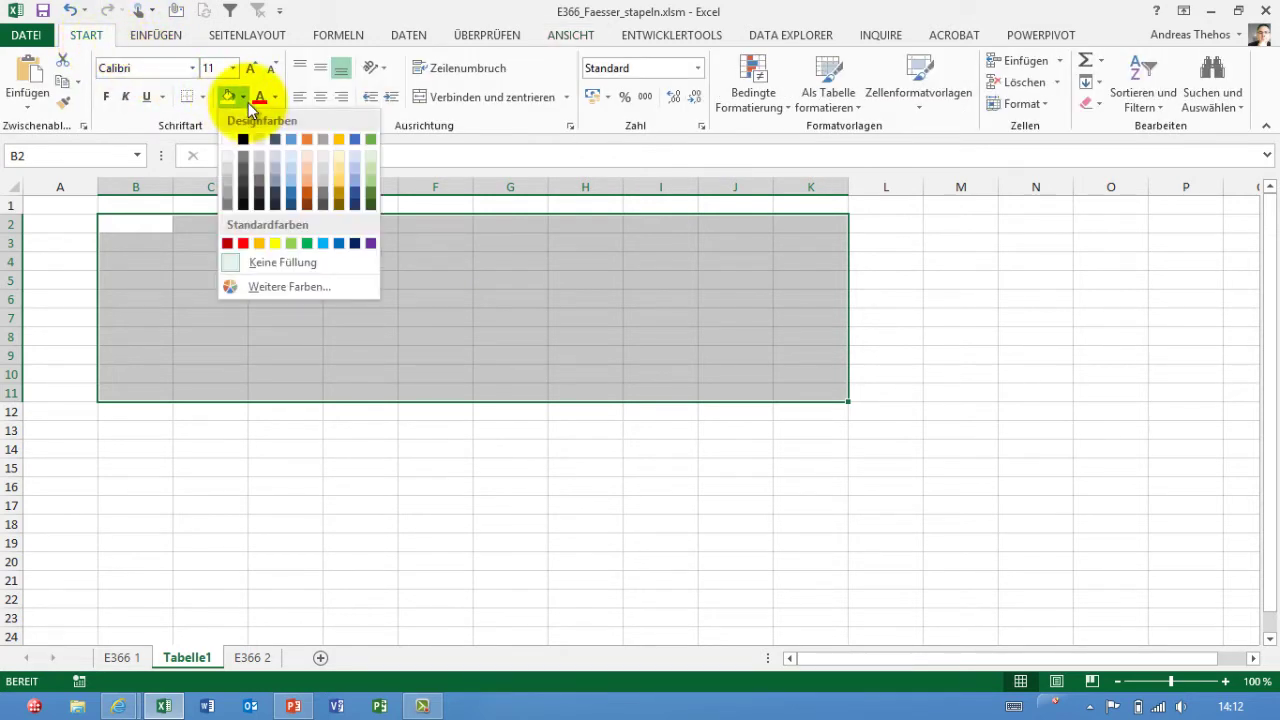
left_click(324, 153)
left_click(195, 428)
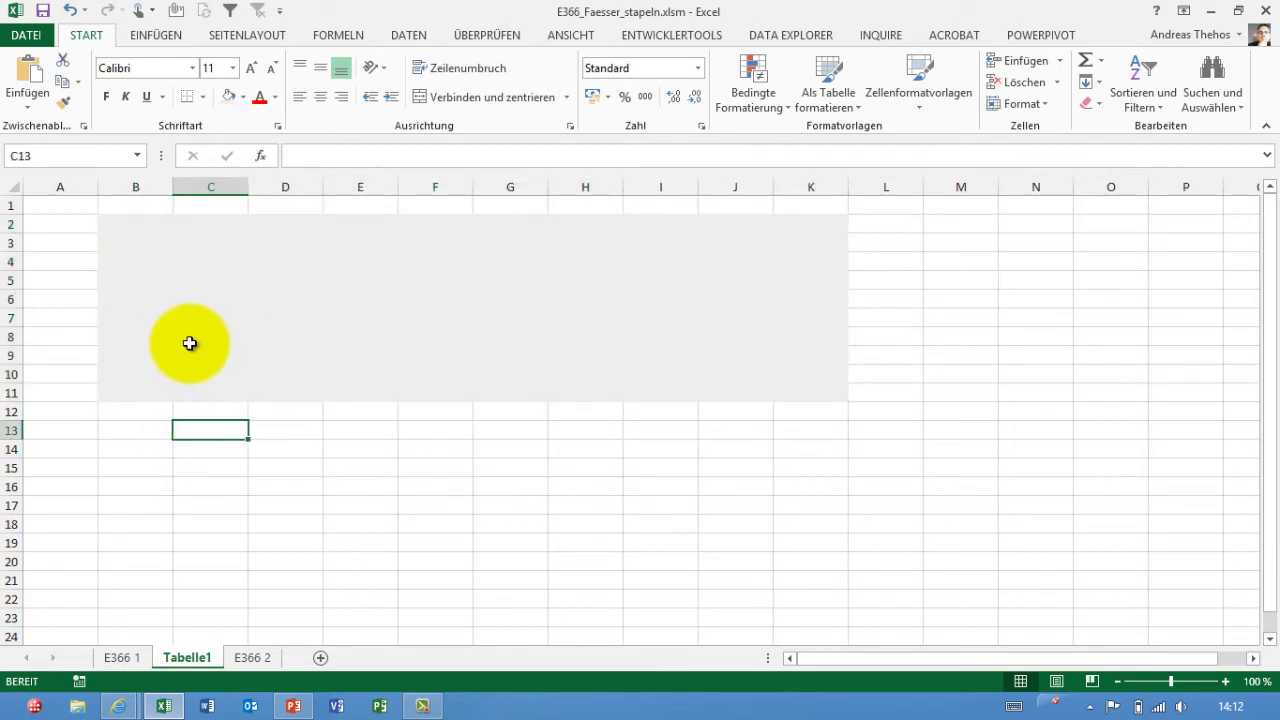
left_click(134, 238)
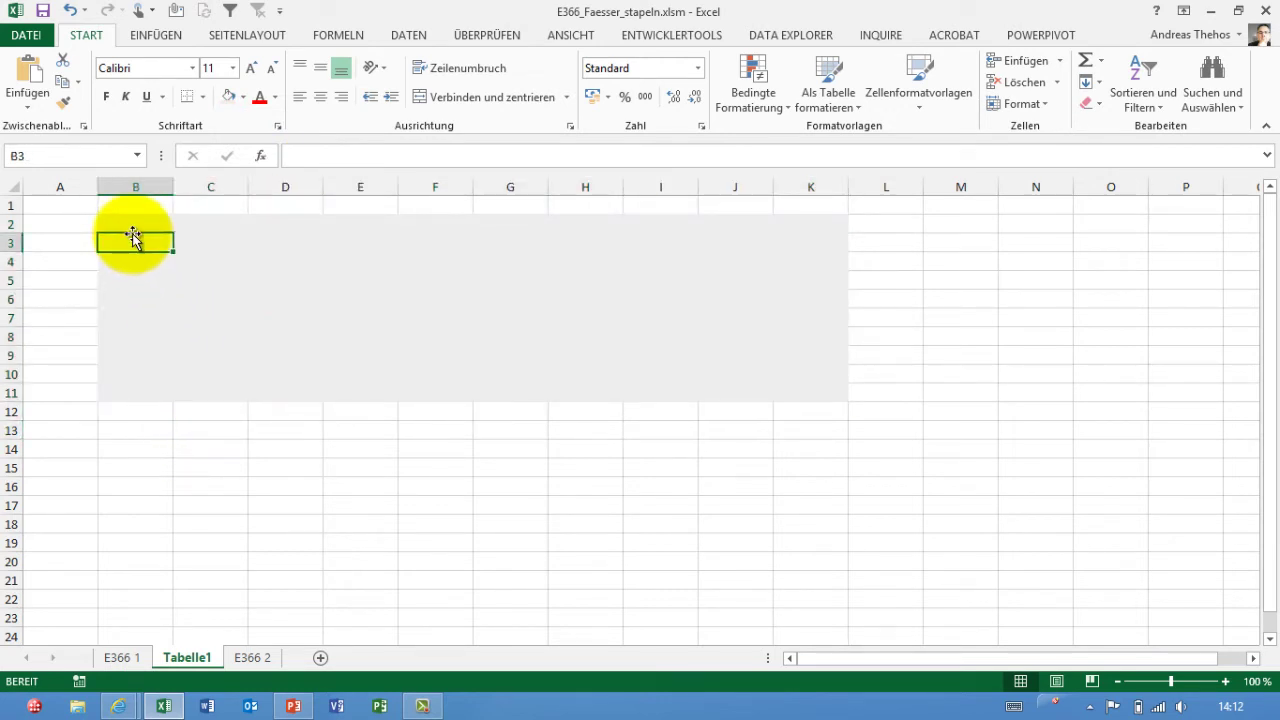
left_click(132, 228)
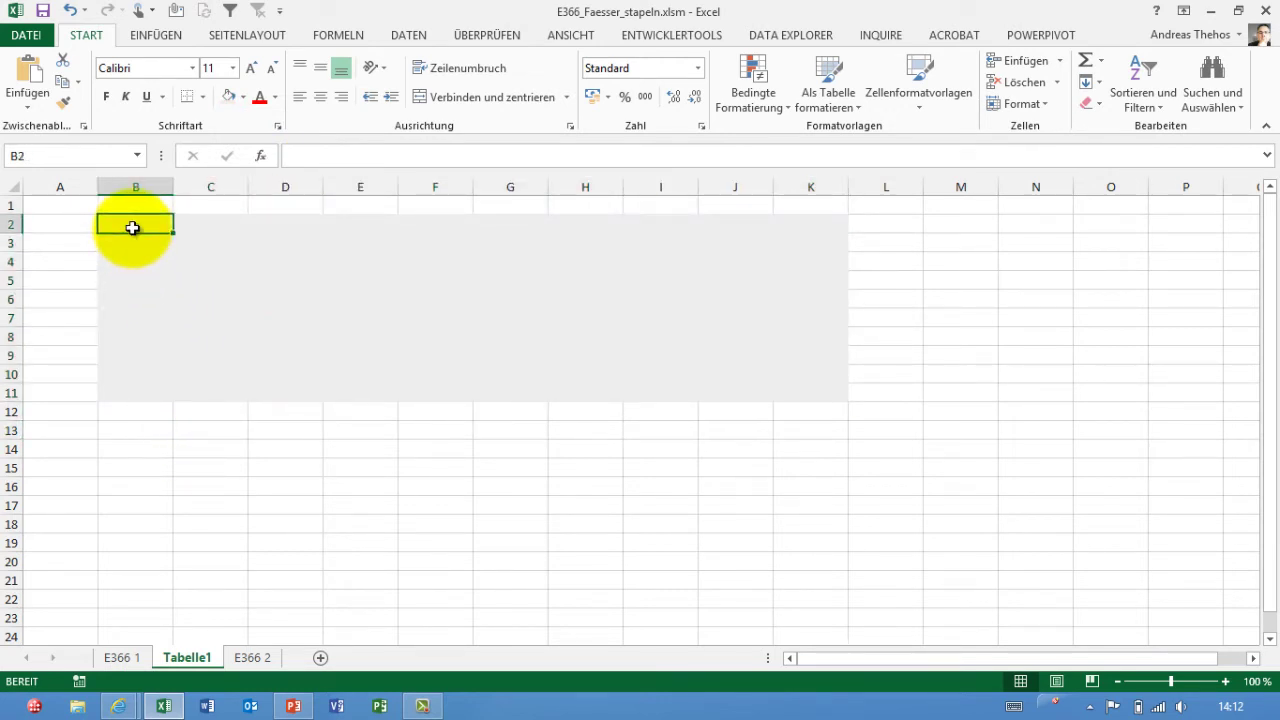
Step: Enter =ZEILE() in B2 and fill it through B2:K11, showing row numbers 2–11
type("=zei")
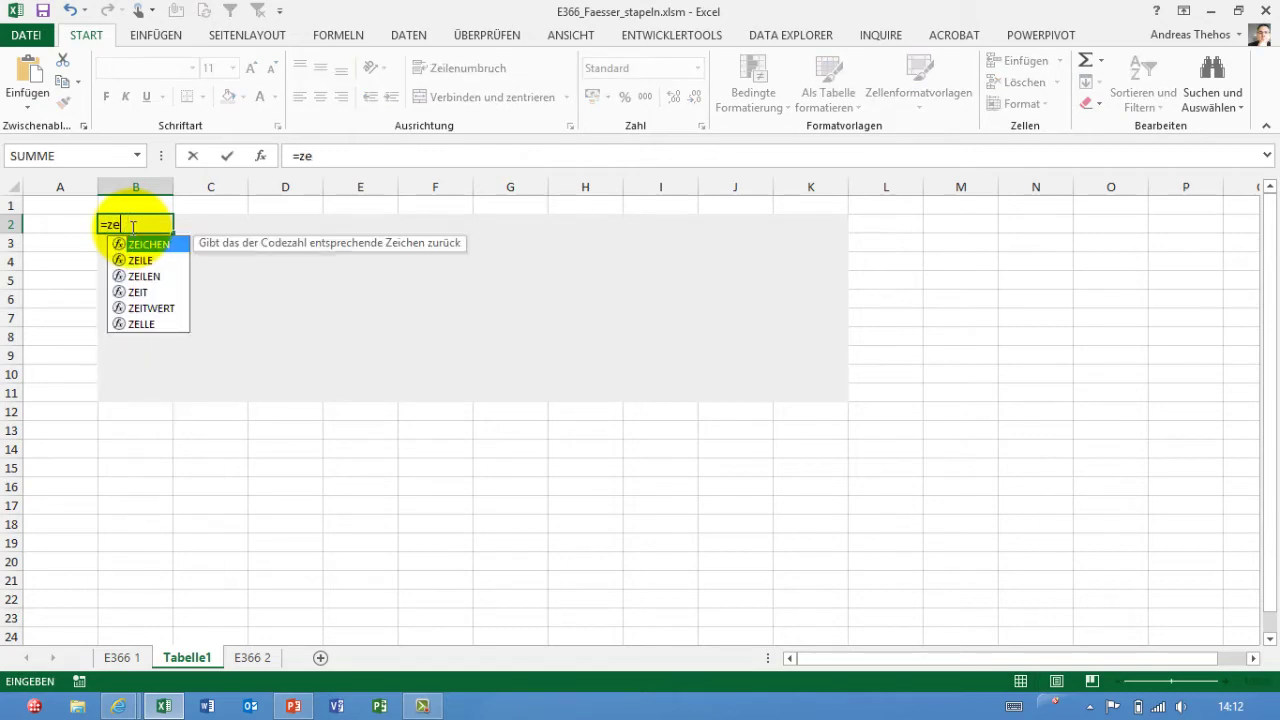
type("lee")
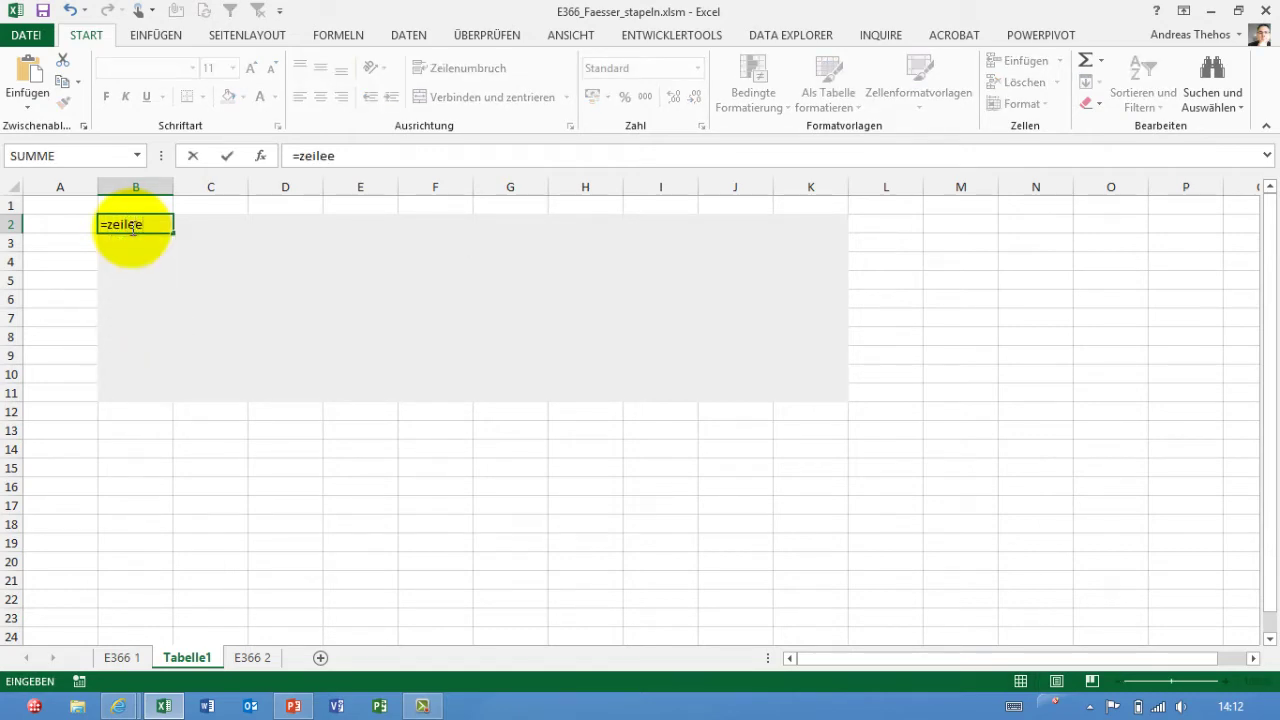
key("BackSpace")
type("()")
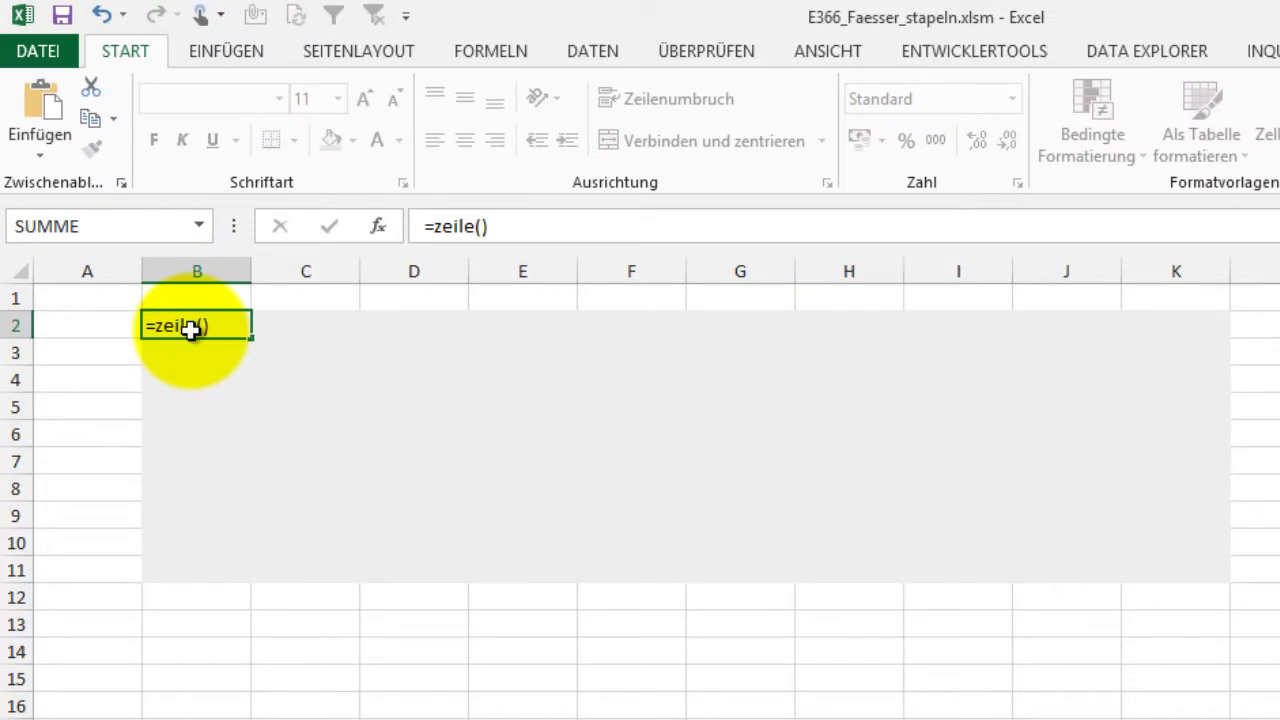
key("Return")
left_click(205, 328)
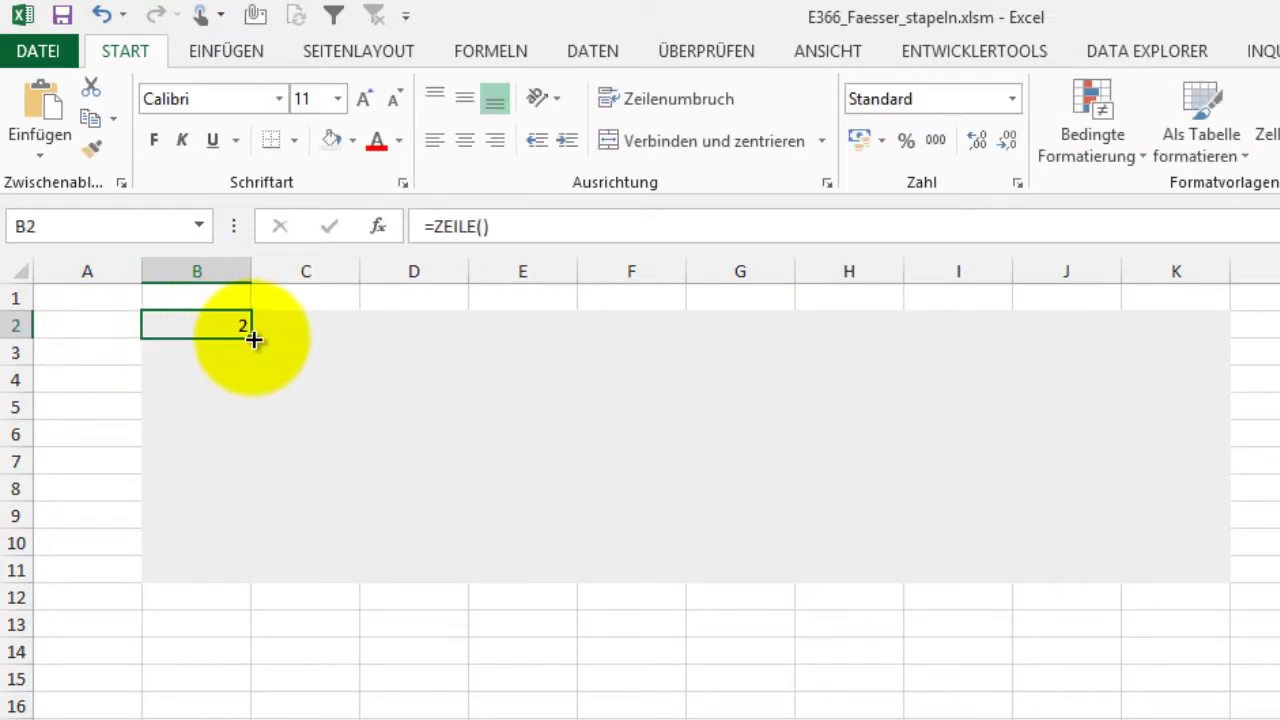
mouse_move(254, 340)
left_mouse_down()
mouse_move(247, 581)
mouse_move(1220, 580)
left_mouse_up()
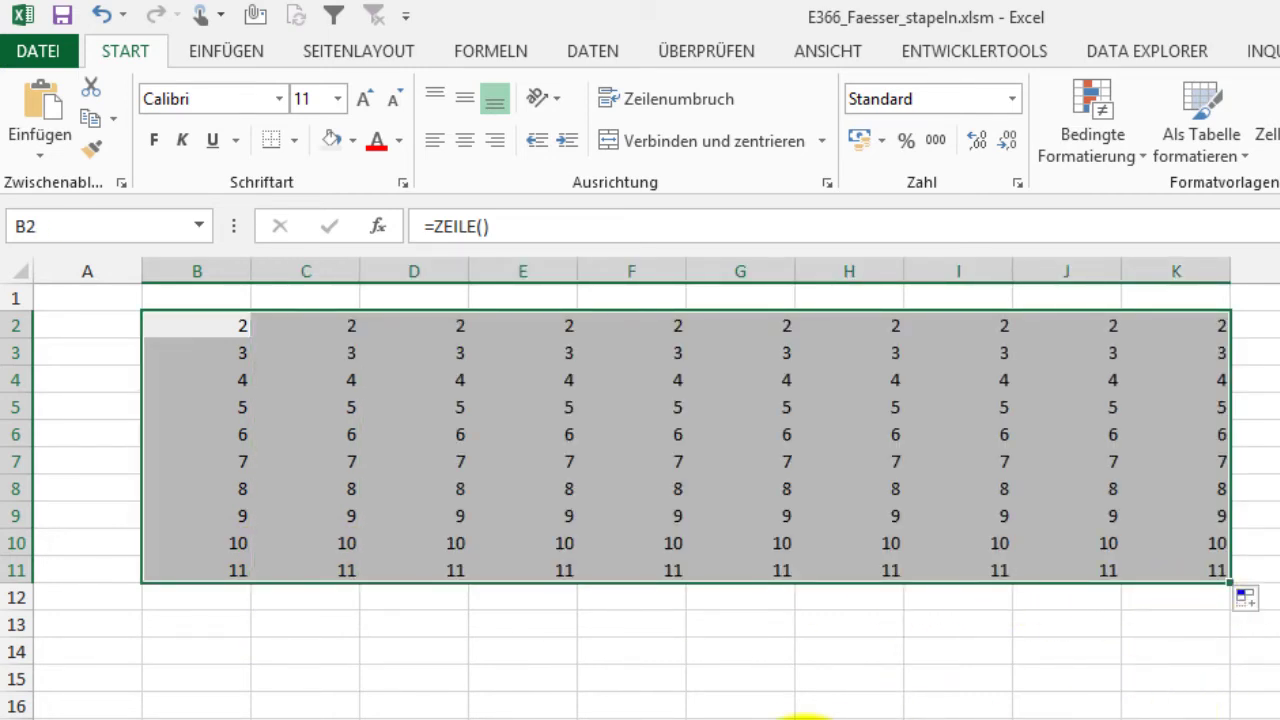
left_click(225, 322)
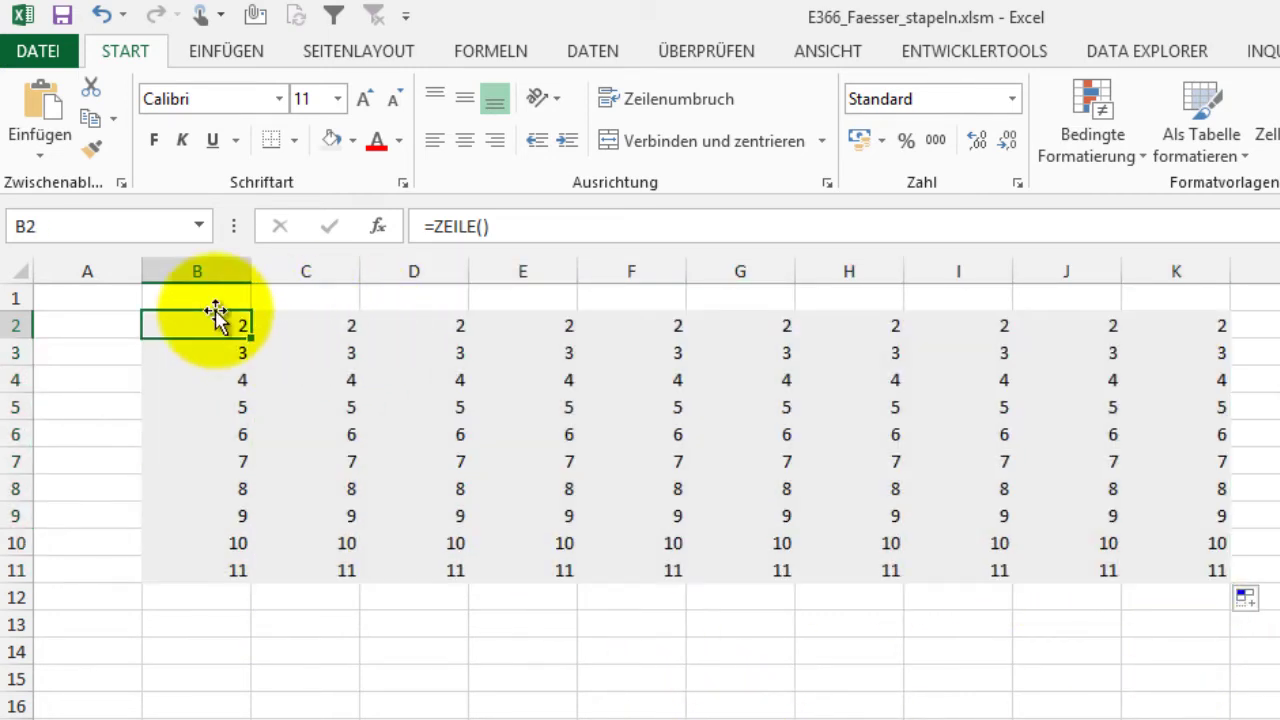
left_click_drag(214, 318, 1188, 585)
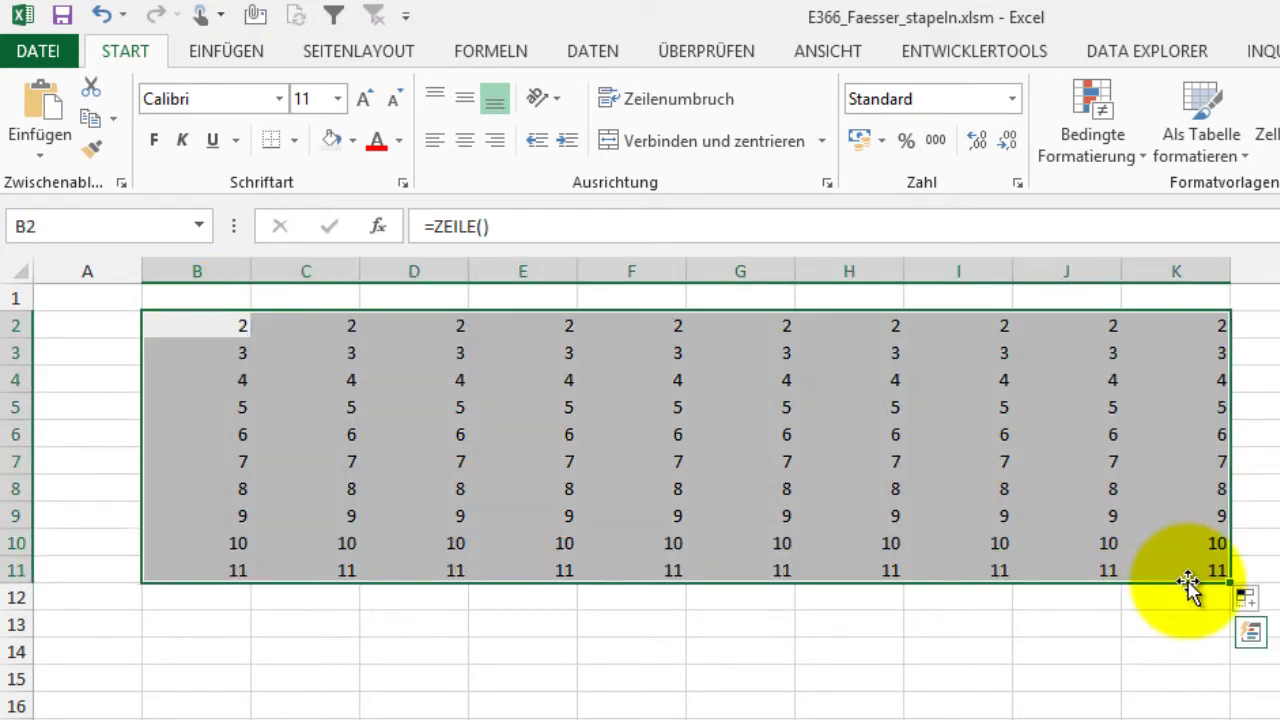
Step: Clear the block and enter =11-ZEILE() in every cell of B2:K11 at once
key("Delete")
type("=")
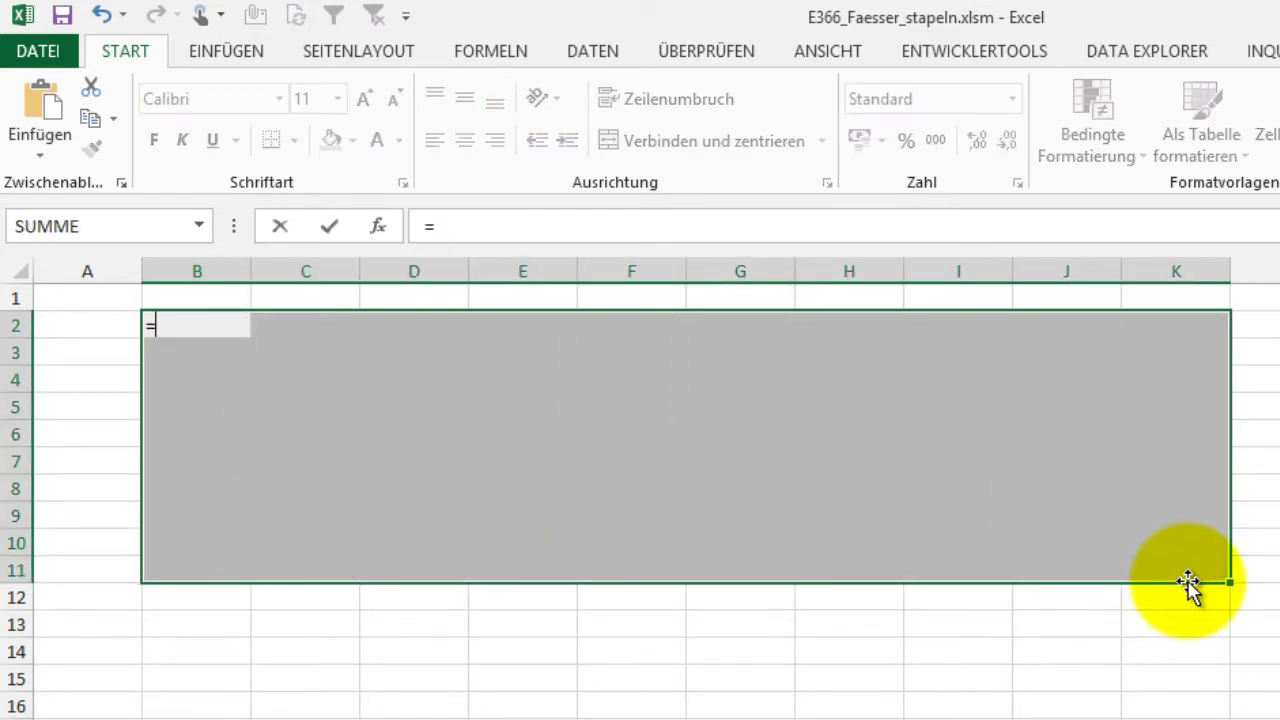
type("11-z")
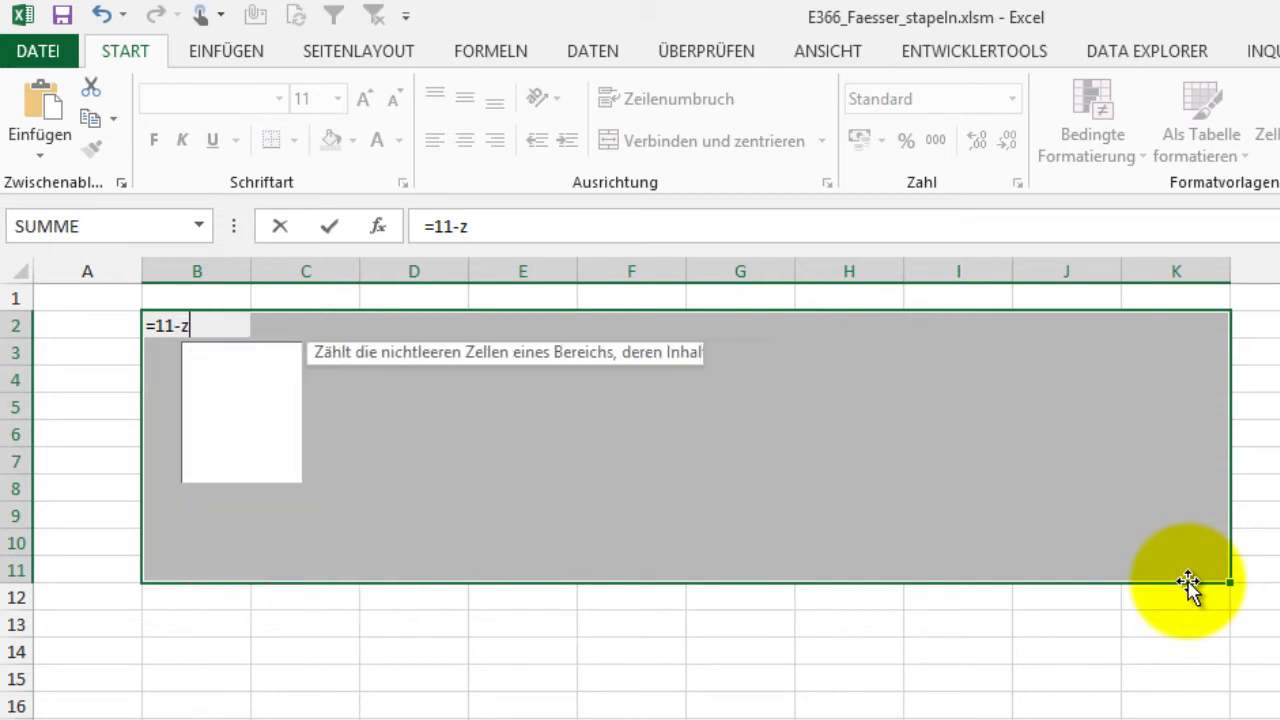
type("eile()")
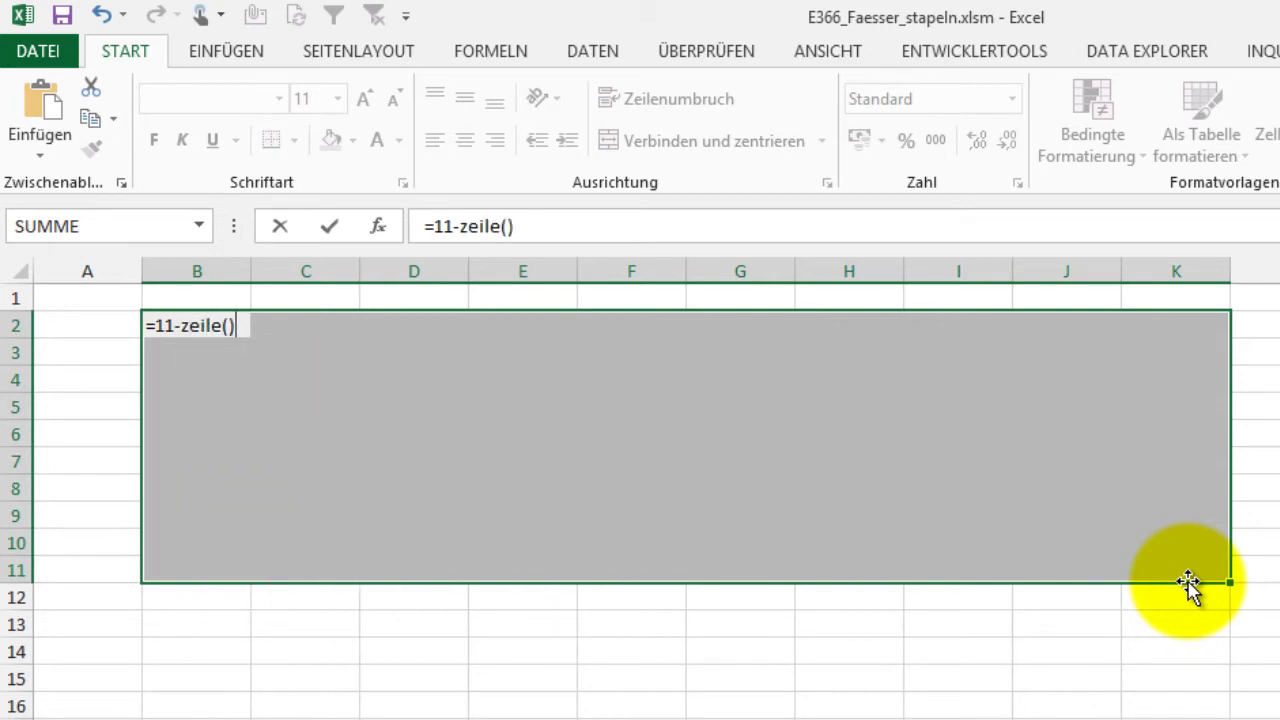
key("ctrl+Return")
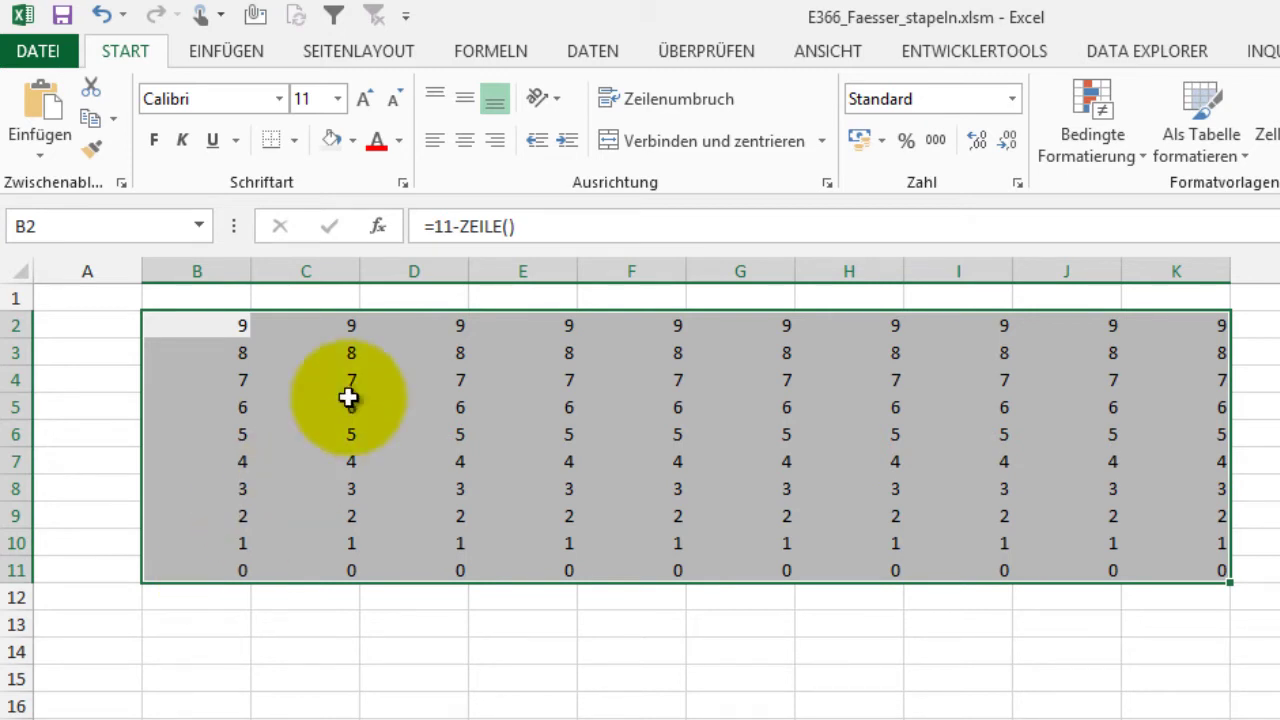
Step: Change the block formula to =(11-ZEILE())*10 so rows count down from 90 to 0
left_click(436, 226)
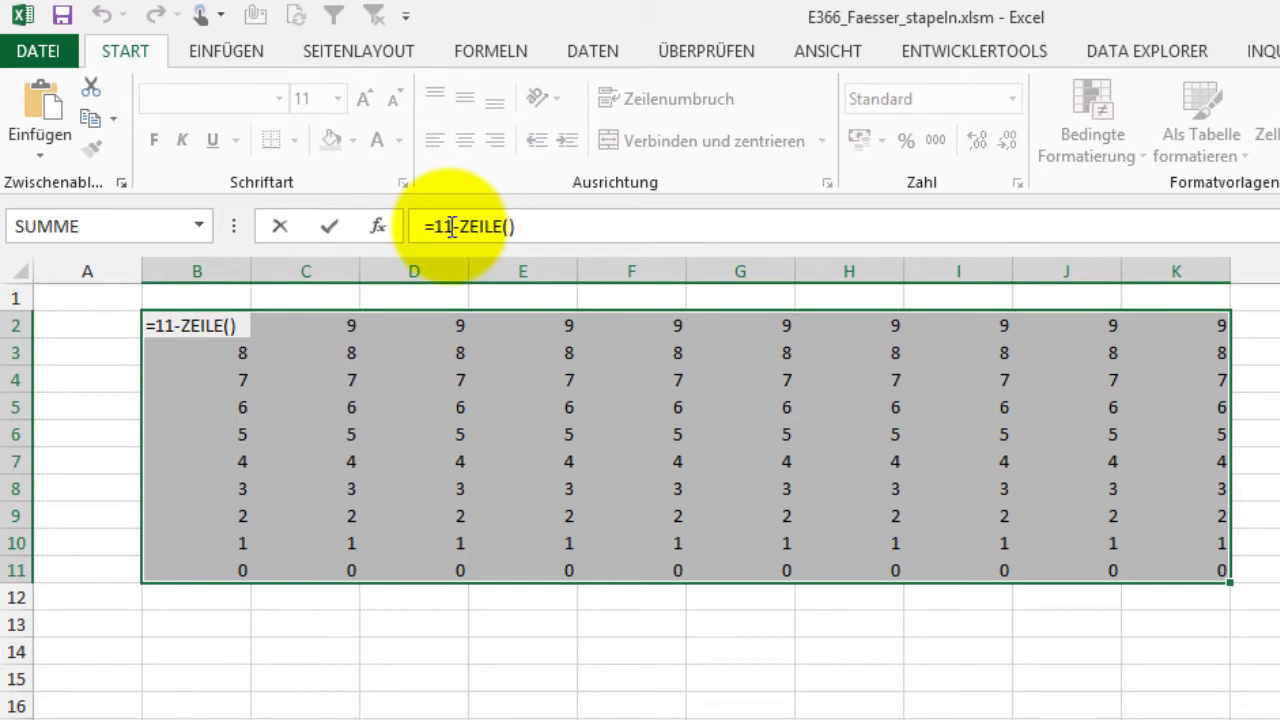
type("(")
left_click(528, 228)
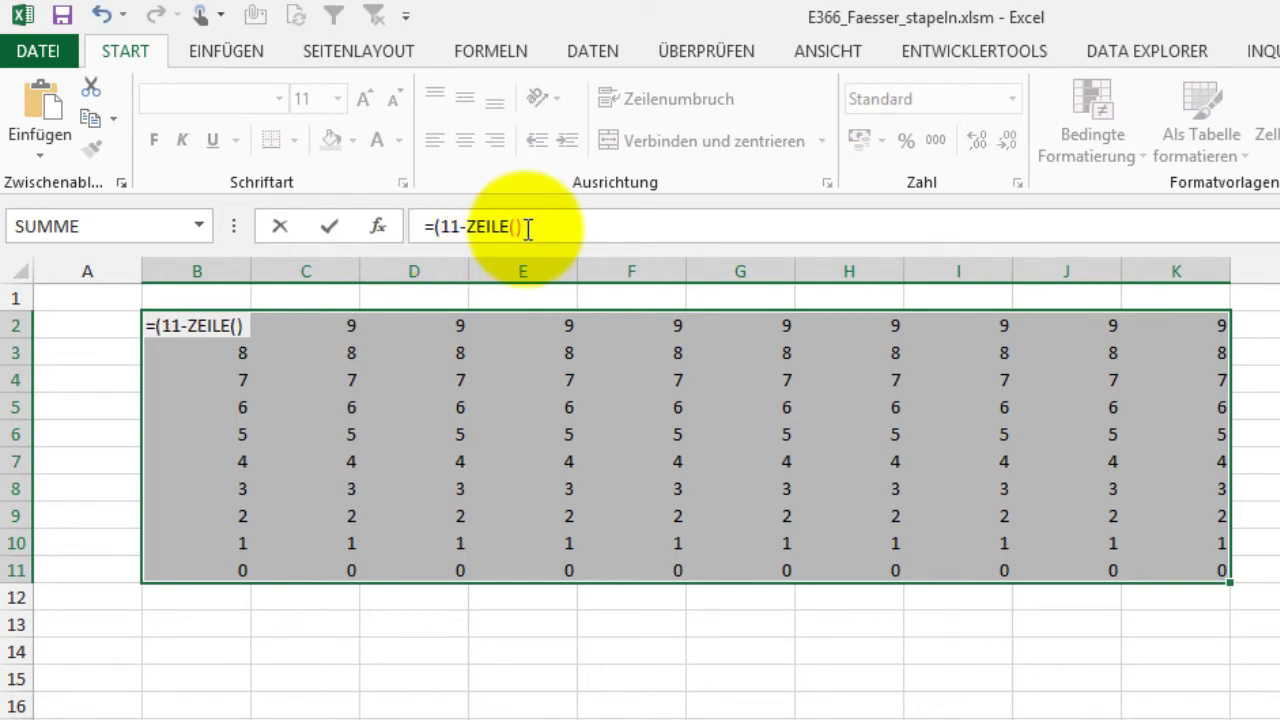
type("*")
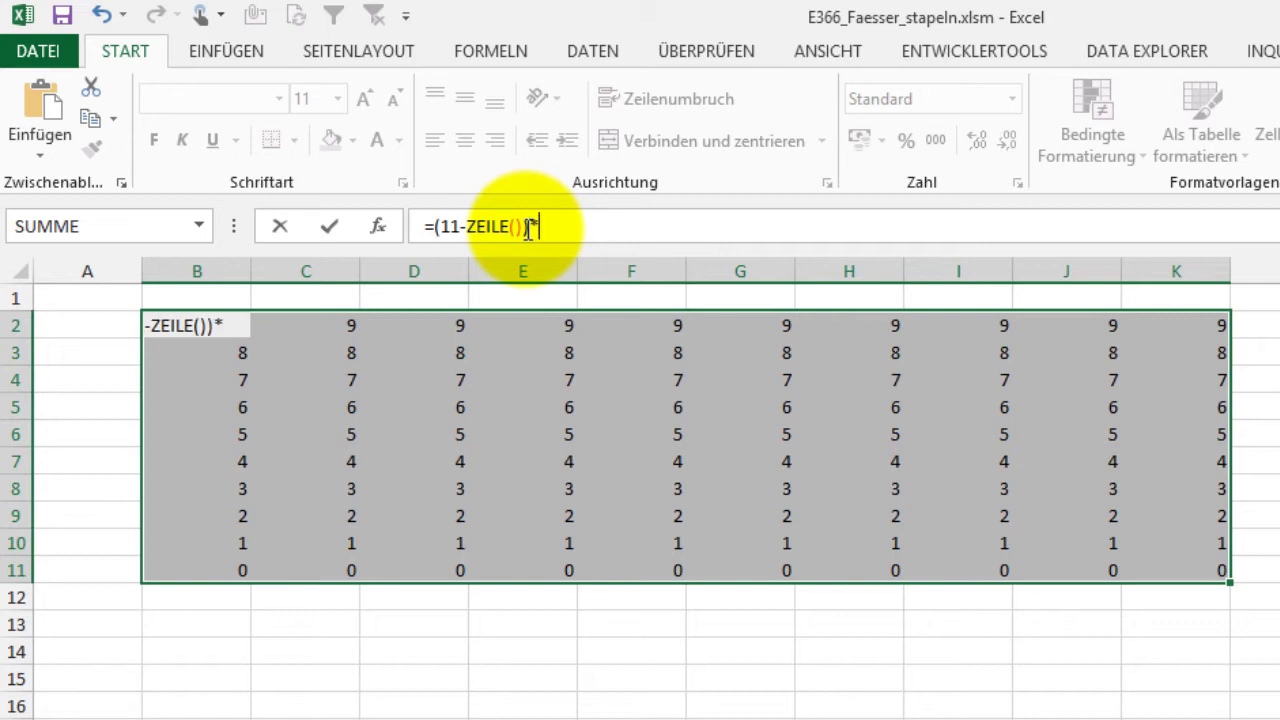
type("10")
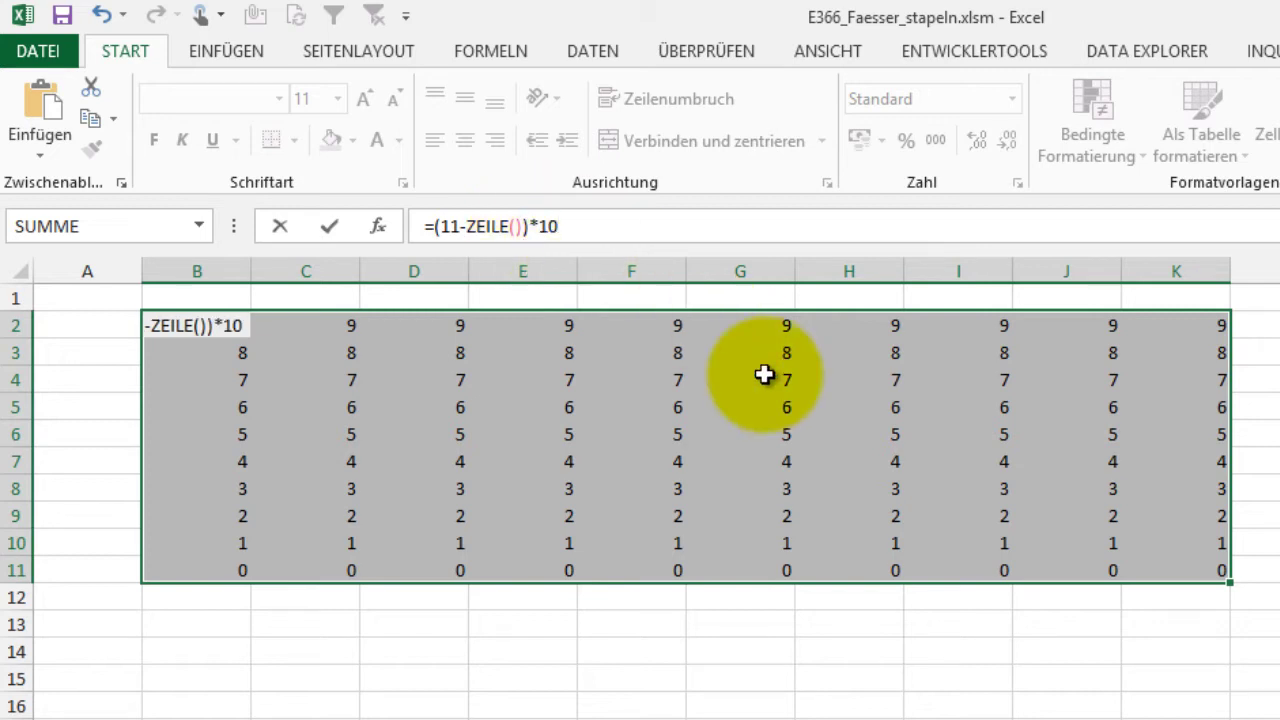
key("ctrl+Return")
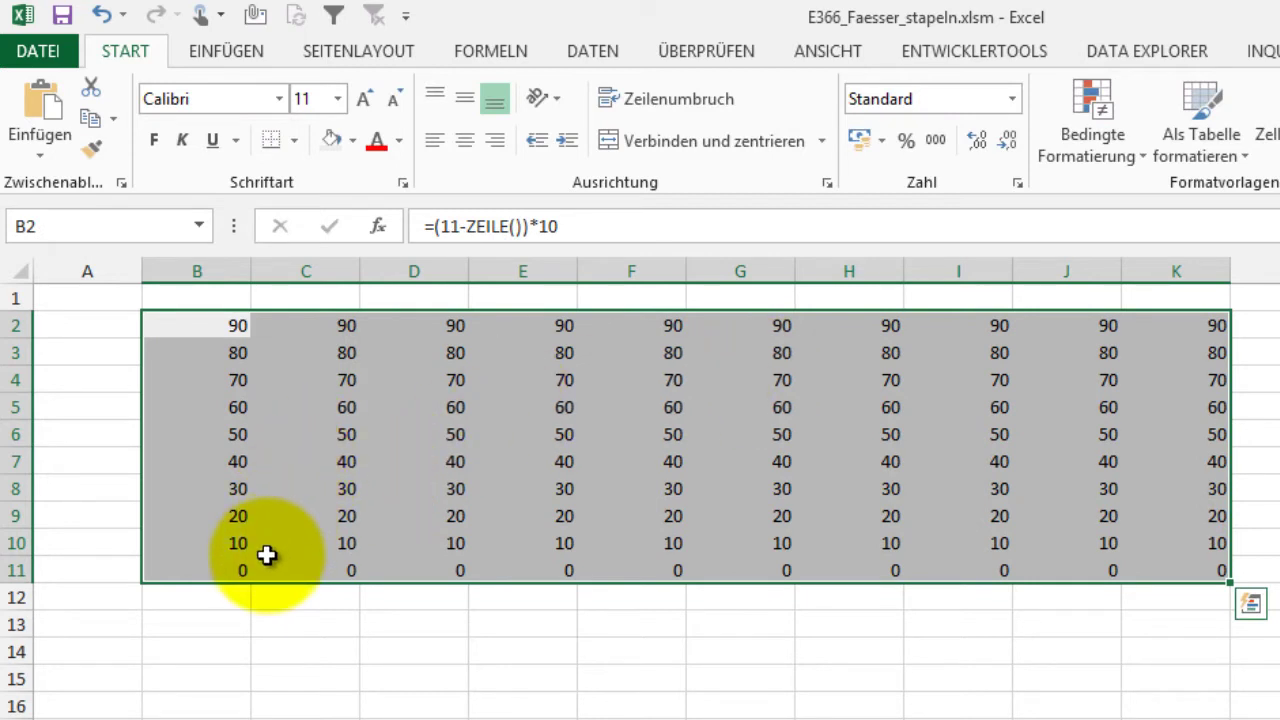
Step: Extend the block formula to =(11-ZEILE())*10+SPALTE() across B2:K11
left_click(610, 230)
type("+")
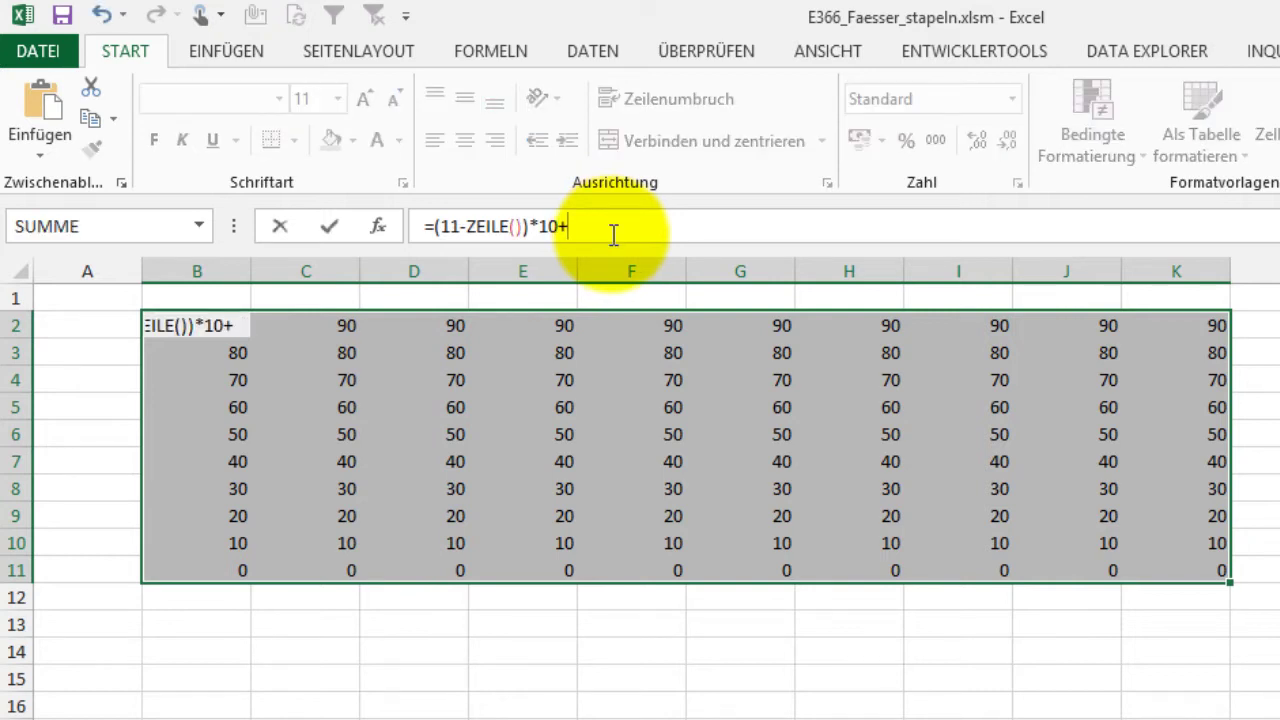
type("spalte")
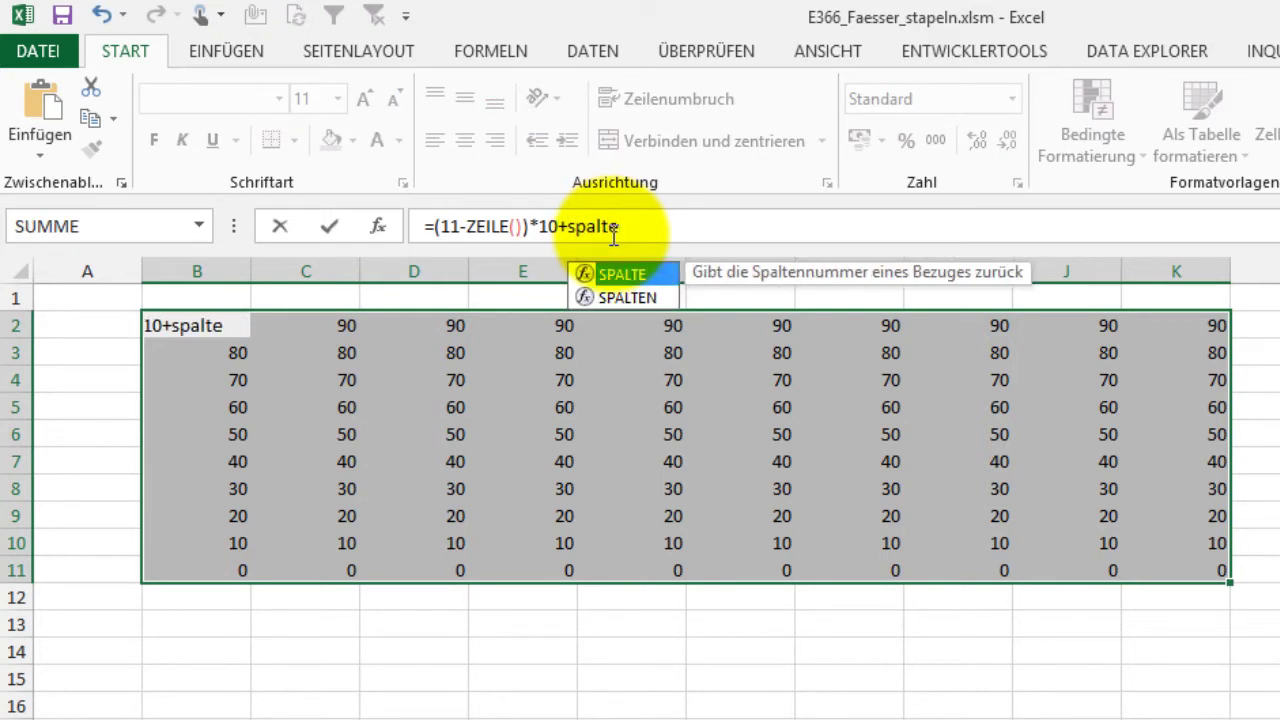
type("()")
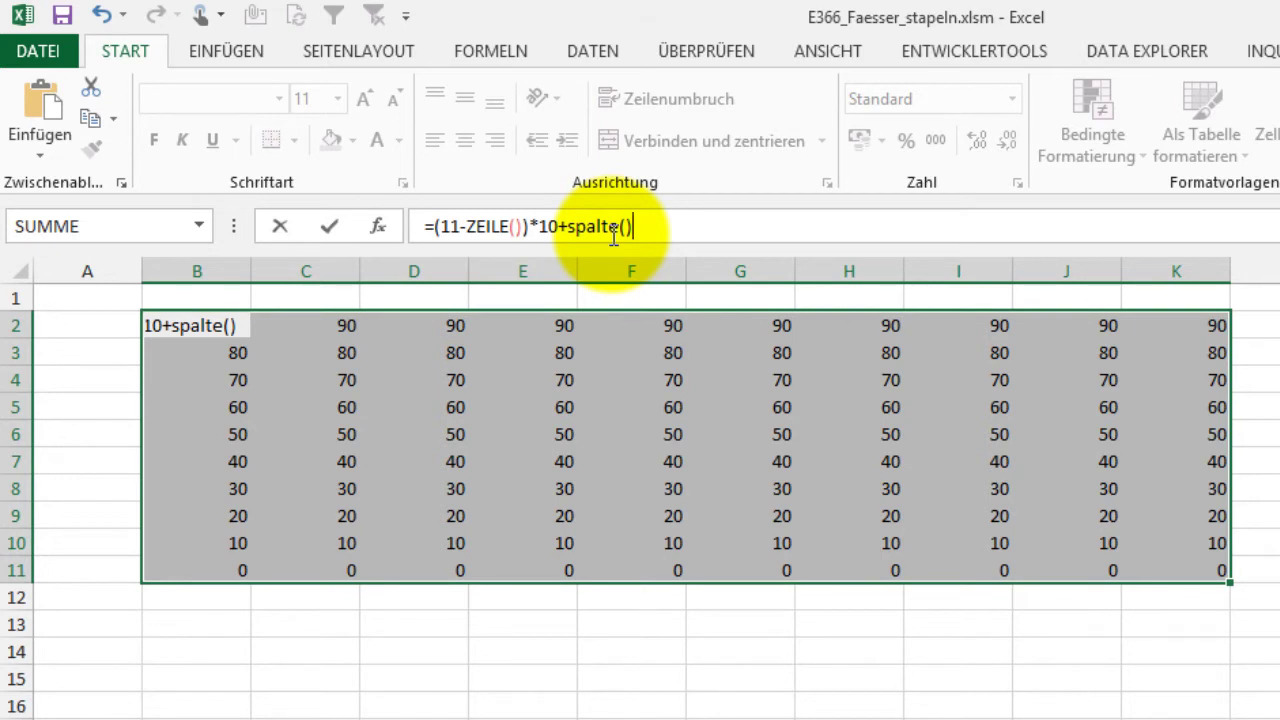
key("ctrl+Return")
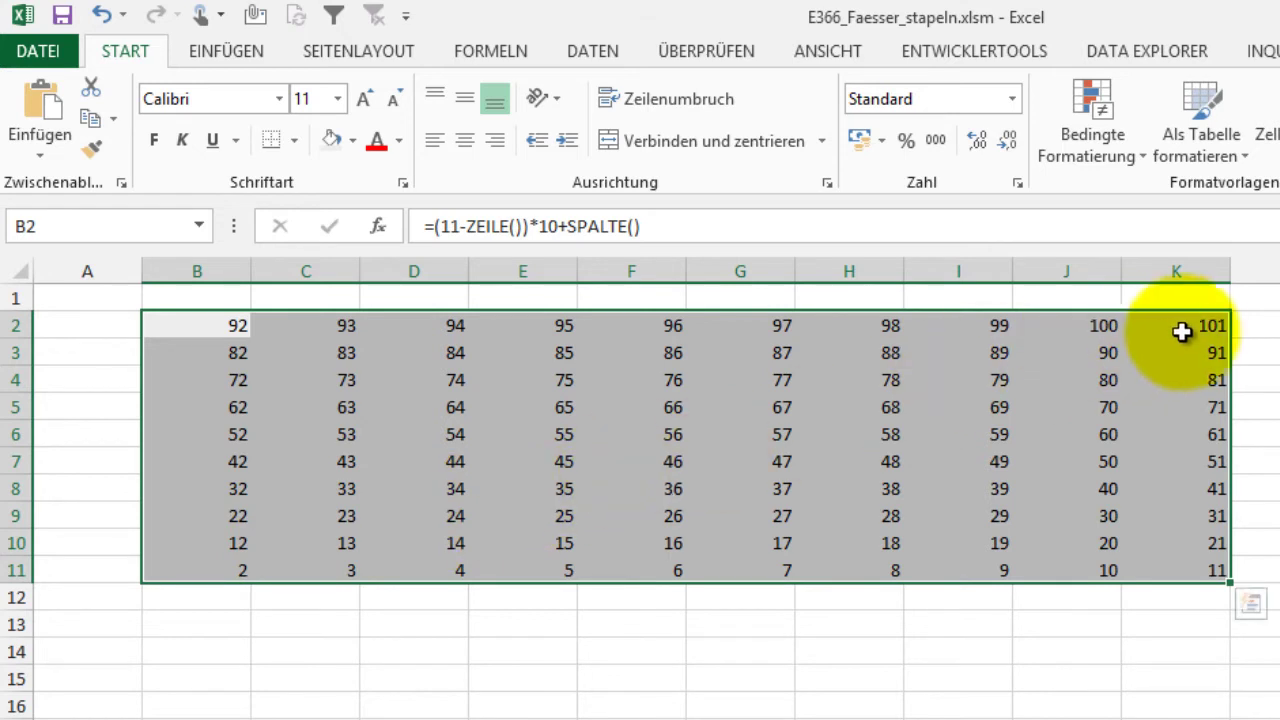
Step: Append -1 to the formula so the grid numbers 1 to 100 from bottom-left
left_click(760, 224)
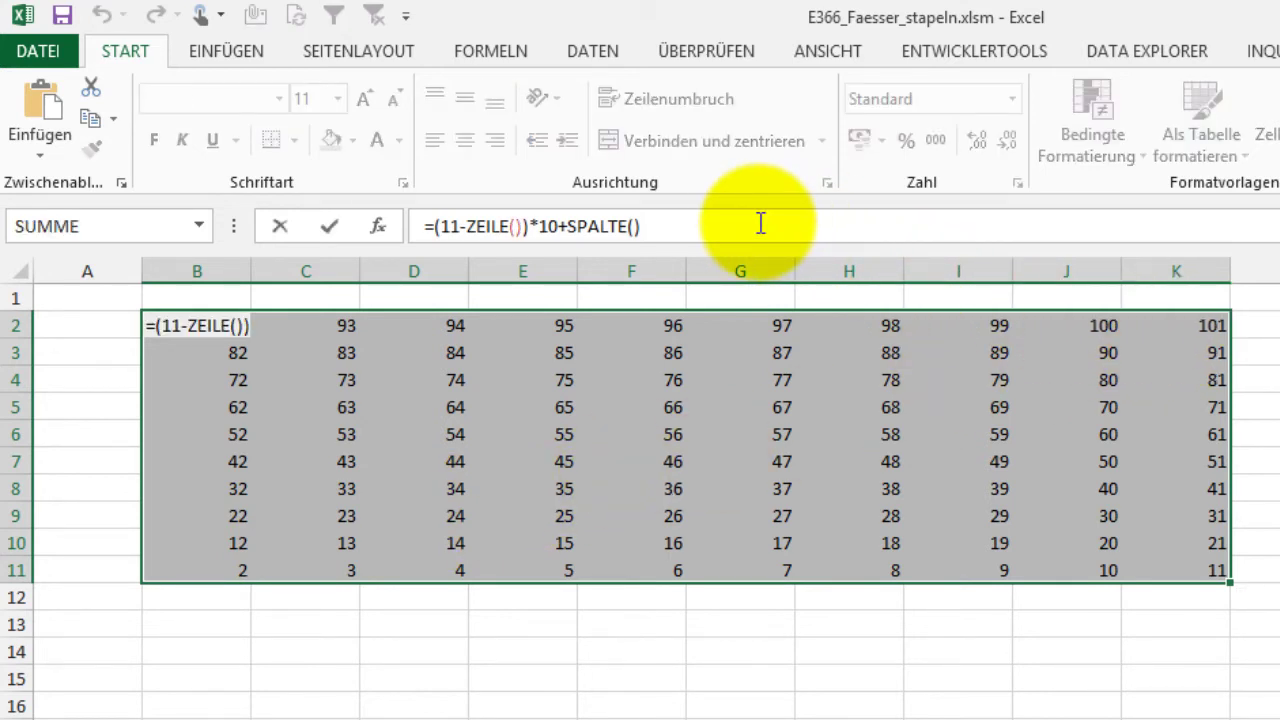
type("-1")
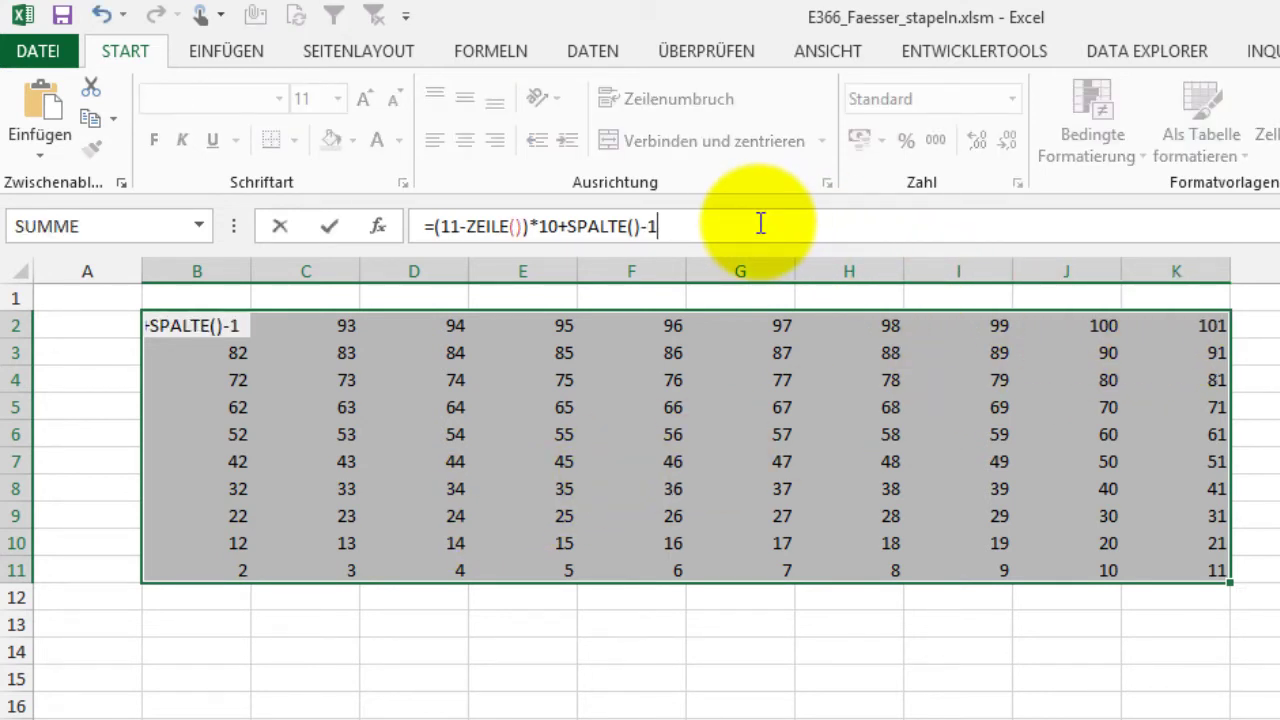
key("ctrl+Return")
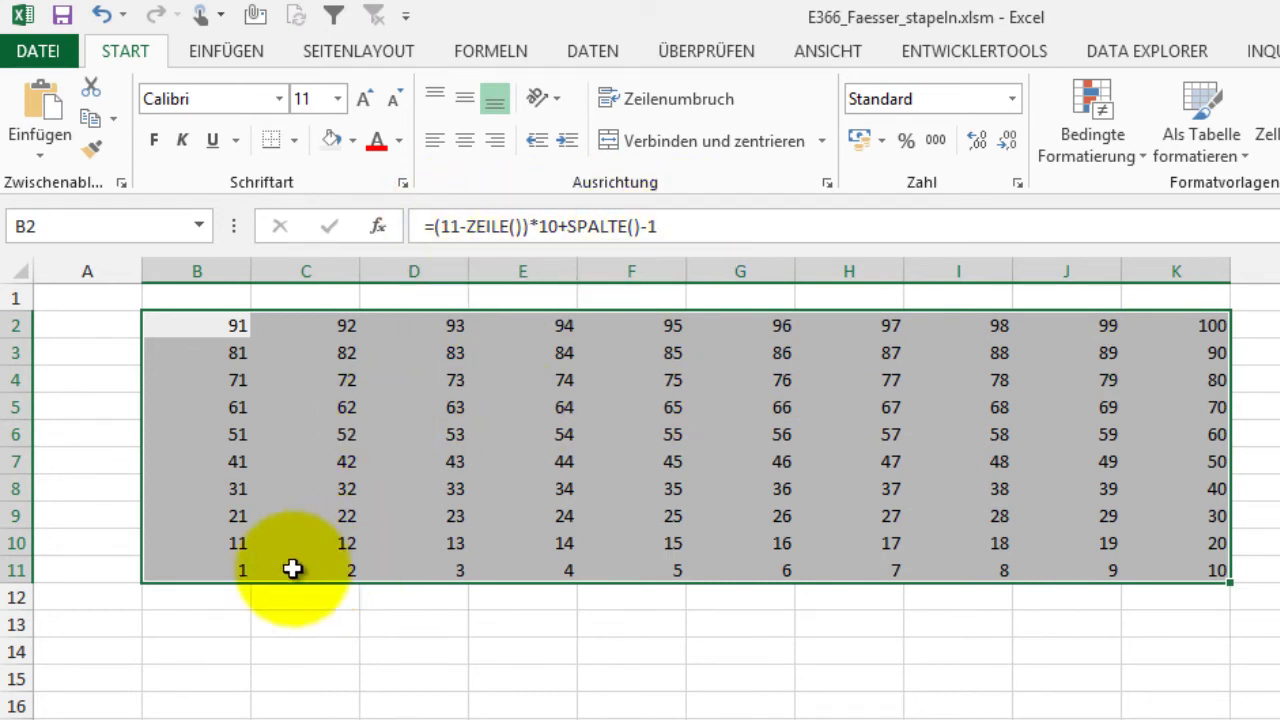
Step: Enter 10% in B13, drag it up to B12, then reselect the grid B2:K11
left_click(216, 620)
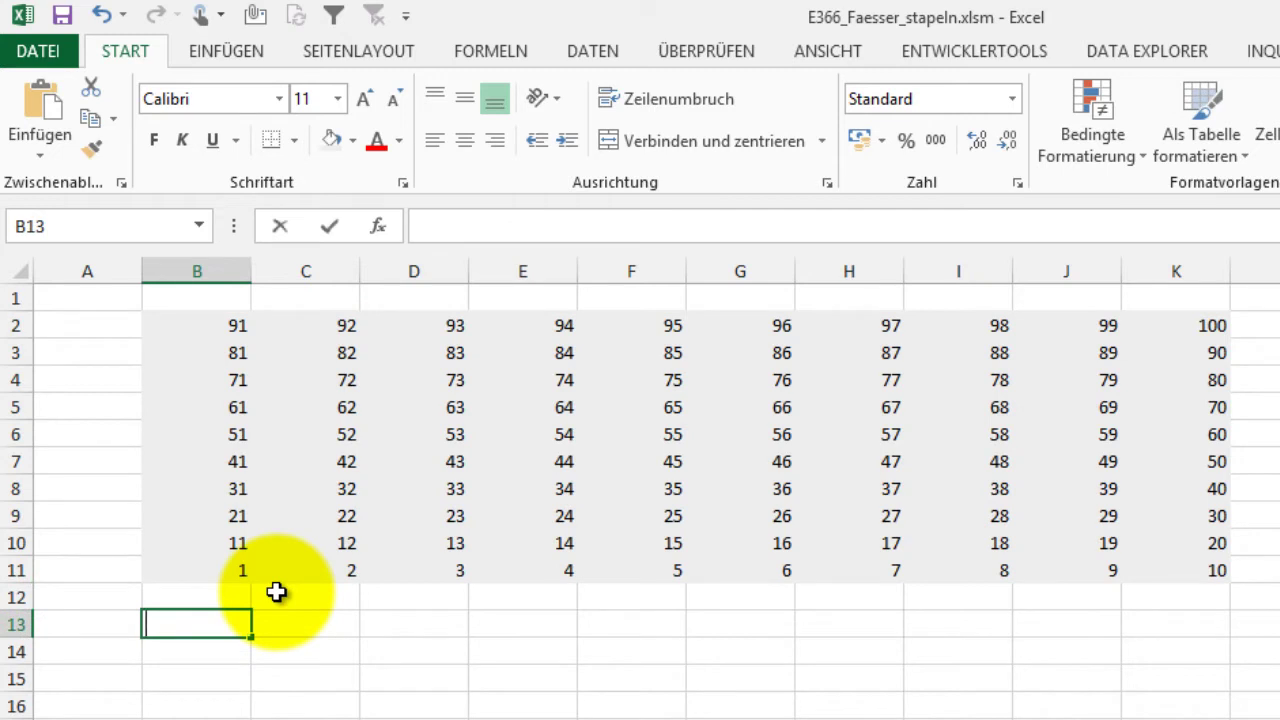
type("10")
scroll(276, 592, "down", 1)
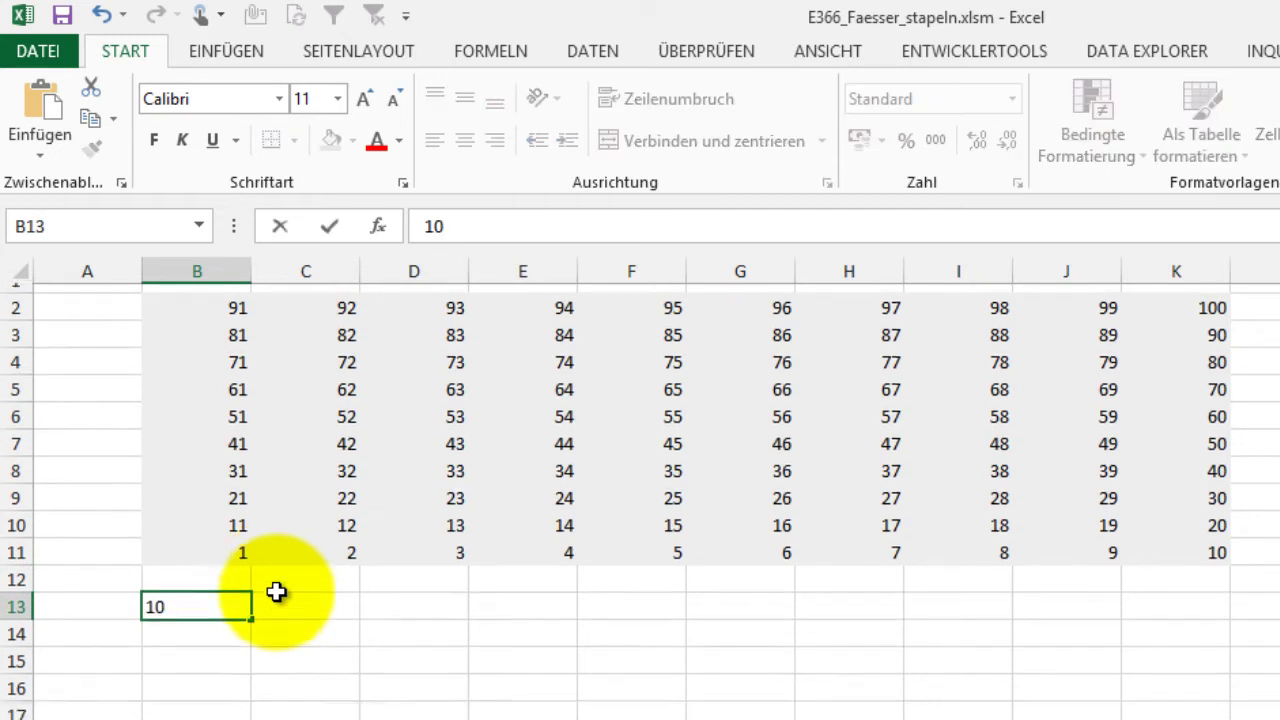
key("Return")
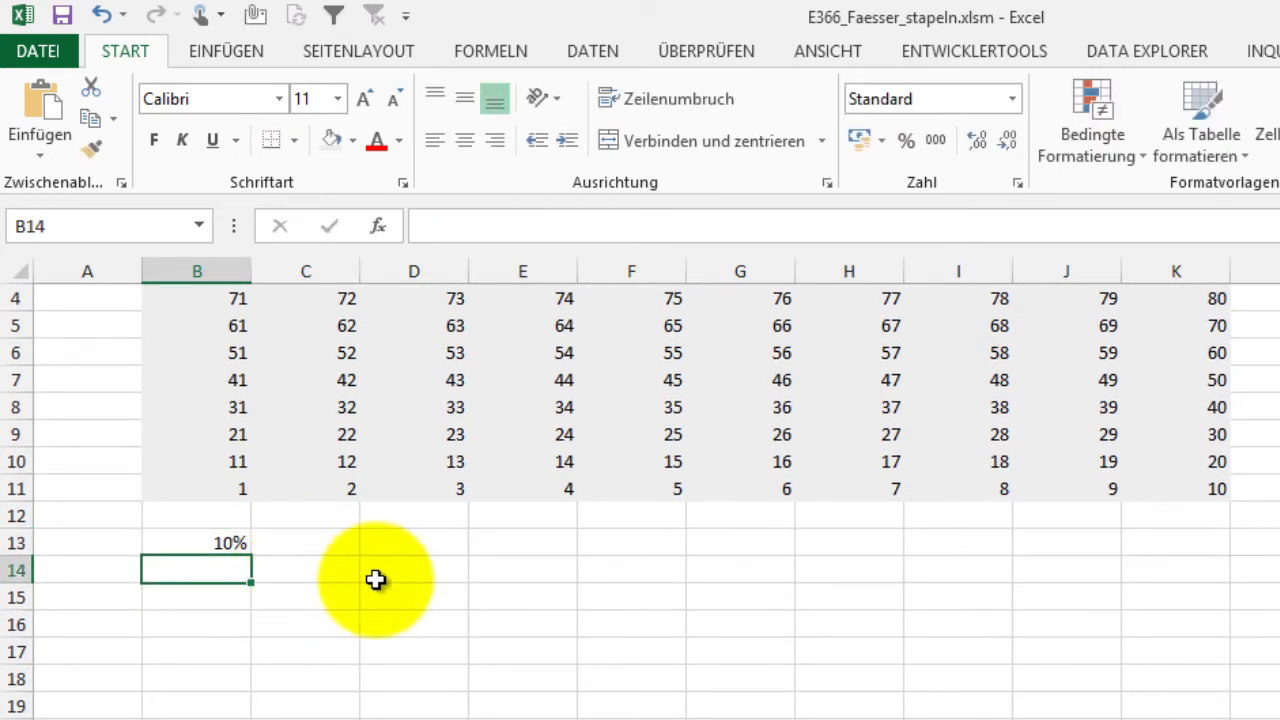
scroll(380, 600, "up", 1)
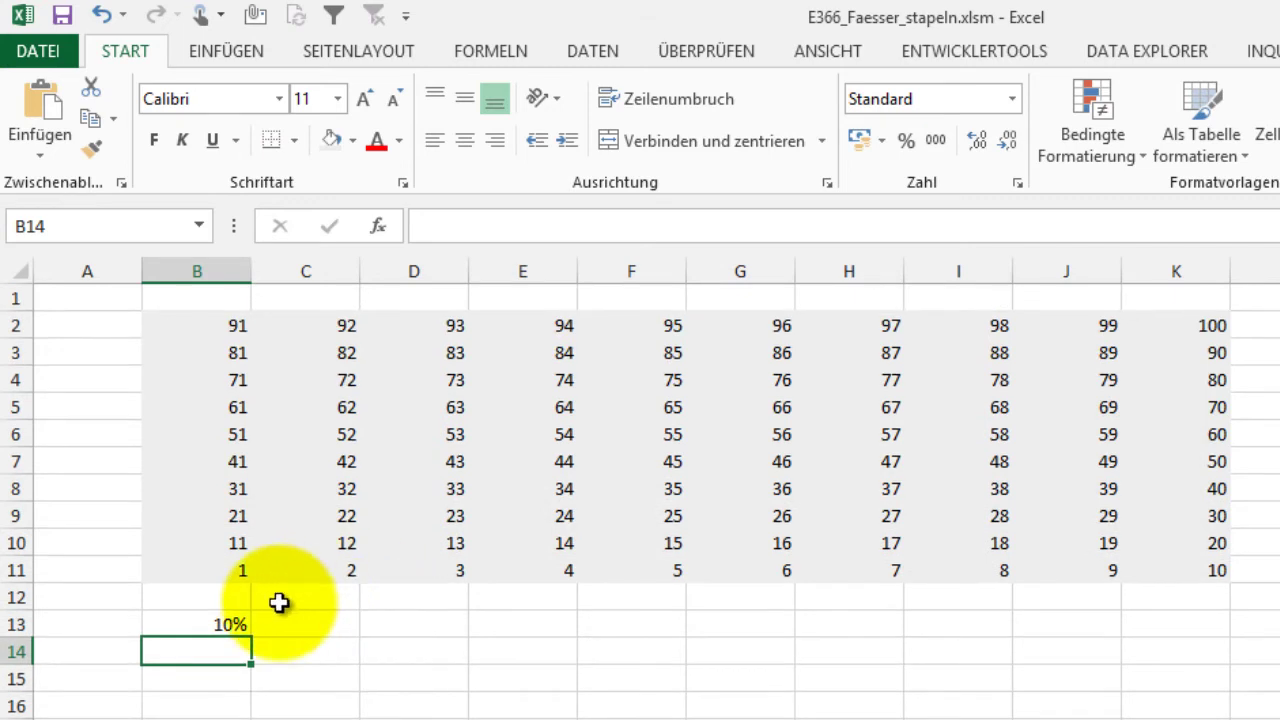
left_click(232, 620)
left_click_drag(232, 620, 234, 592)
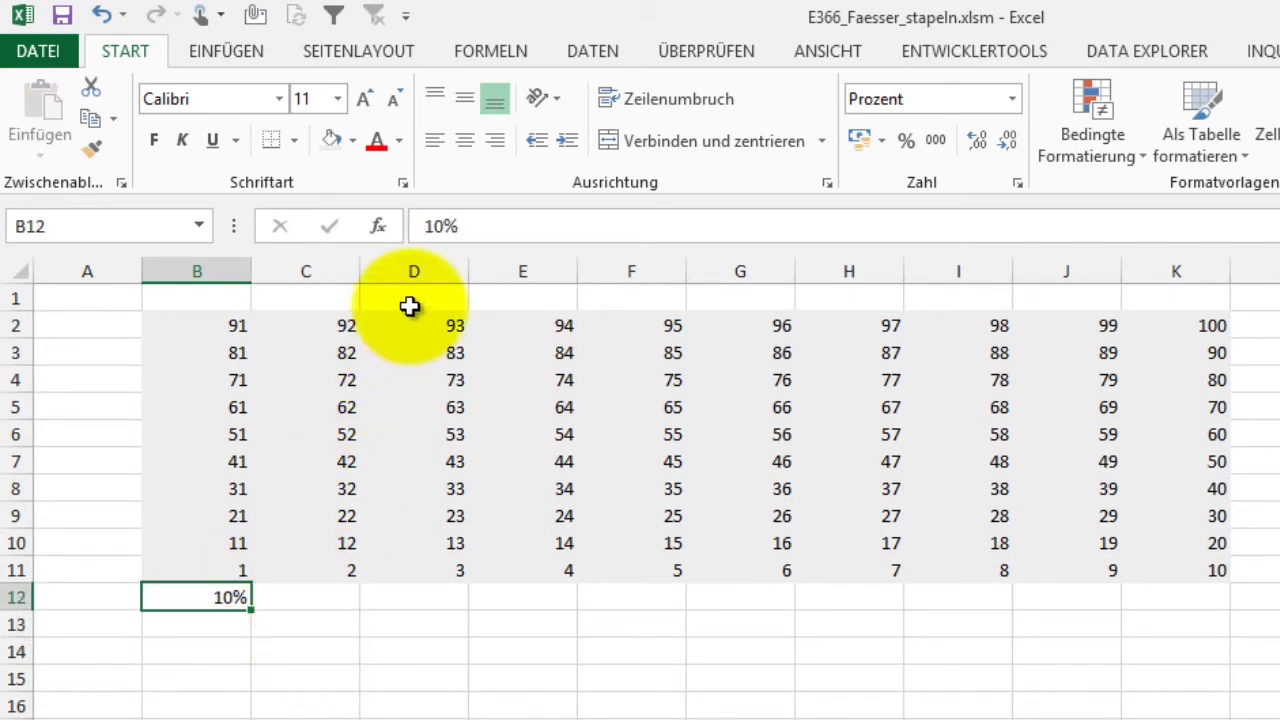
left_click(230, 325)
left_click_drag(232, 325, 1214, 571)
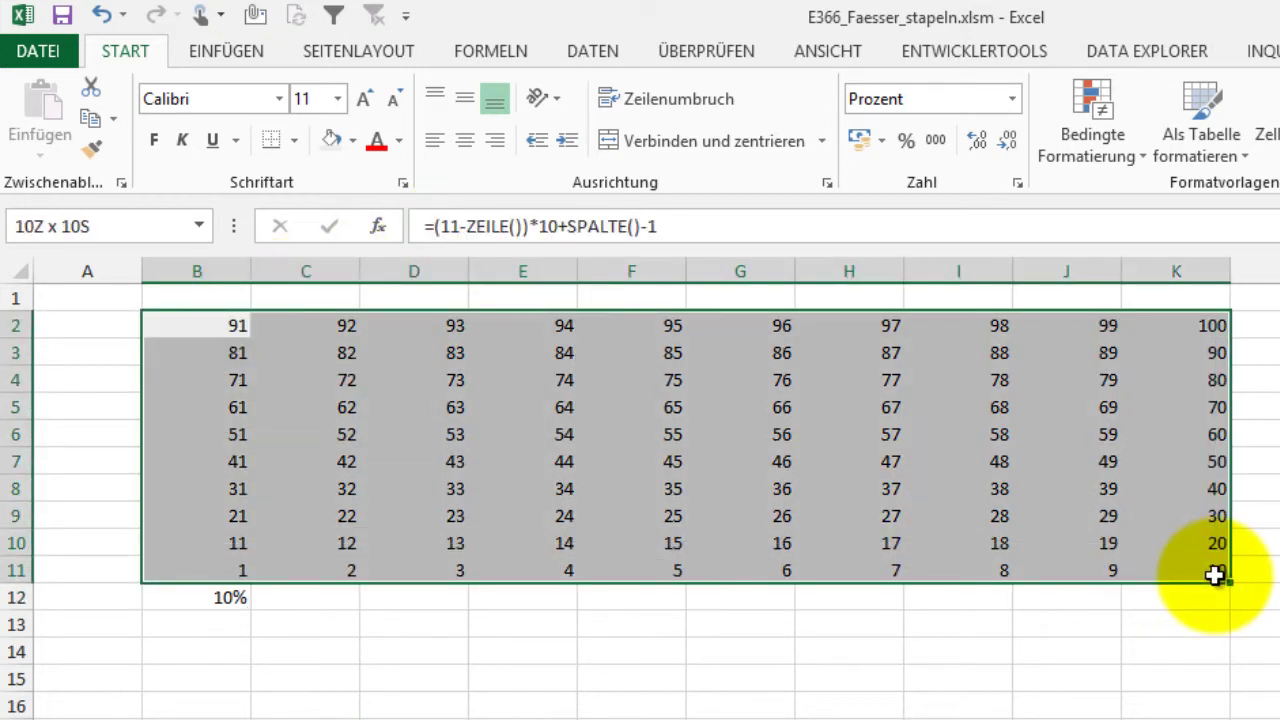
Step: Rewrite the grid formula as =((11-ZEILE())*10+SPALTE()-1)/100<=$B$12 and enter it into all cells
left_click(431, 226)
type("(")
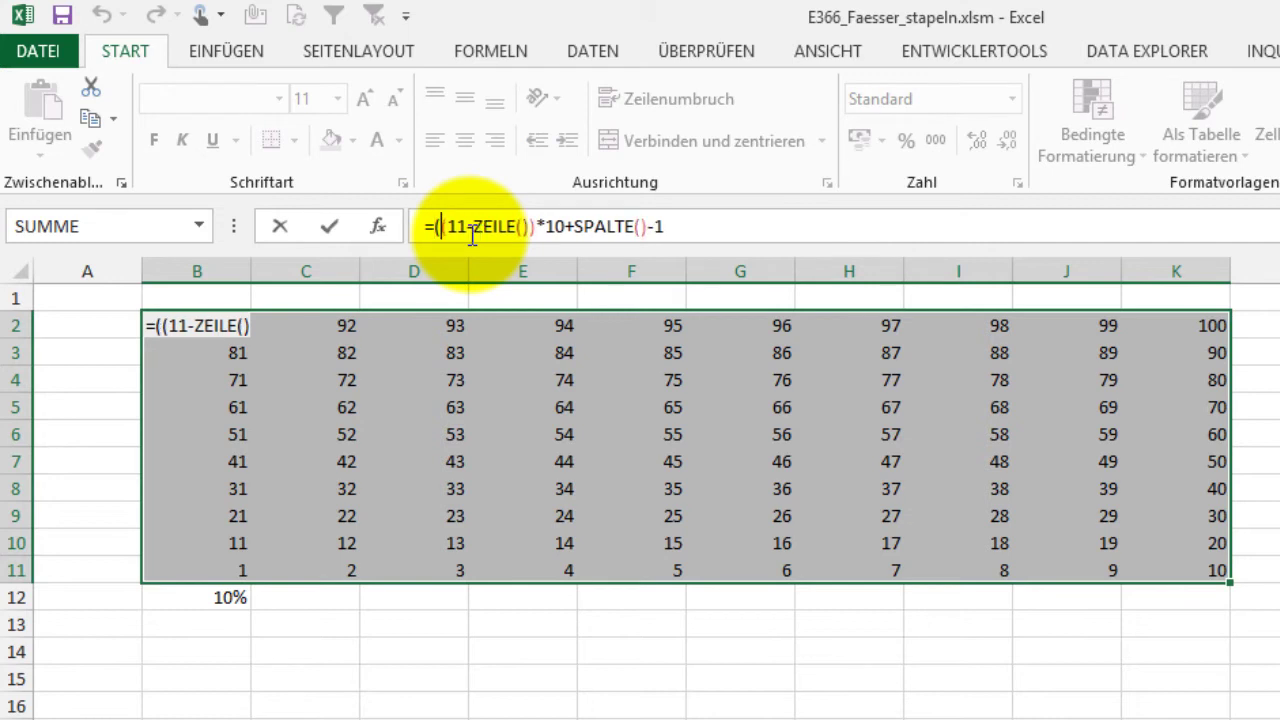
left_click(716, 220)
type(")/")
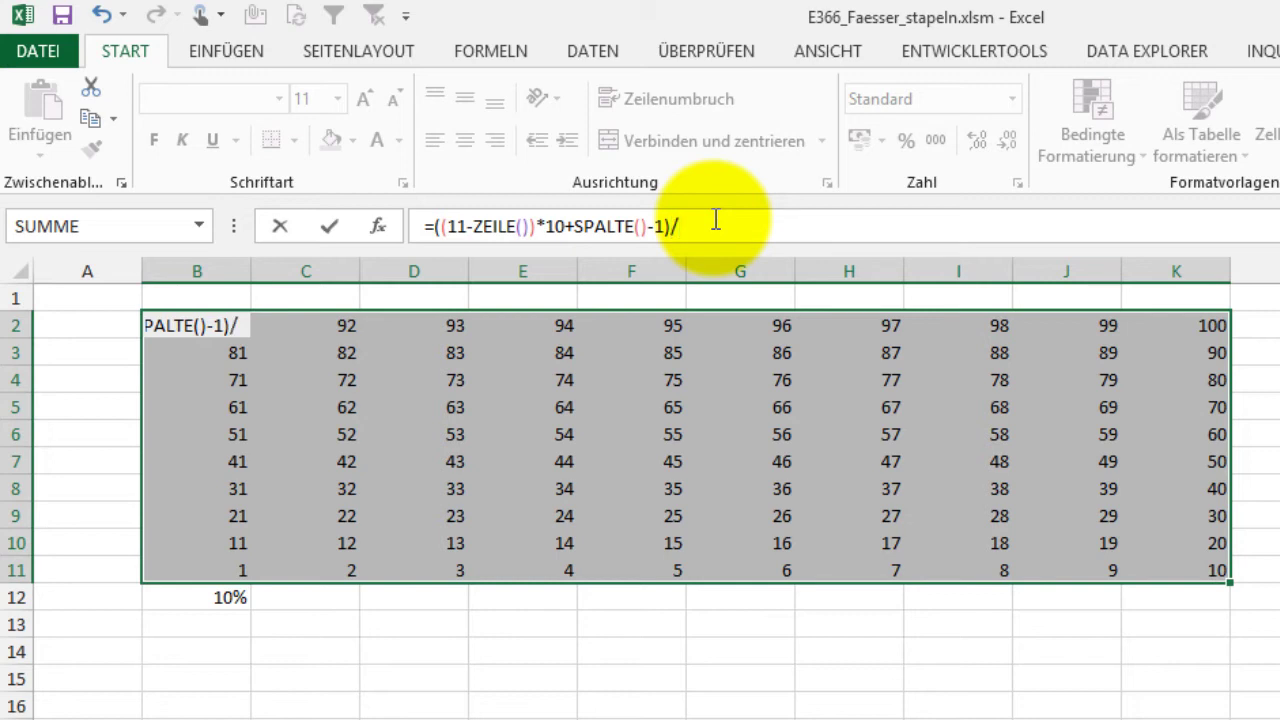
type("100<=")
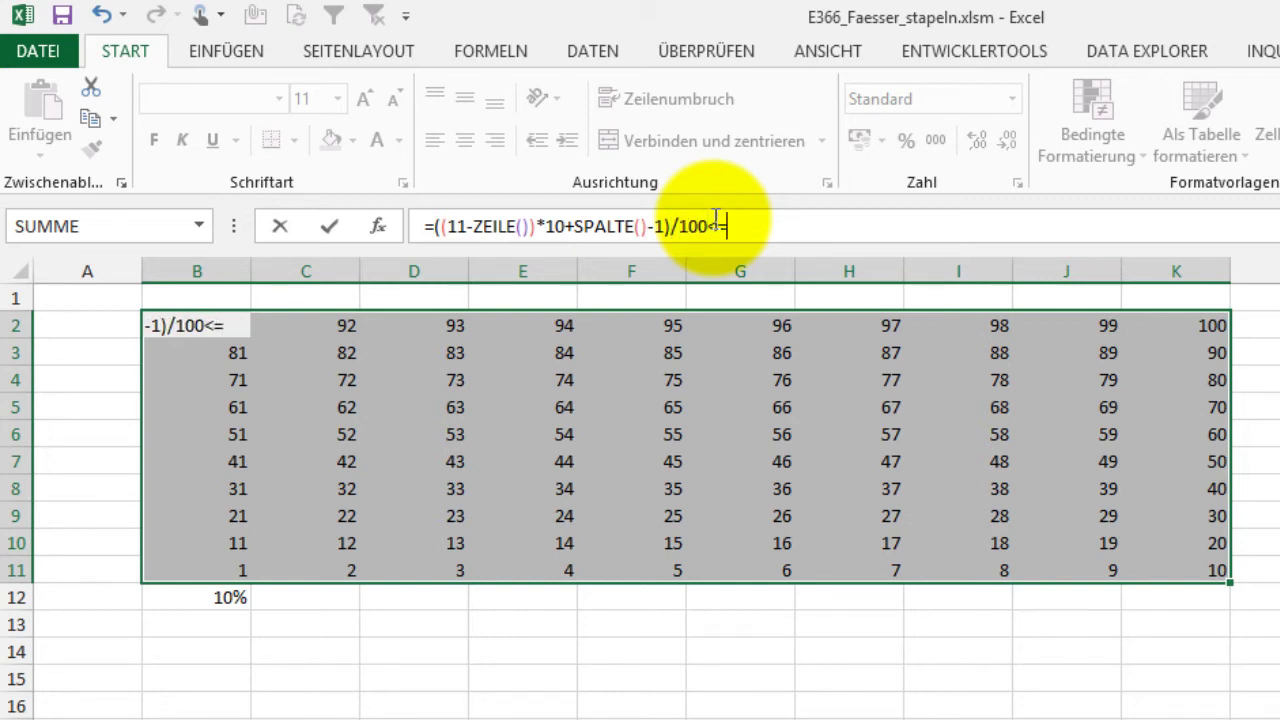
left_click(240, 600)
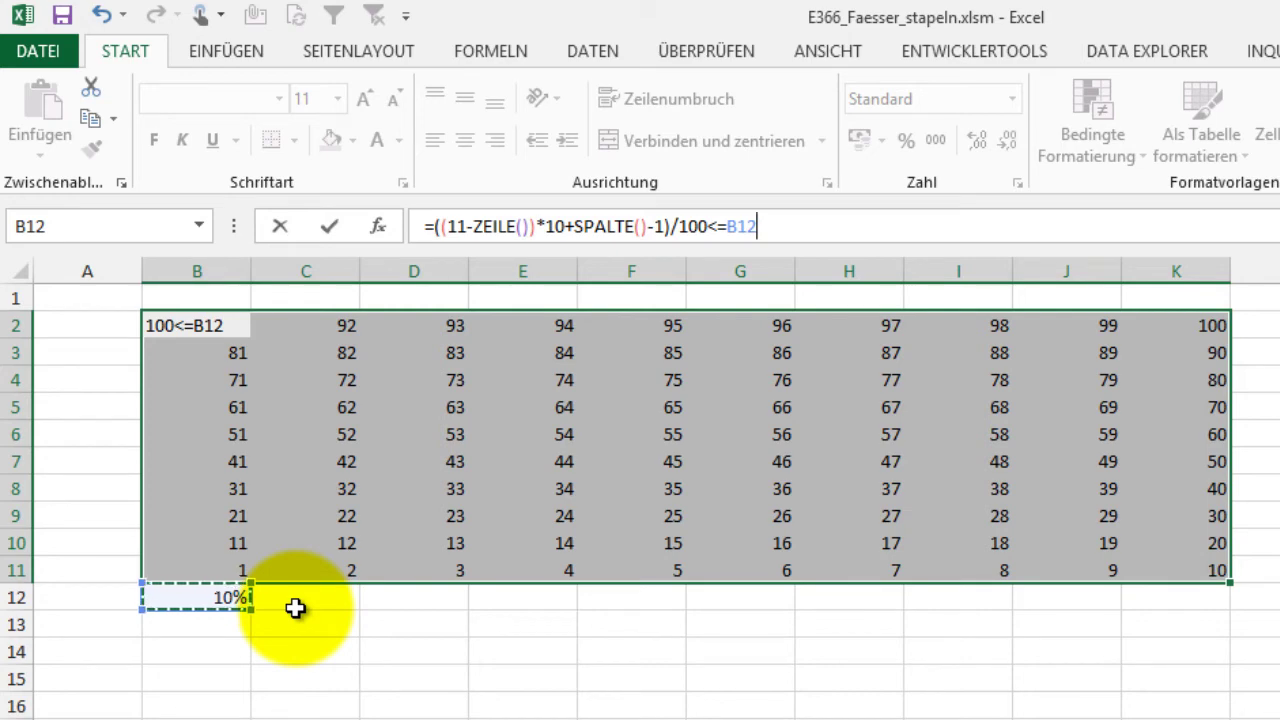
key("F4")
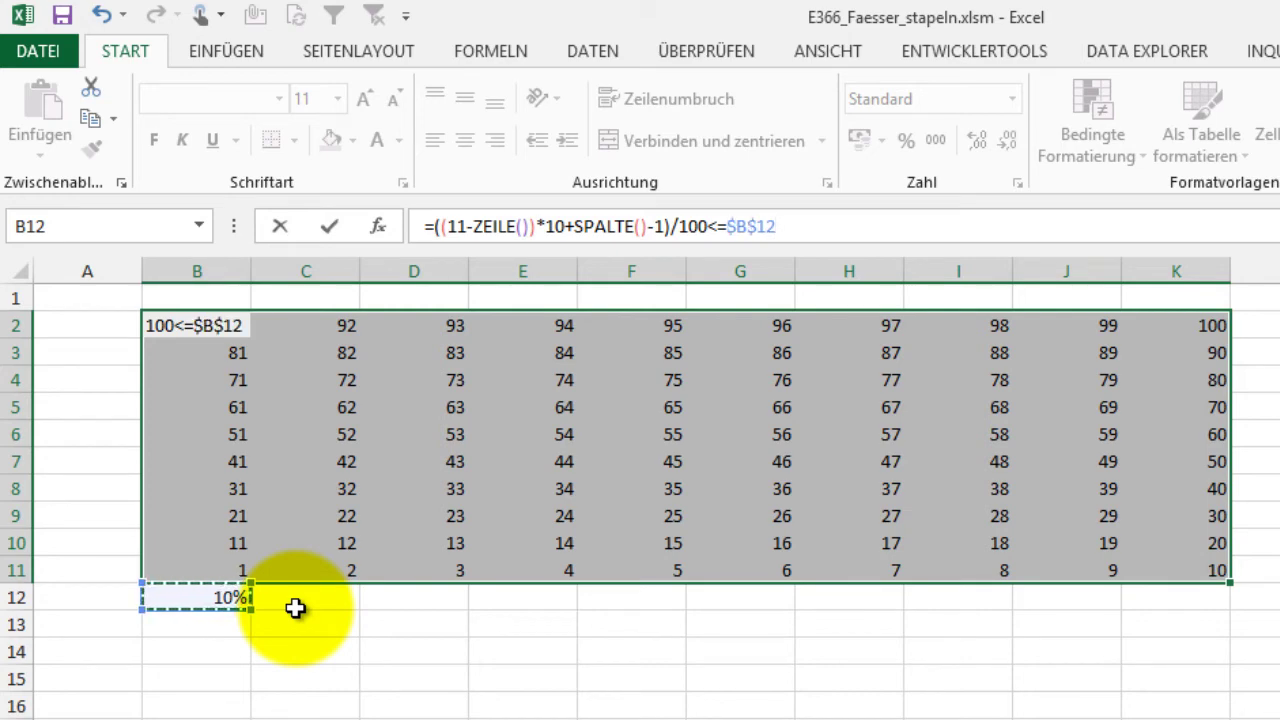
key("ctrl+Return")
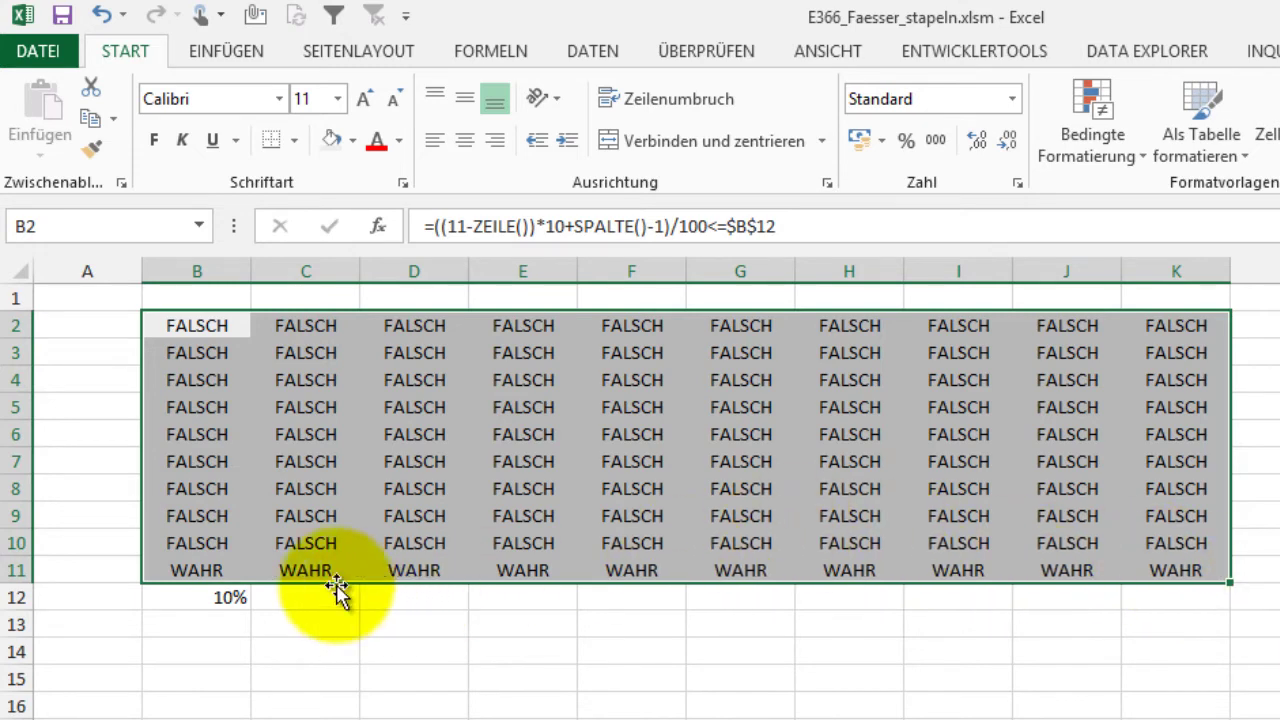
Step: Set the percentage in B12 to 66%
left_click(233, 598)
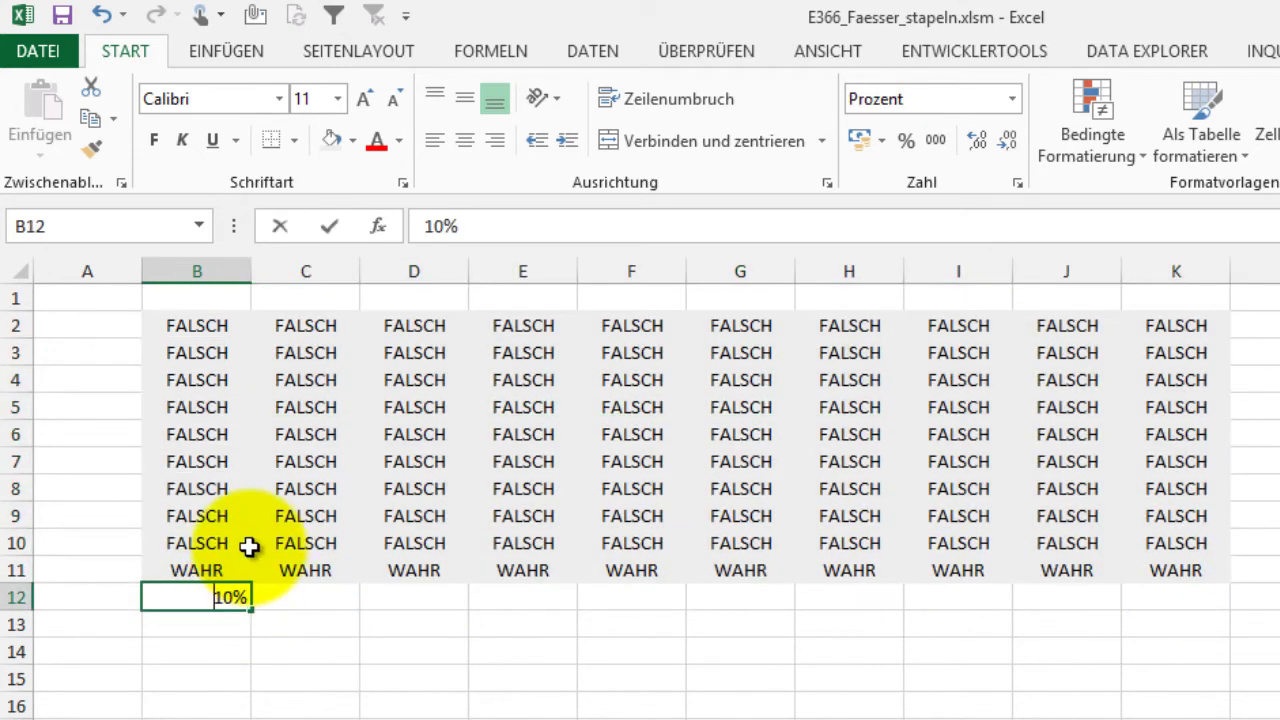
type("66")
key("Return")
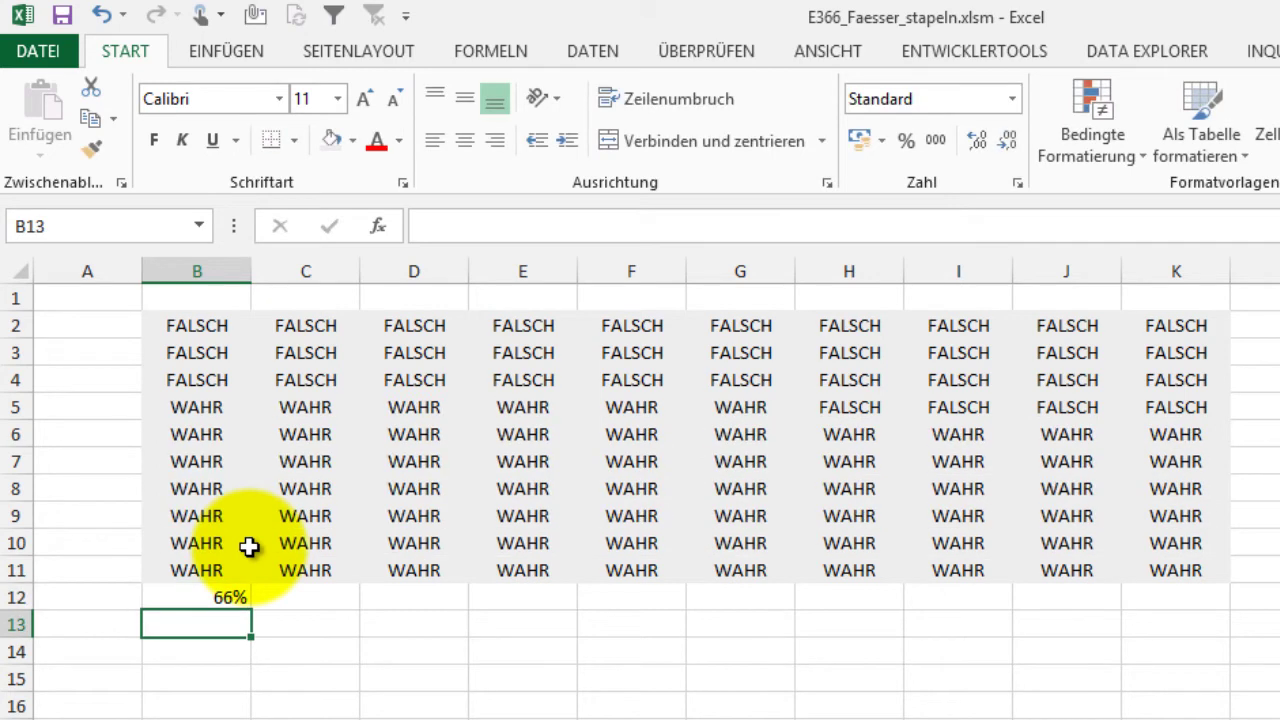
Step: Open G5's formula for editing with the cursor just before the comparison
left_click(726, 407)
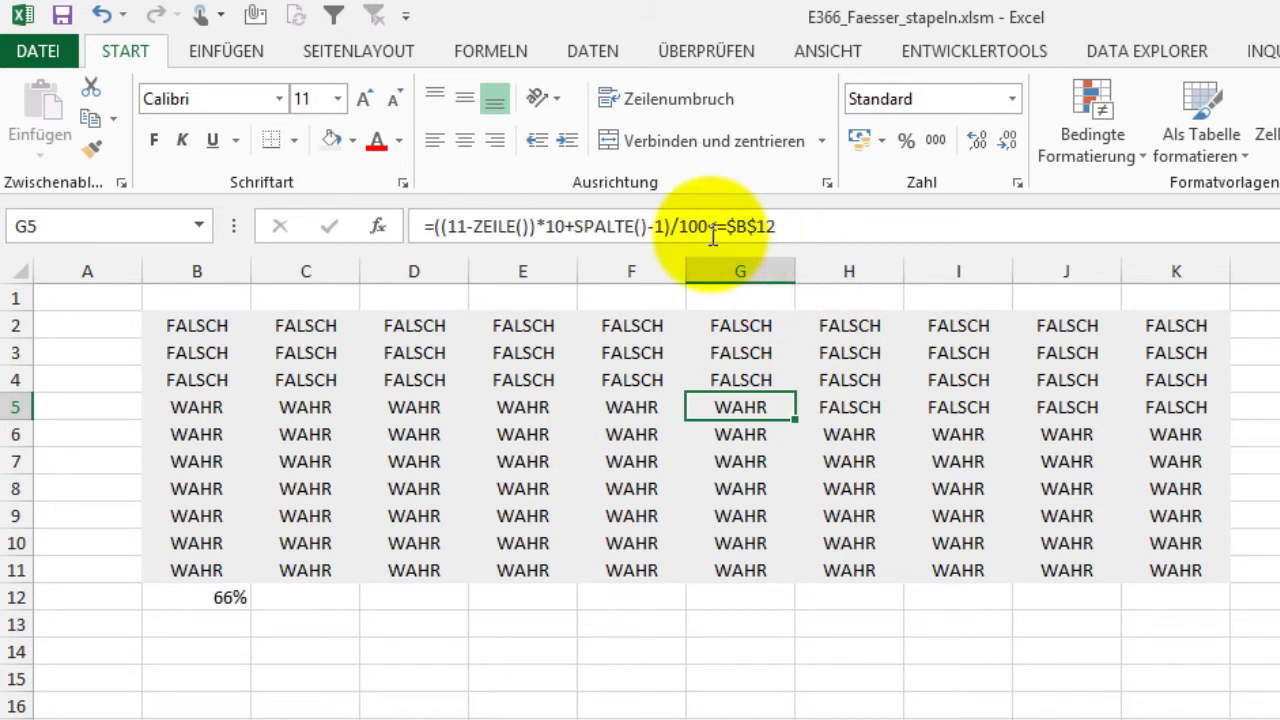
left_click(773, 236)
key("Left")
key("Left")
key("Left")
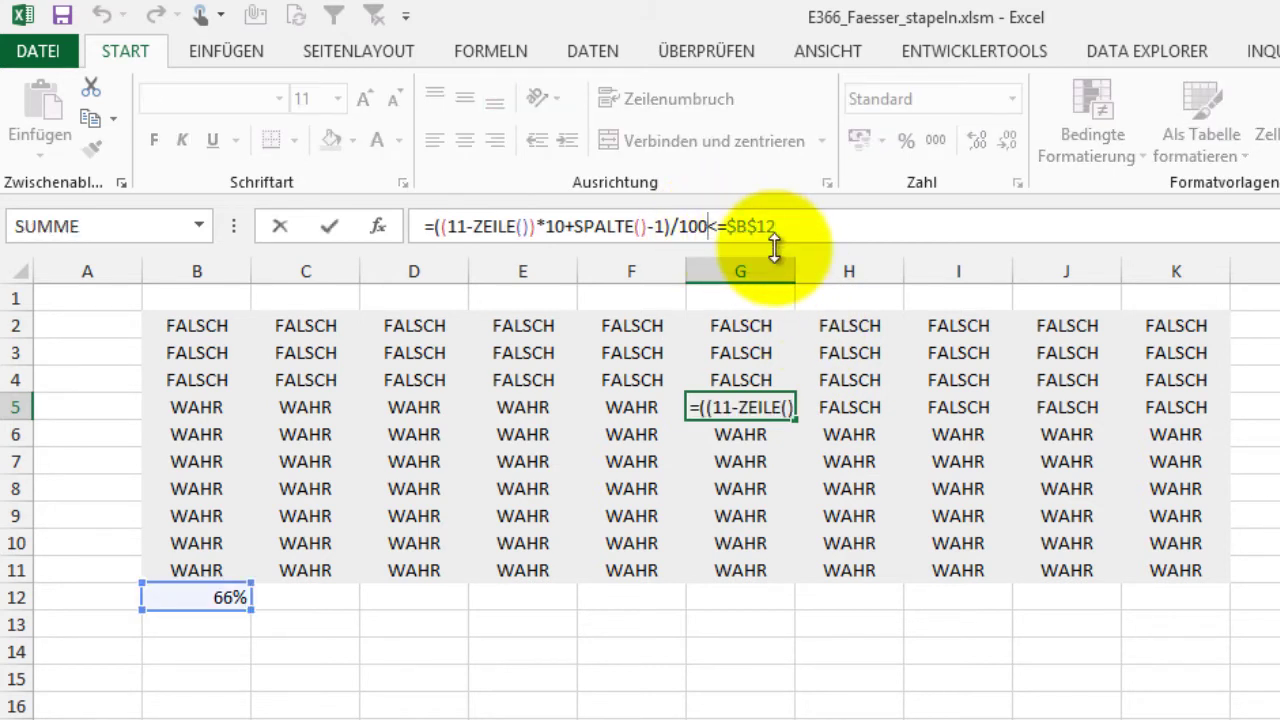
Step: Rewrite G5's formula to compare against $B$12*100 instead of dividing by 100, and copy it
key("BackSpace")
key("BackSpace")
key("BackSpace")
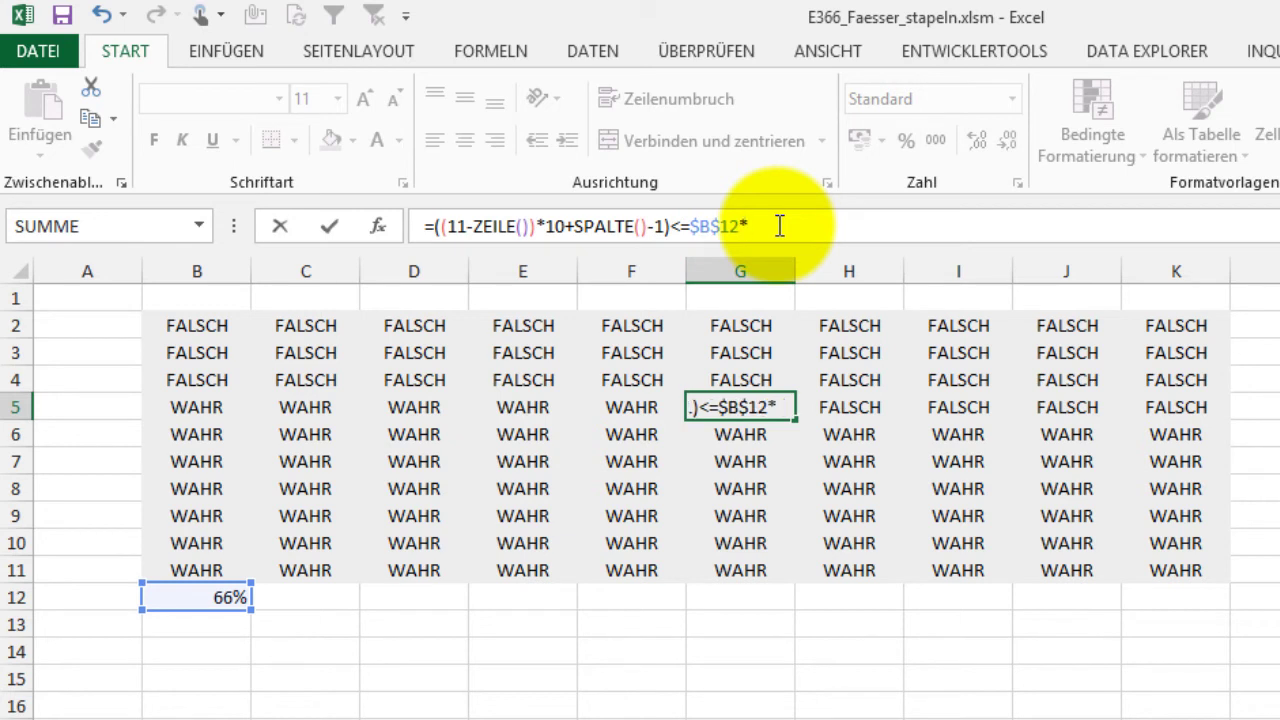
type("100")
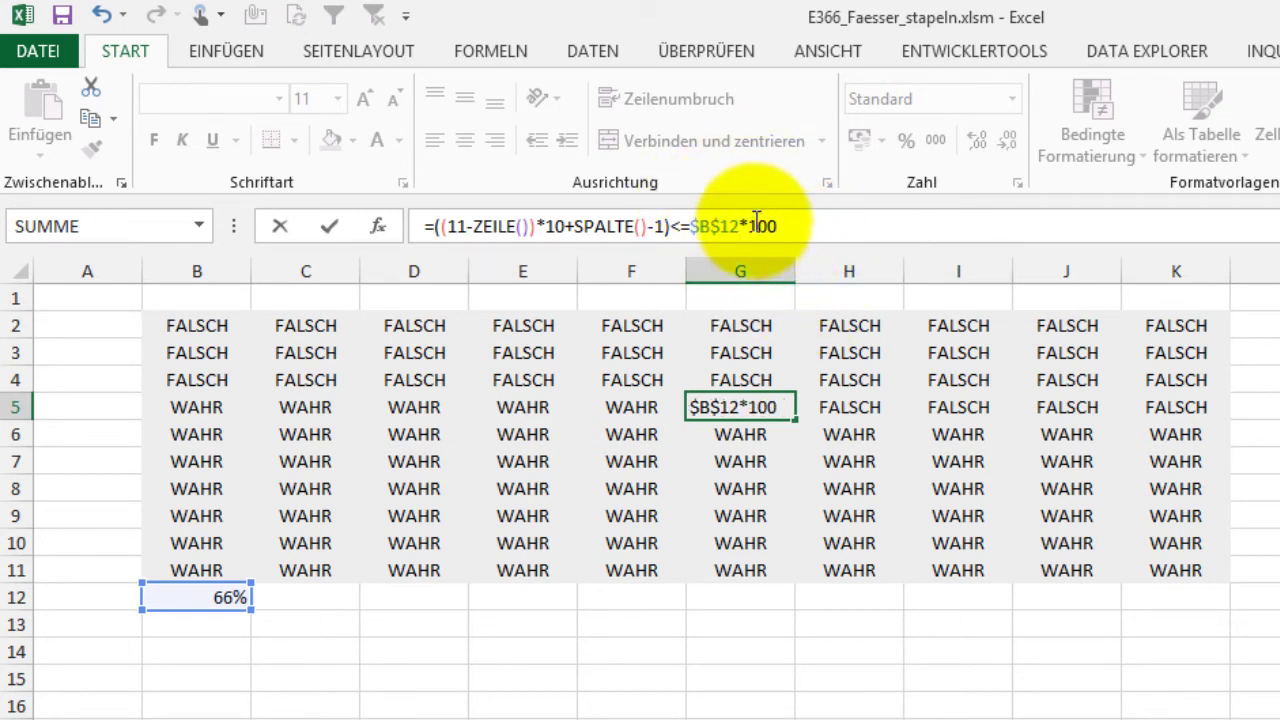
left_click_drag(757, 226, 424, 226)
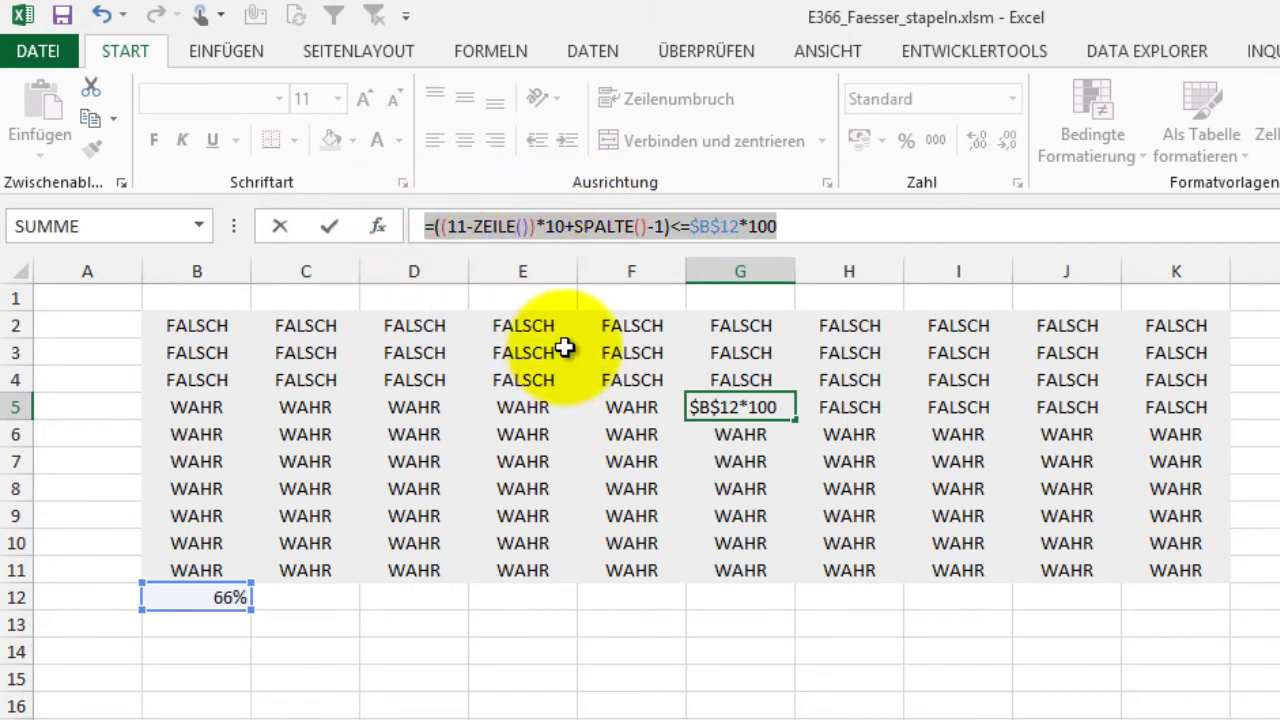
type("=((11-ZEILE())*10+SPALTE()-1)/100<=$B$12")
Step: Clear the WAHR/FALSCH formulas from B2:K11
key("ctrl+Return")
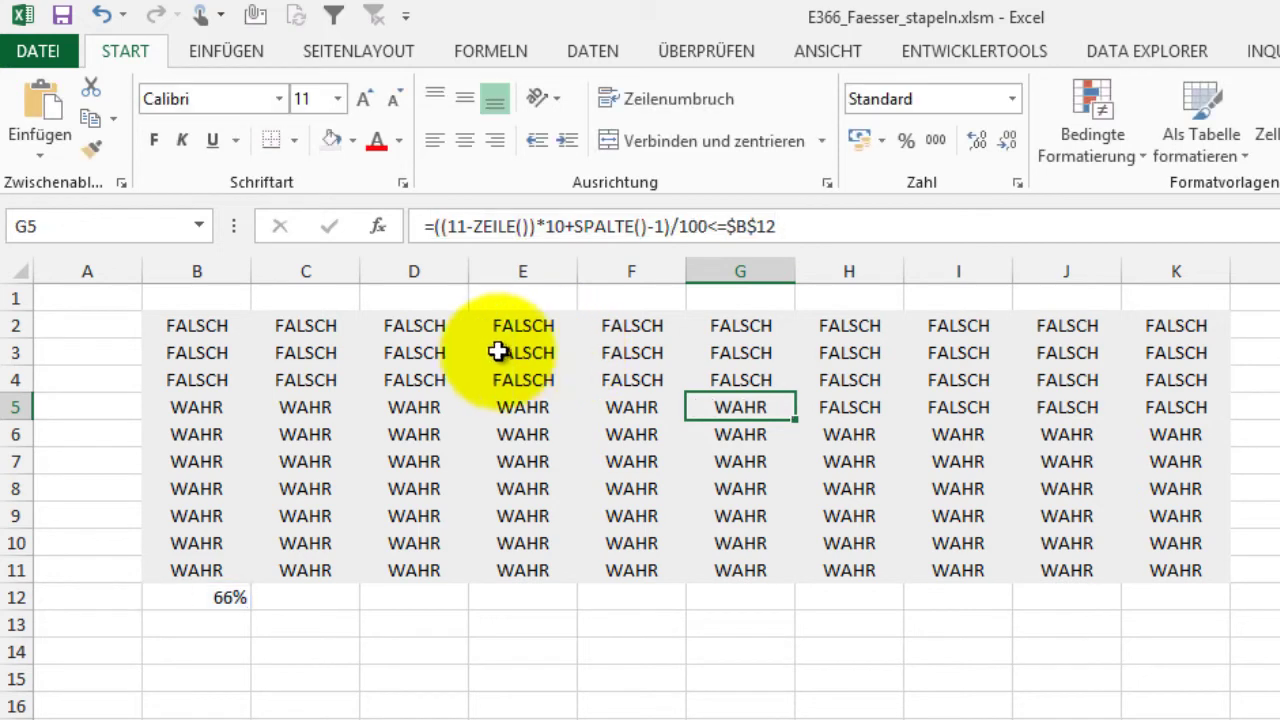
left_click_drag(187, 327, 1157, 562)
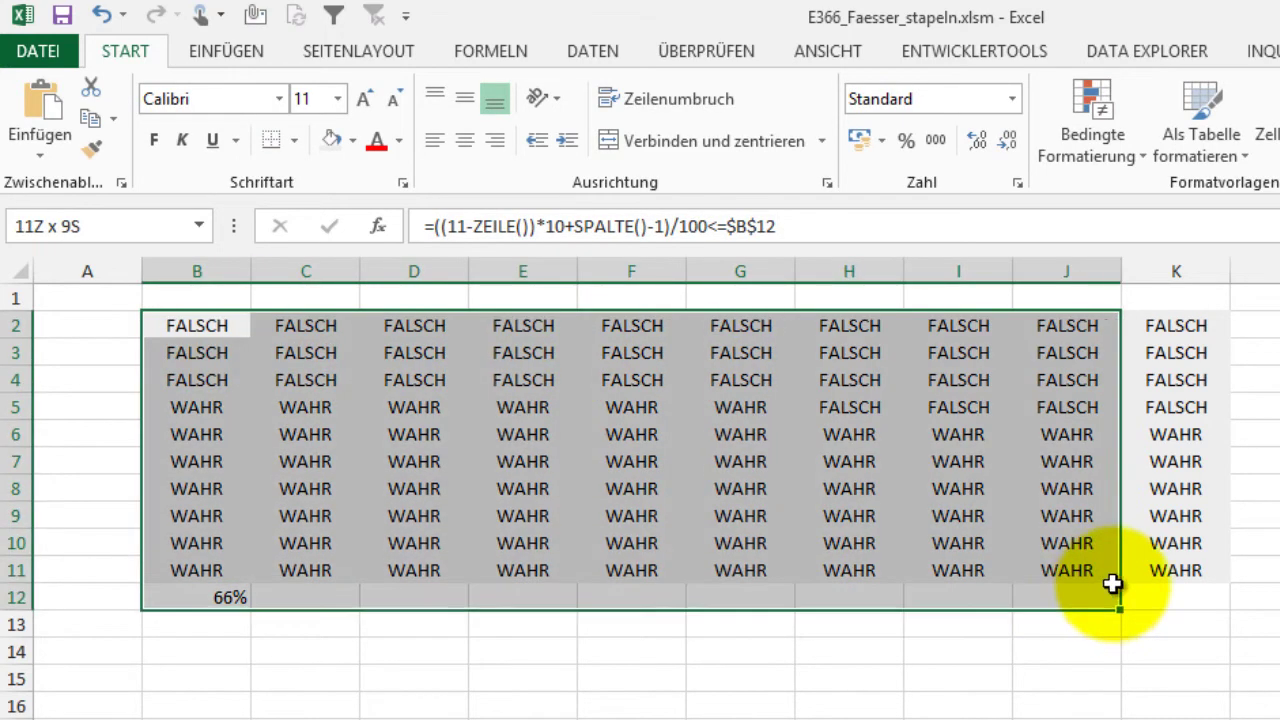
key("Delete")
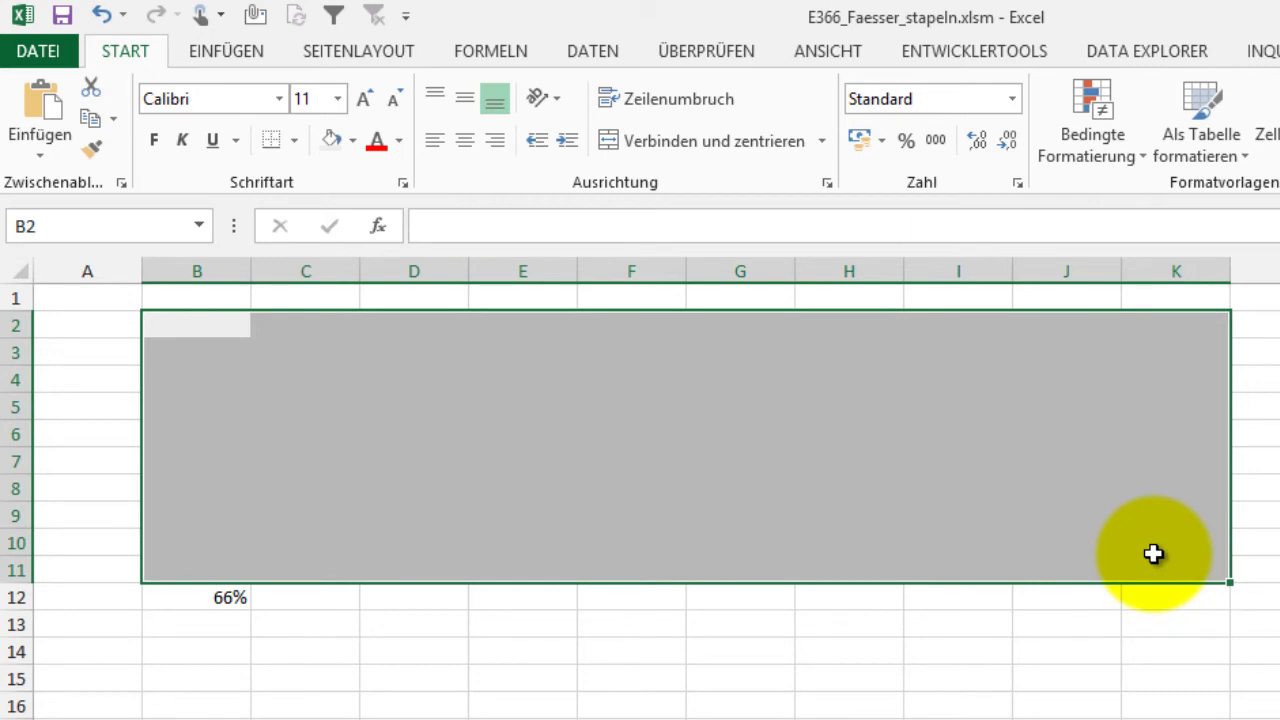
Step: Create a formula rule =((11-ZEILE())*10+SPALTE()-1)<=$B$12*100 with a light green fill
left_click(1110, 143)
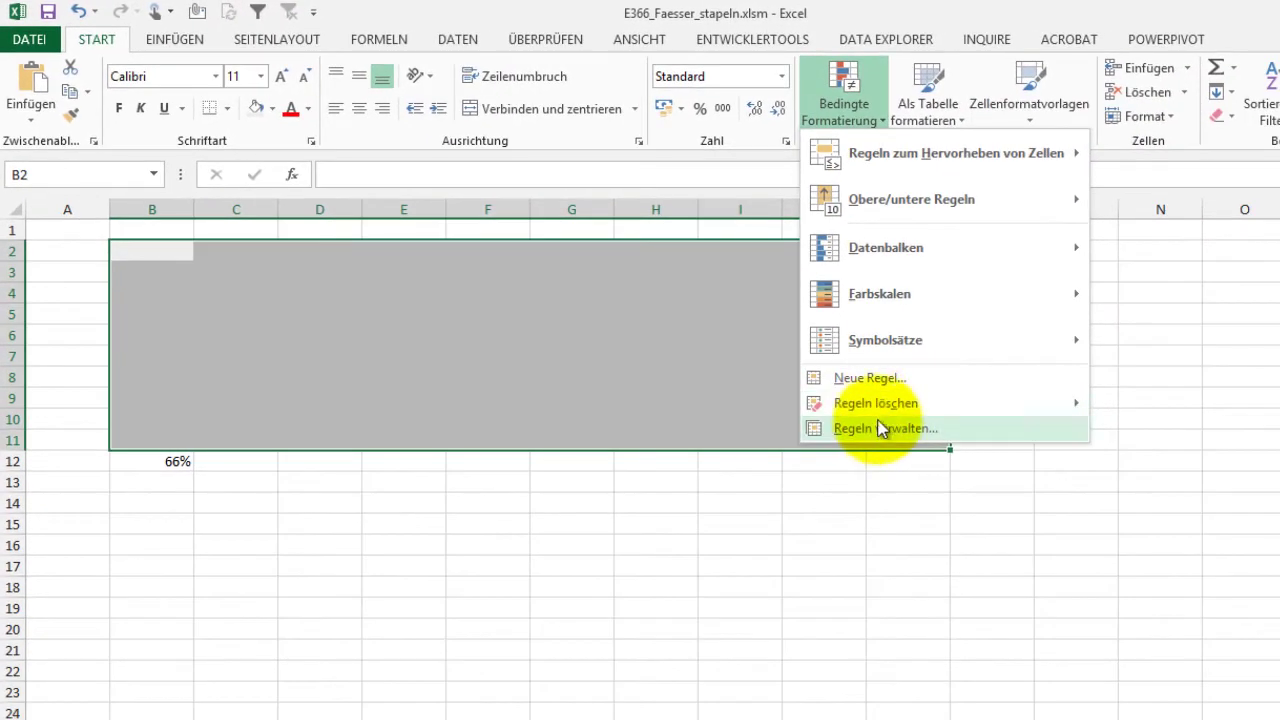
left_click(879, 386)
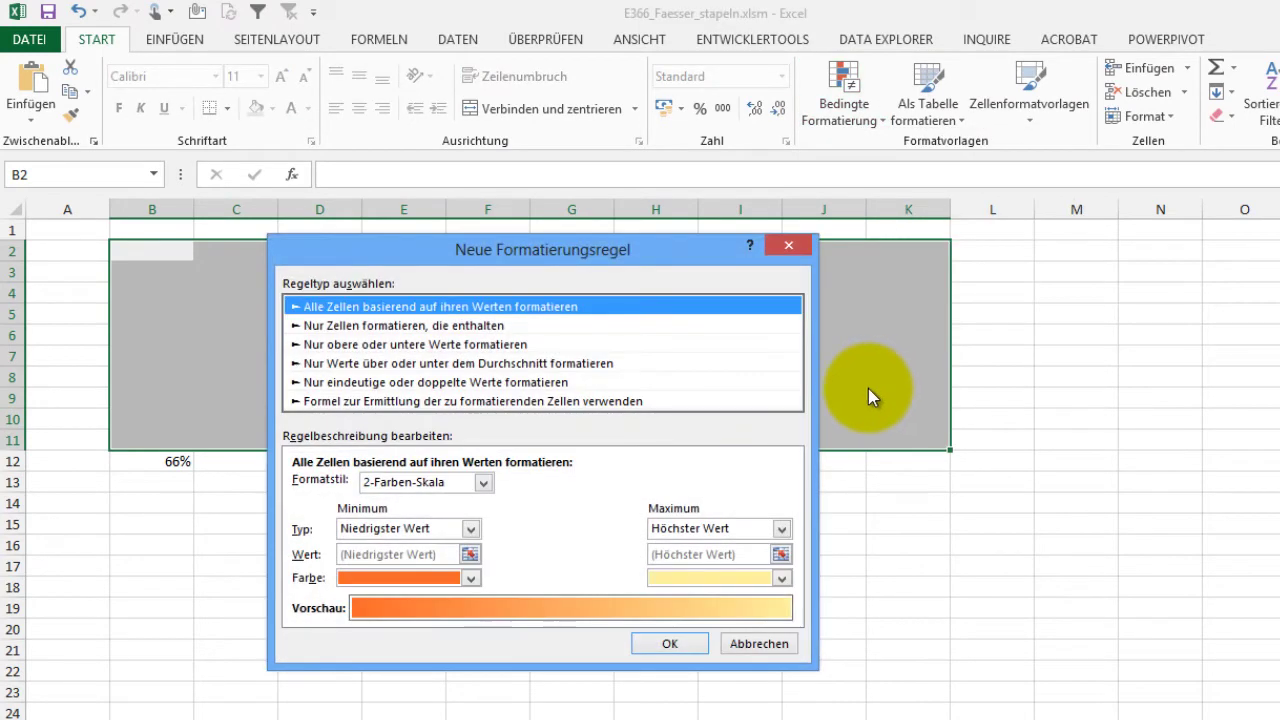
left_click(478, 402)
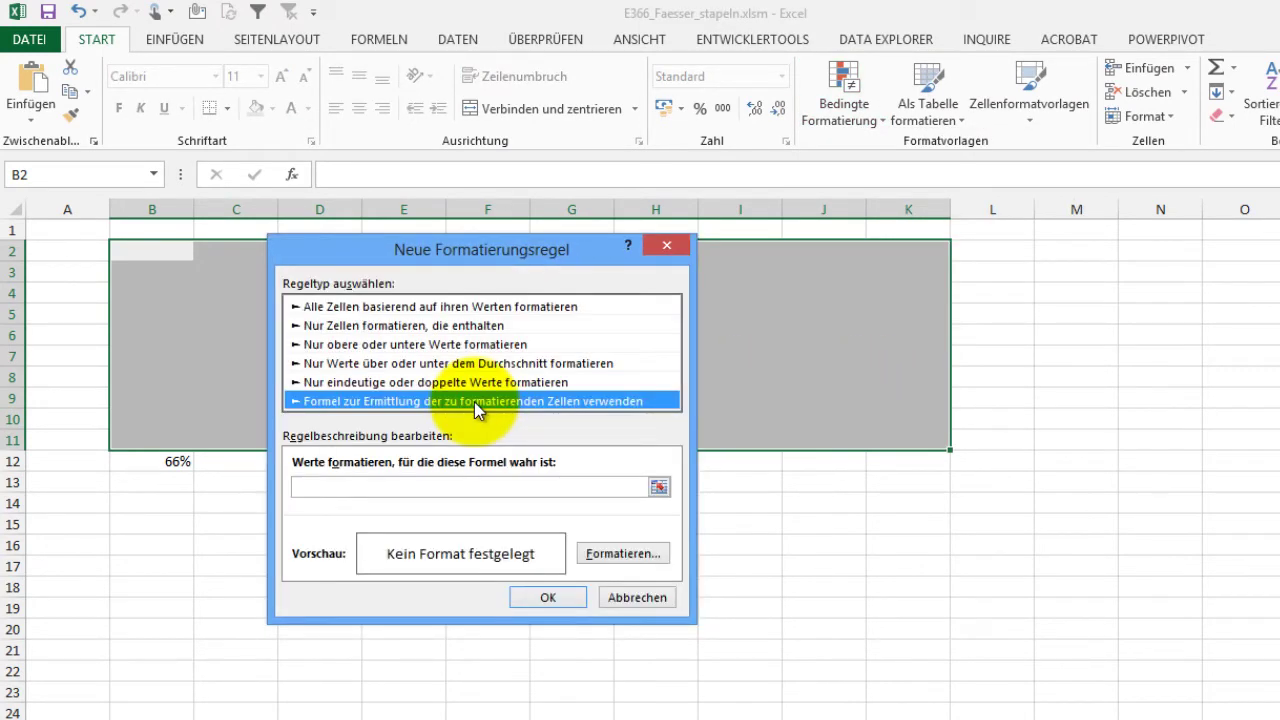
left_click(412, 486)
type("=((11-ZEILE())*10+SPALTE()-1)<=$B$12*100")
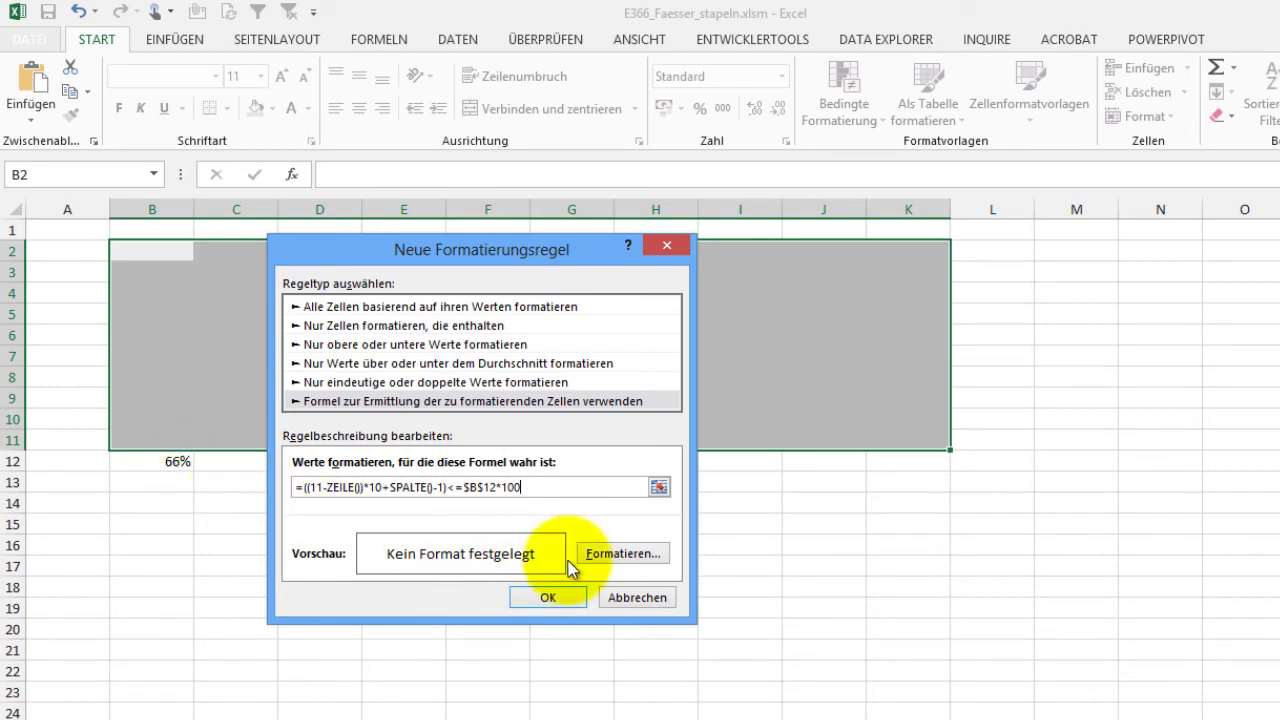
left_click(625, 555)
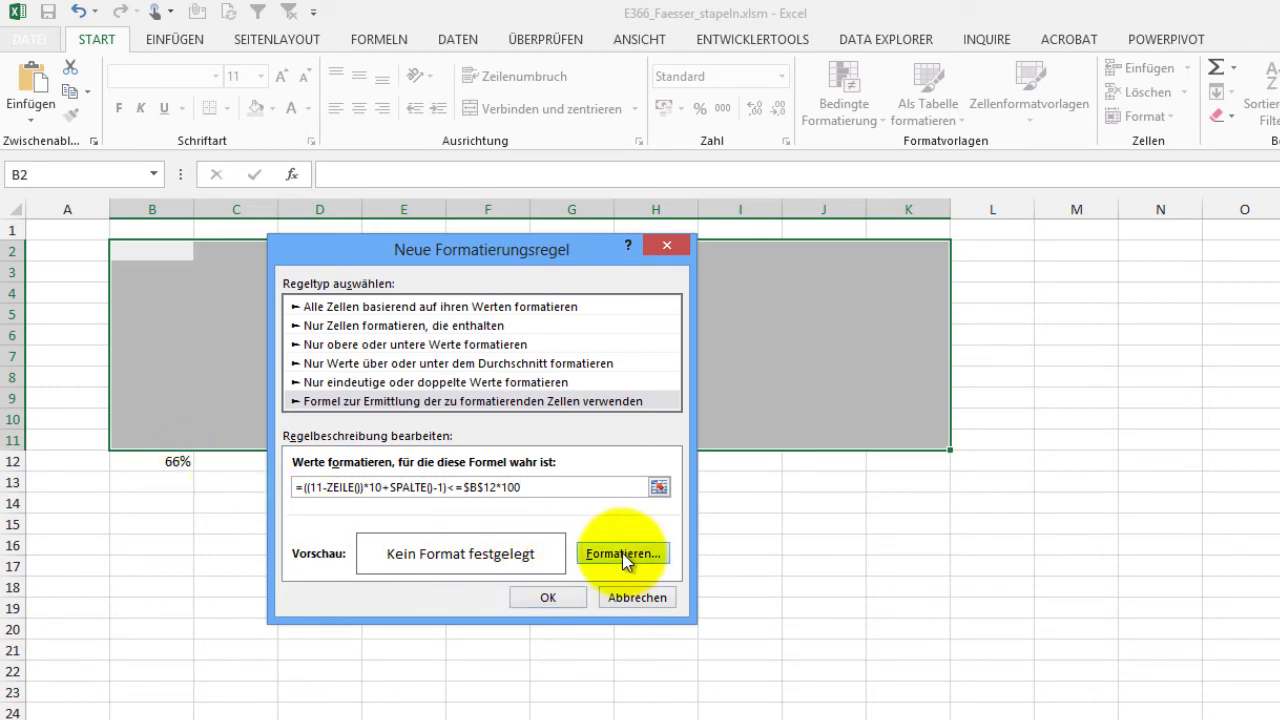
left_click(478, 200)
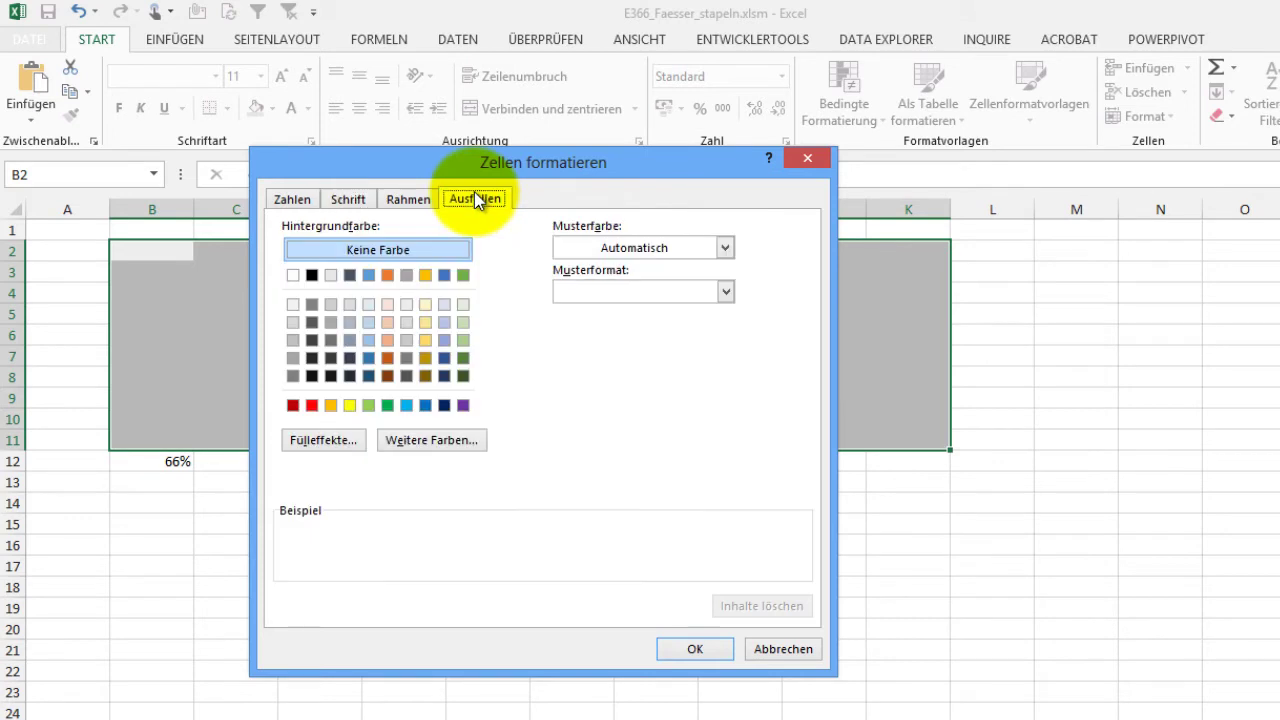
left_click(465, 340)
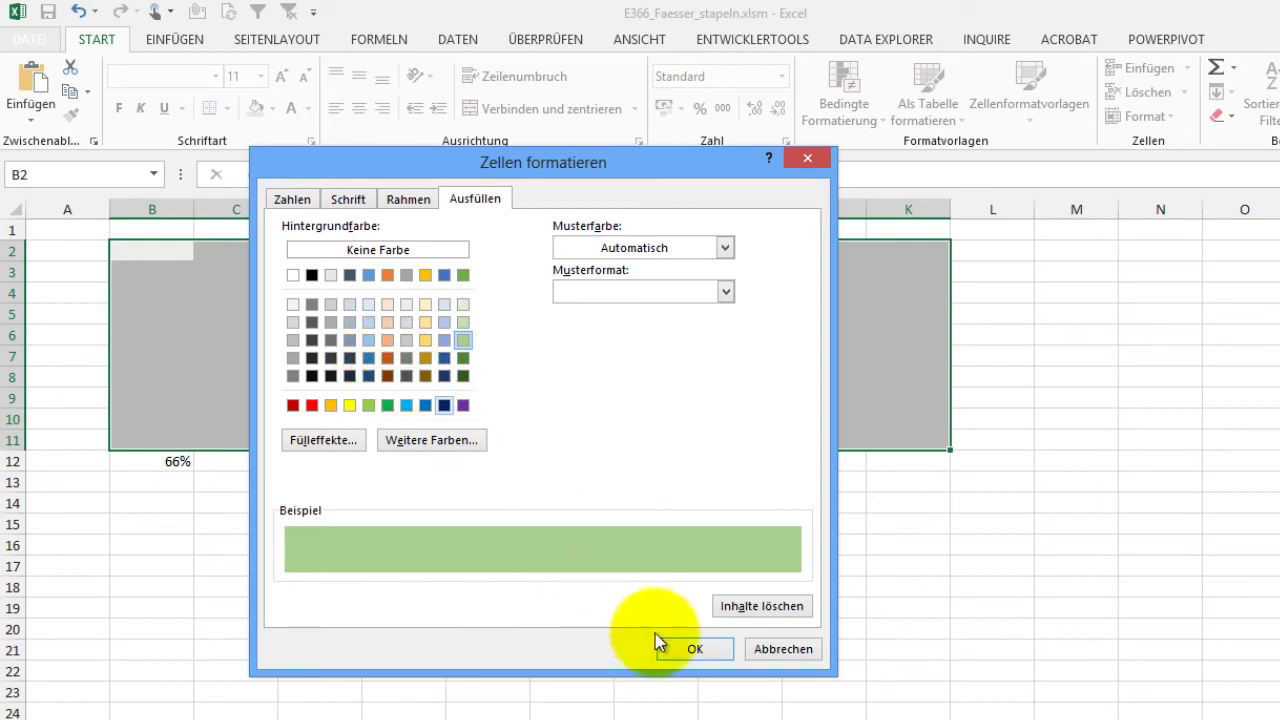
left_click(695, 650)
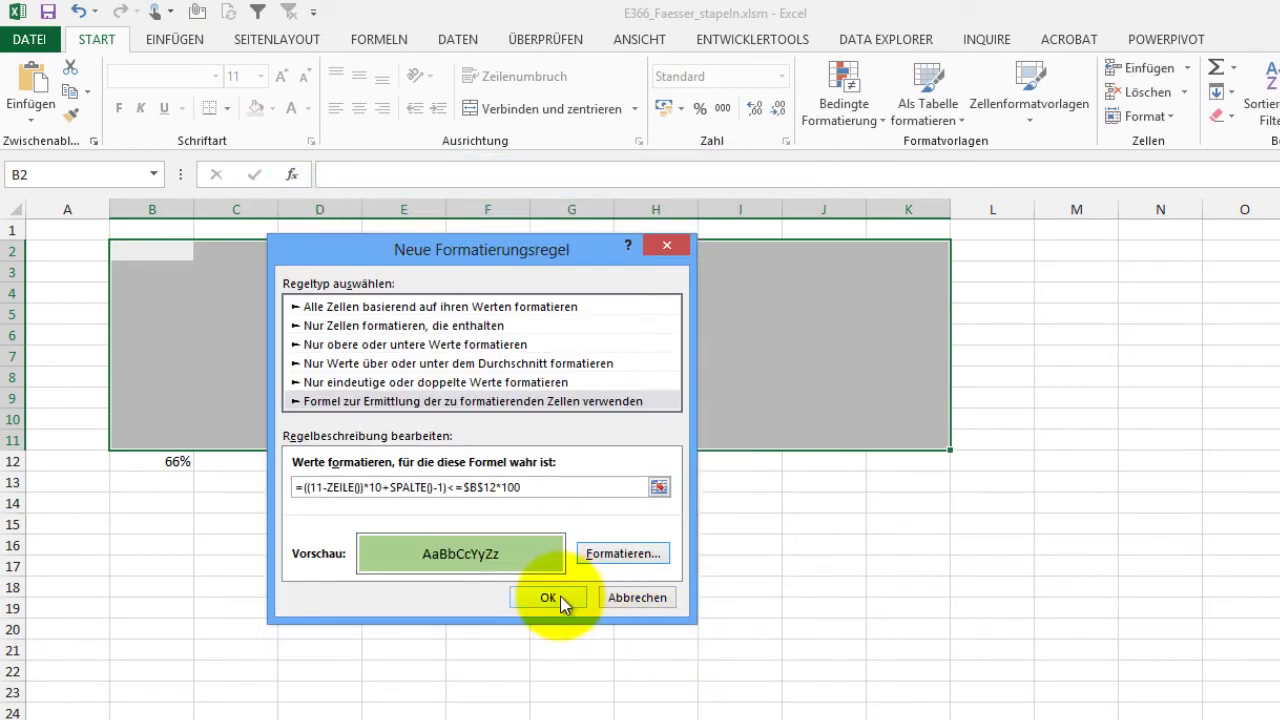
left_click(553, 597)
Step: Confirm the green rule and narrow columns B–K to 34 pixels
left_click(402, 487)
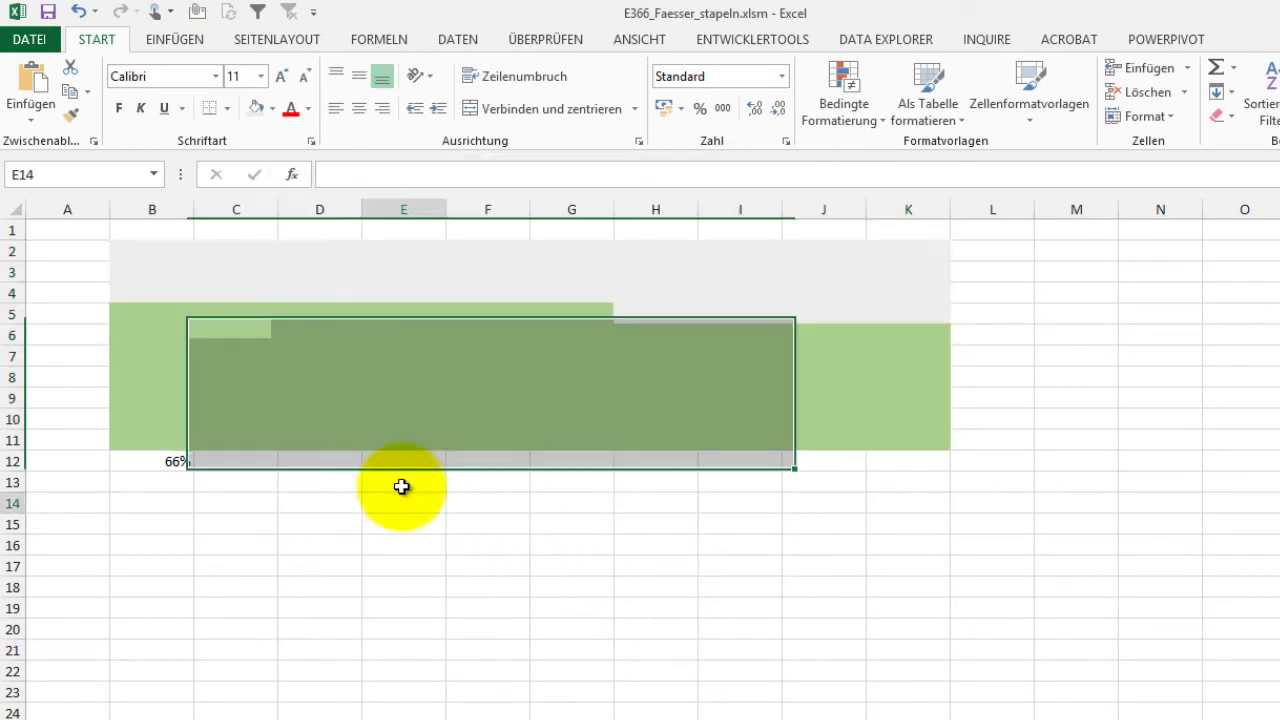
mouse_move(151, 209)
left_mouse_down()
mouse_move(621, 229)
mouse_move(908, 209)
left_mouse_up()
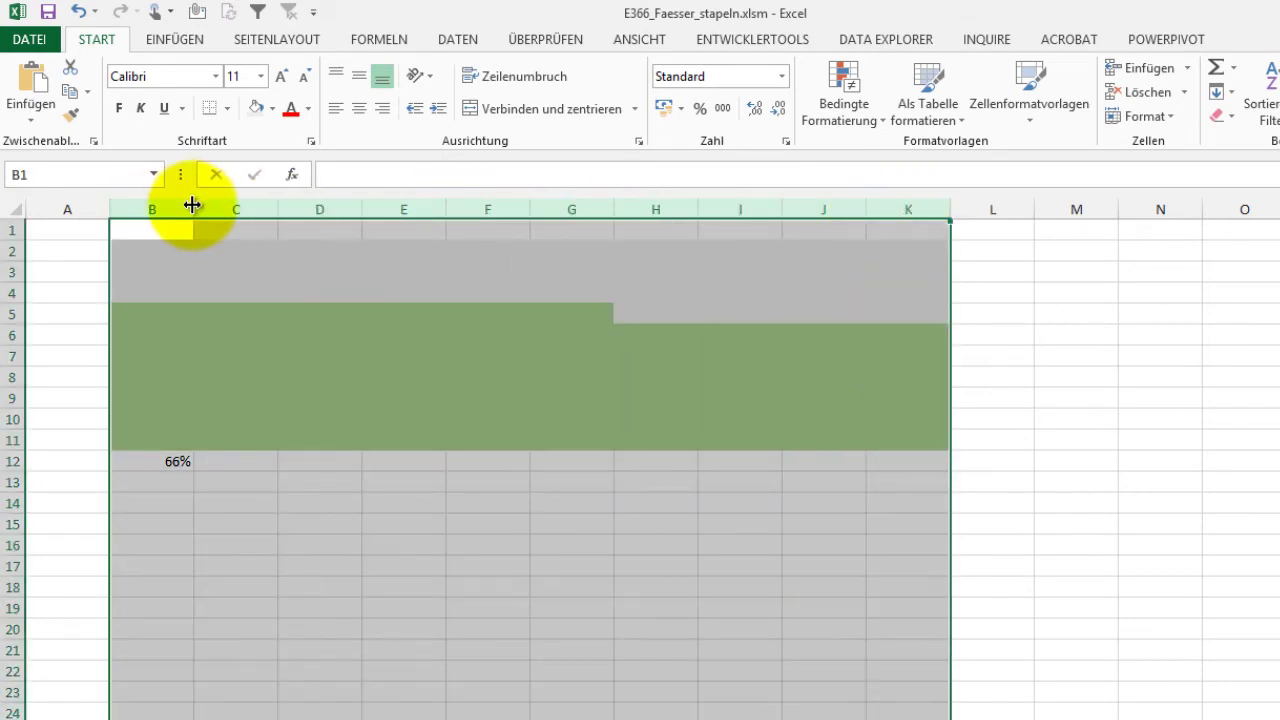
left_click_drag(192, 204, 146, 210)
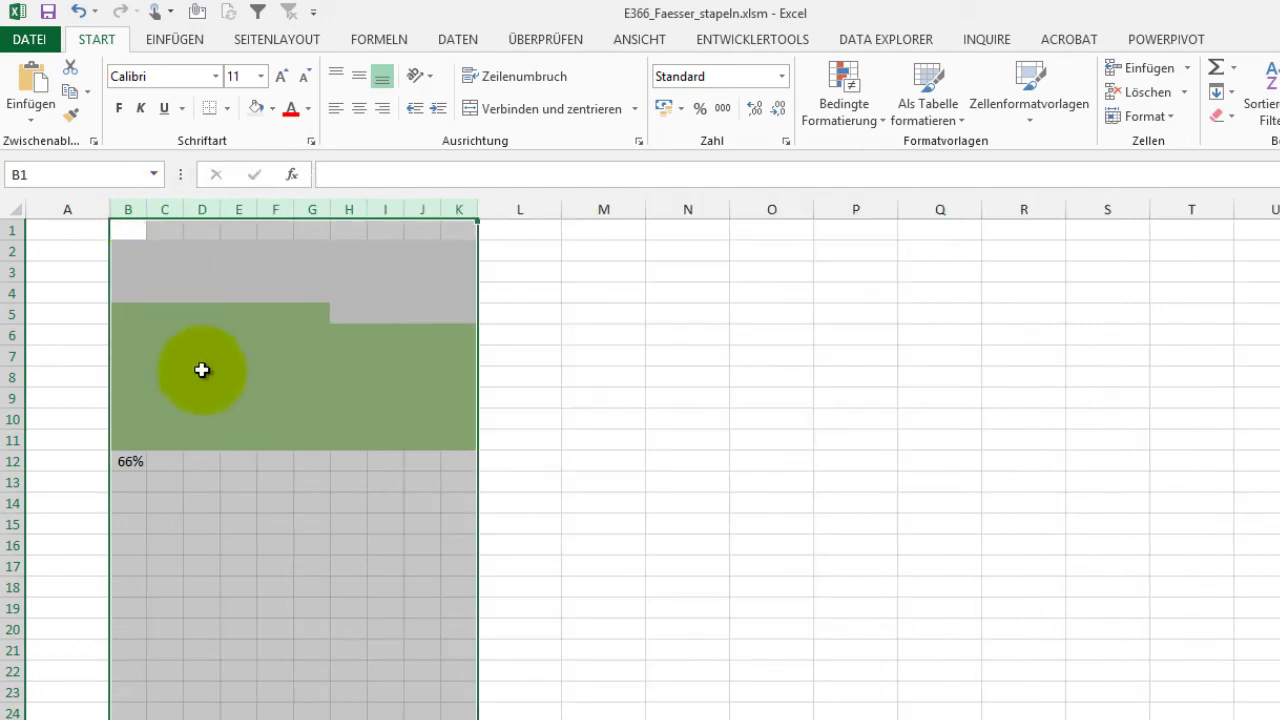
left_click(201, 524)
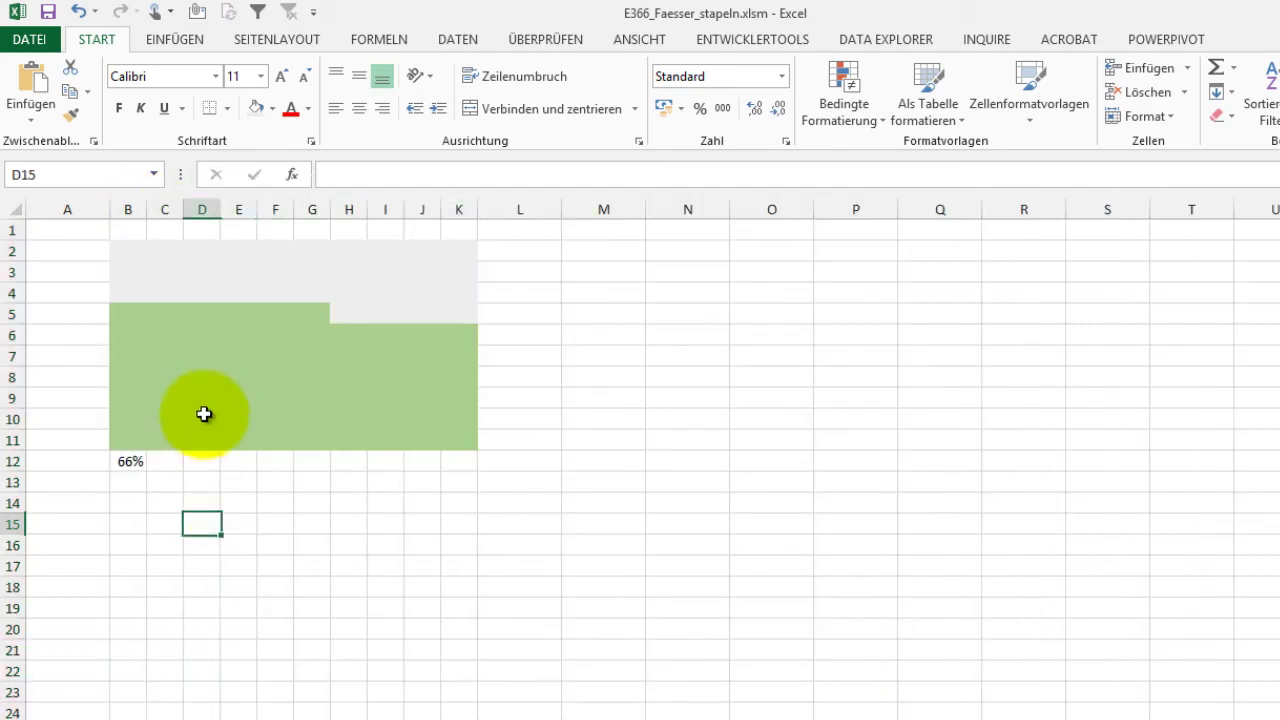
Step: Test the formatting by entering 10%, then 100%, then 90% in B12
left_click(129, 314)
left_click(130, 457)
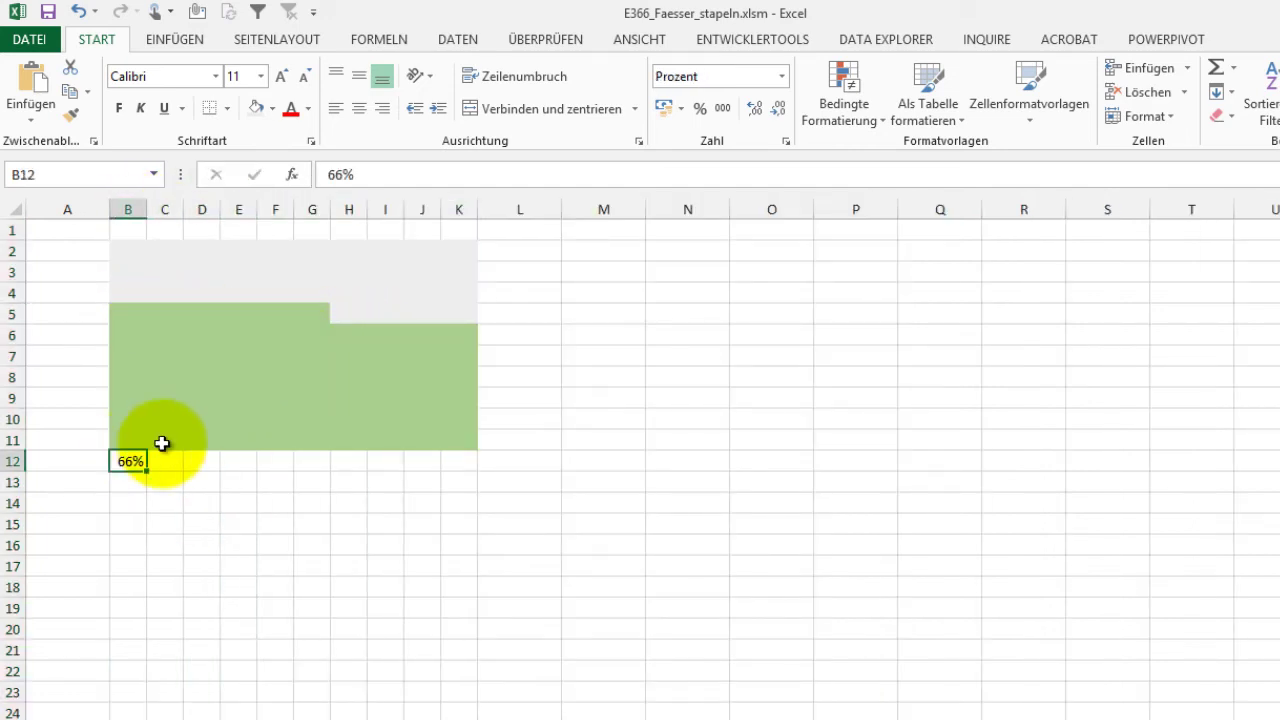
type("10")
key("Return")
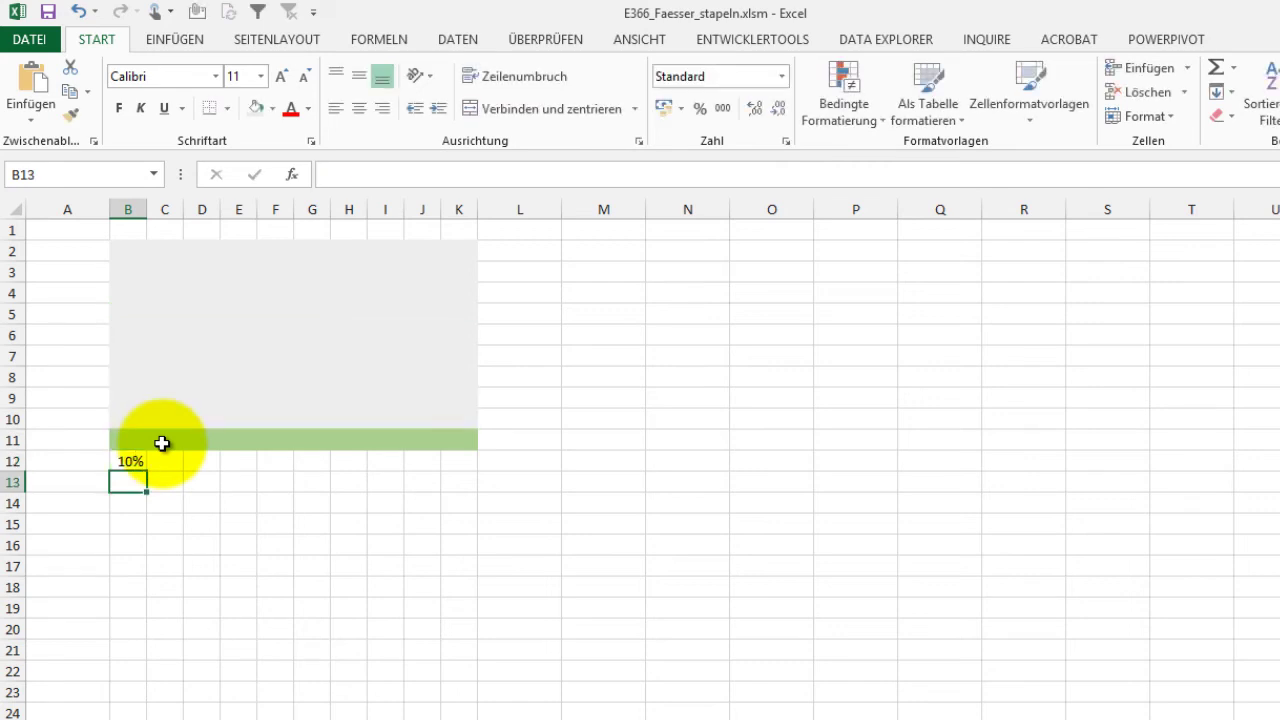
key("Up")
type("100")
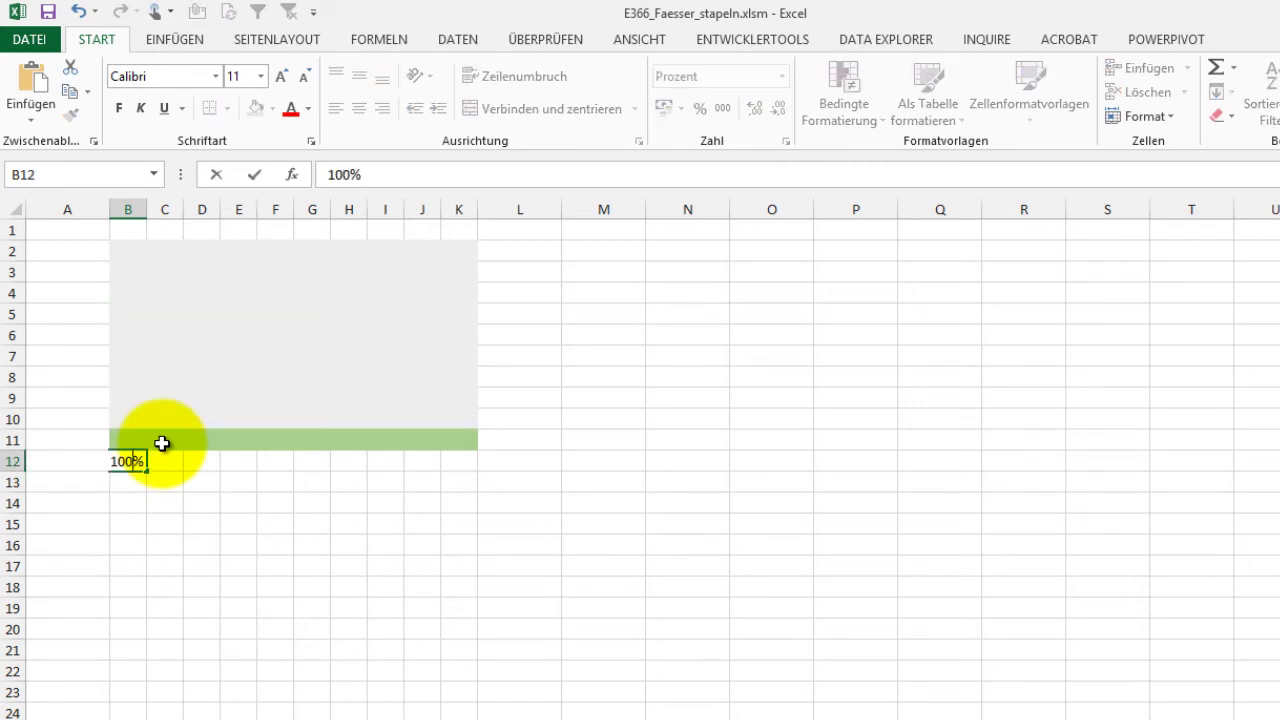
key("Return")
key("Up")
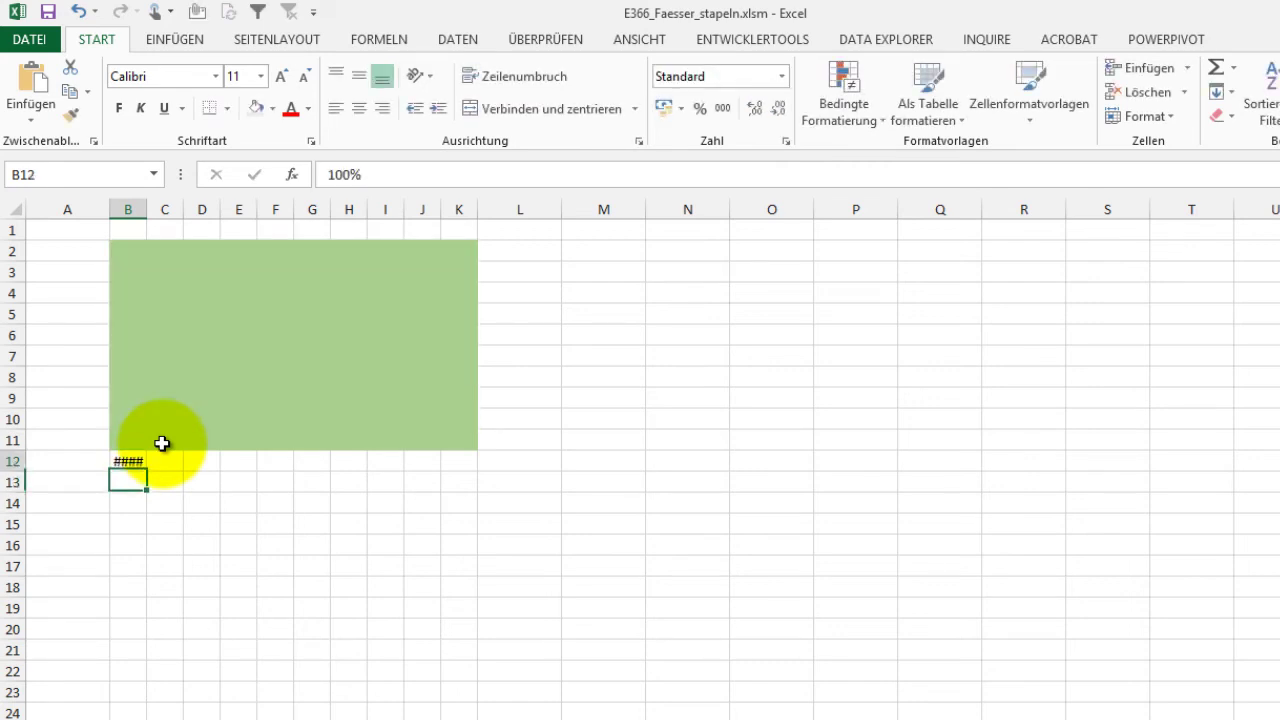
type("90")
key("Return")
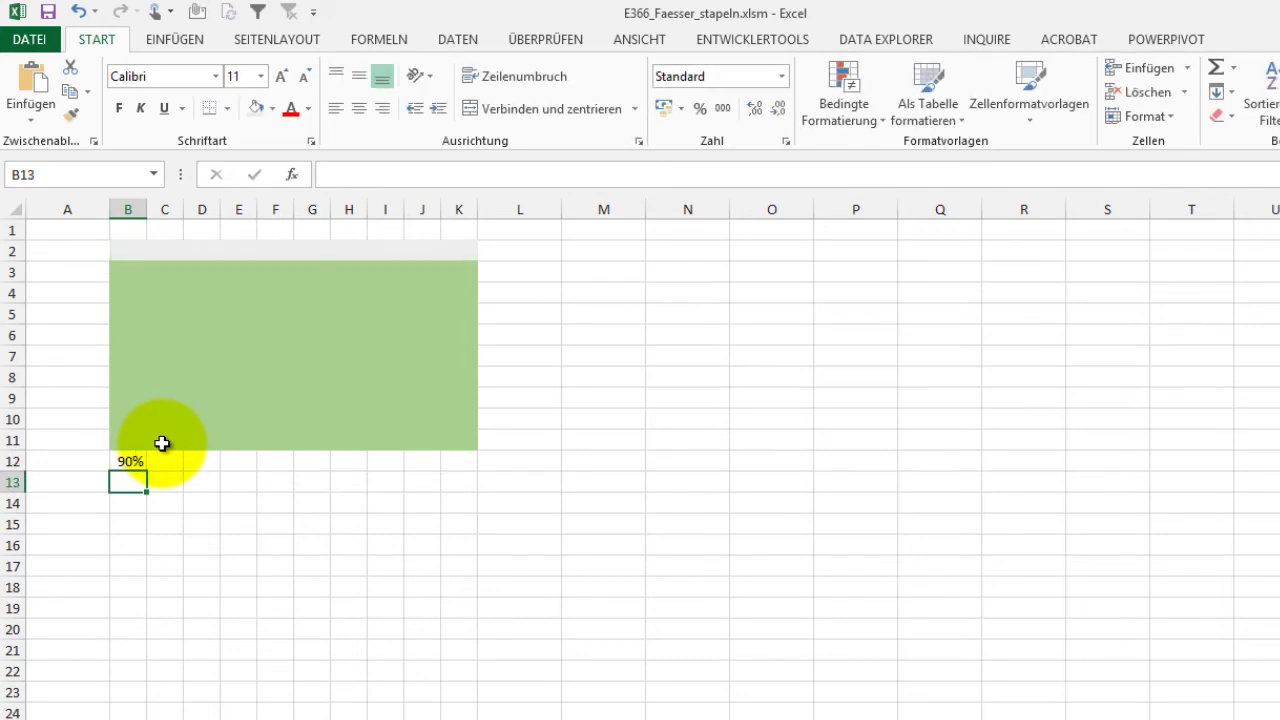
Step: Give every cell of B2:K11 grey borders
left_click_drag(126, 249, 474, 449)
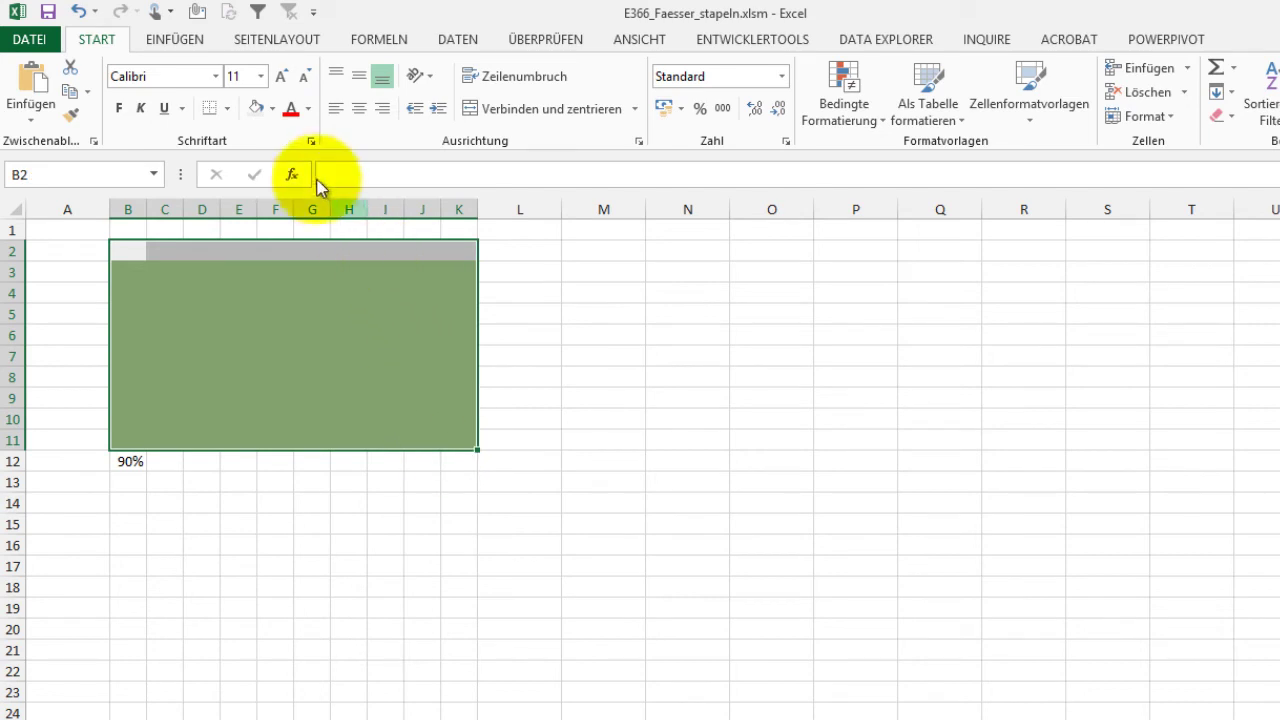
left_click(229, 110)
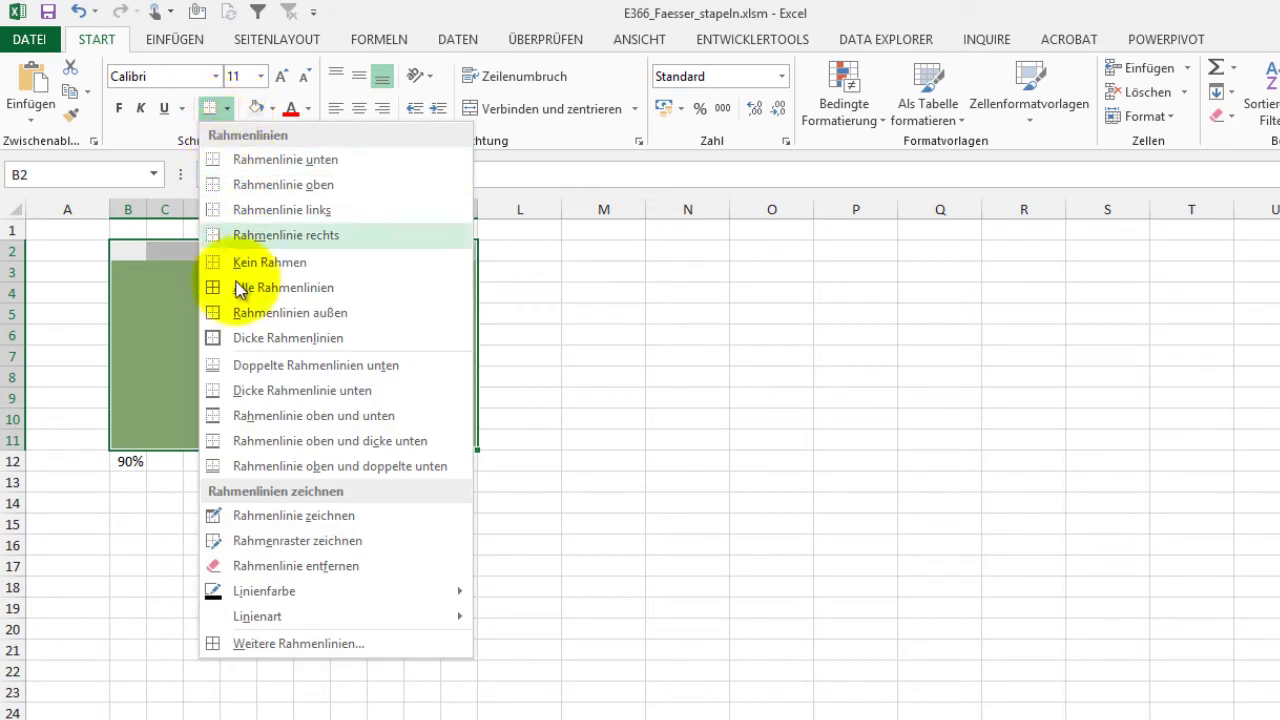
mouse_move(243, 594)
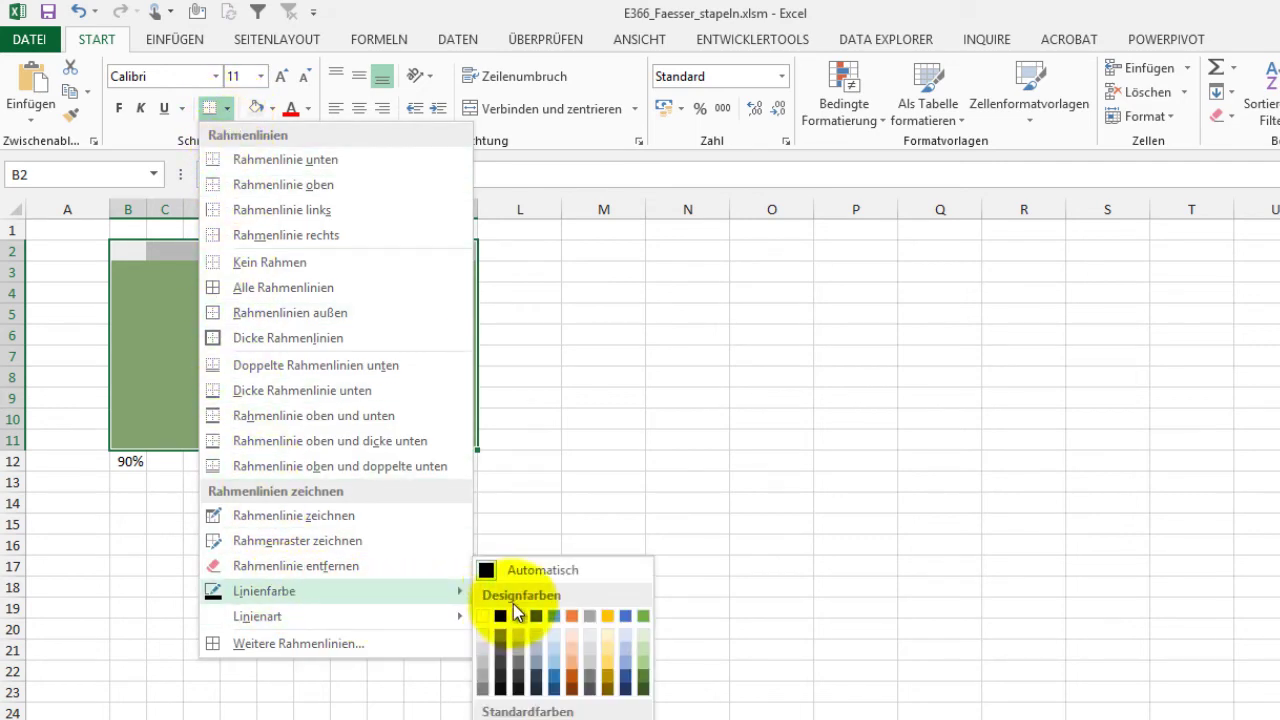
left_click(591, 617)
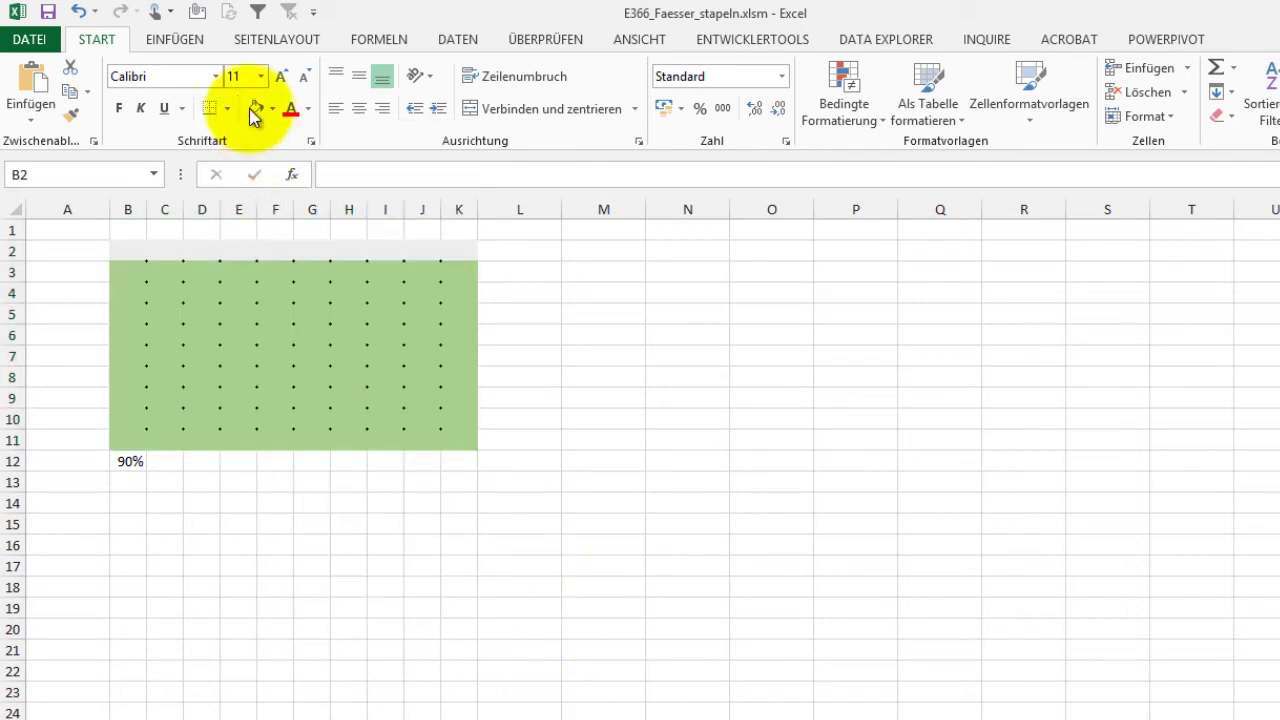
left_click(228, 108)
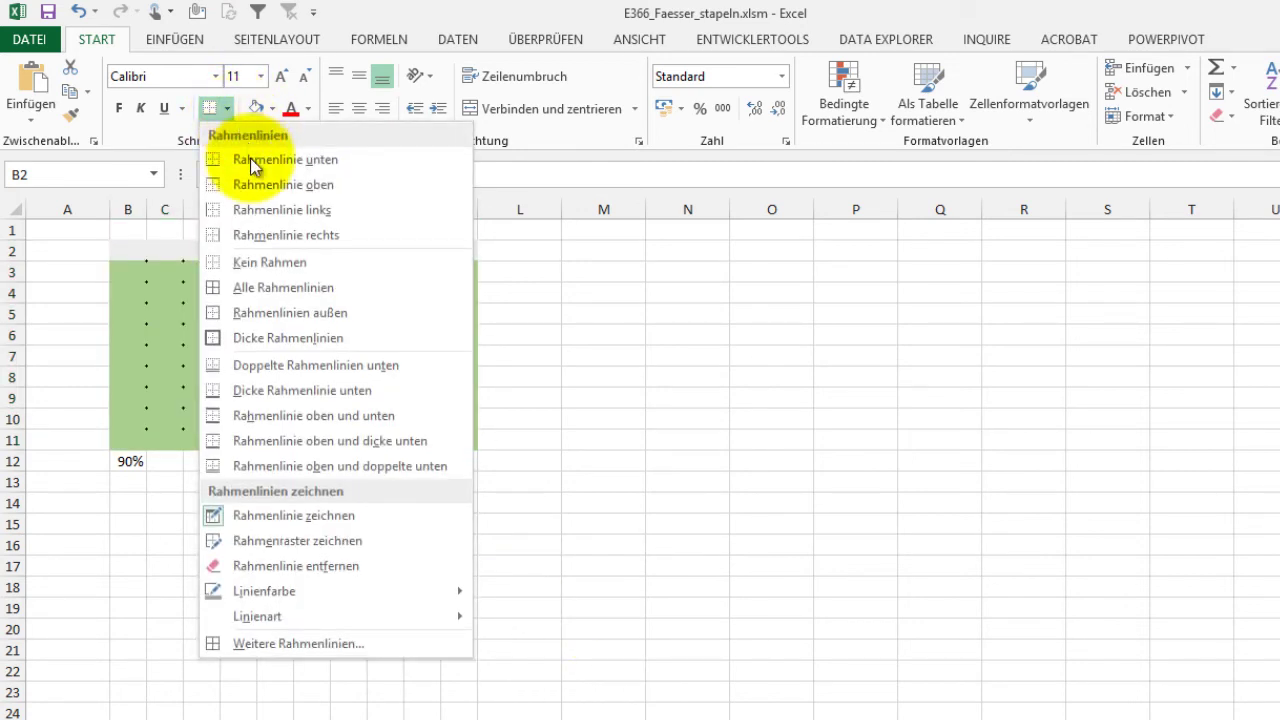
left_click(256, 288)
left_click(636, 374)
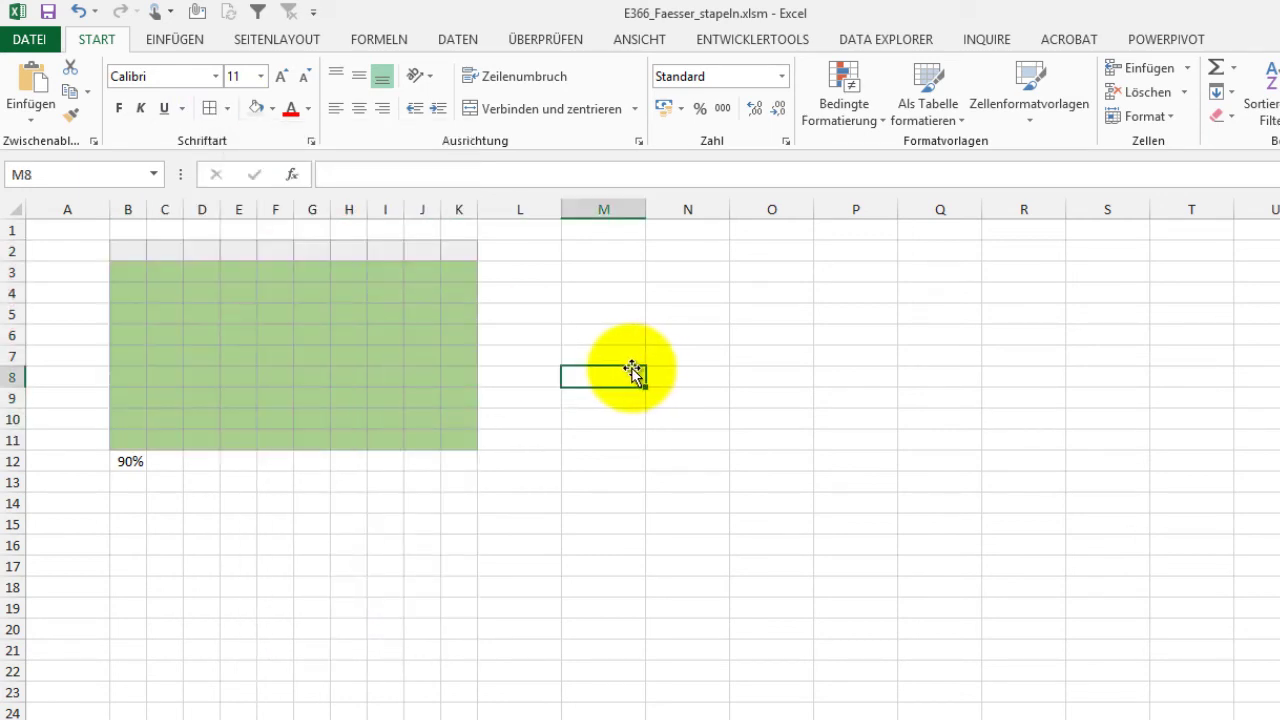
Step: Fill the B2:K11 block with grey
mouse_move(130, 251)
left_mouse_down()
mouse_move(456, 421)
mouse_move(457, 437)
left_mouse_up()
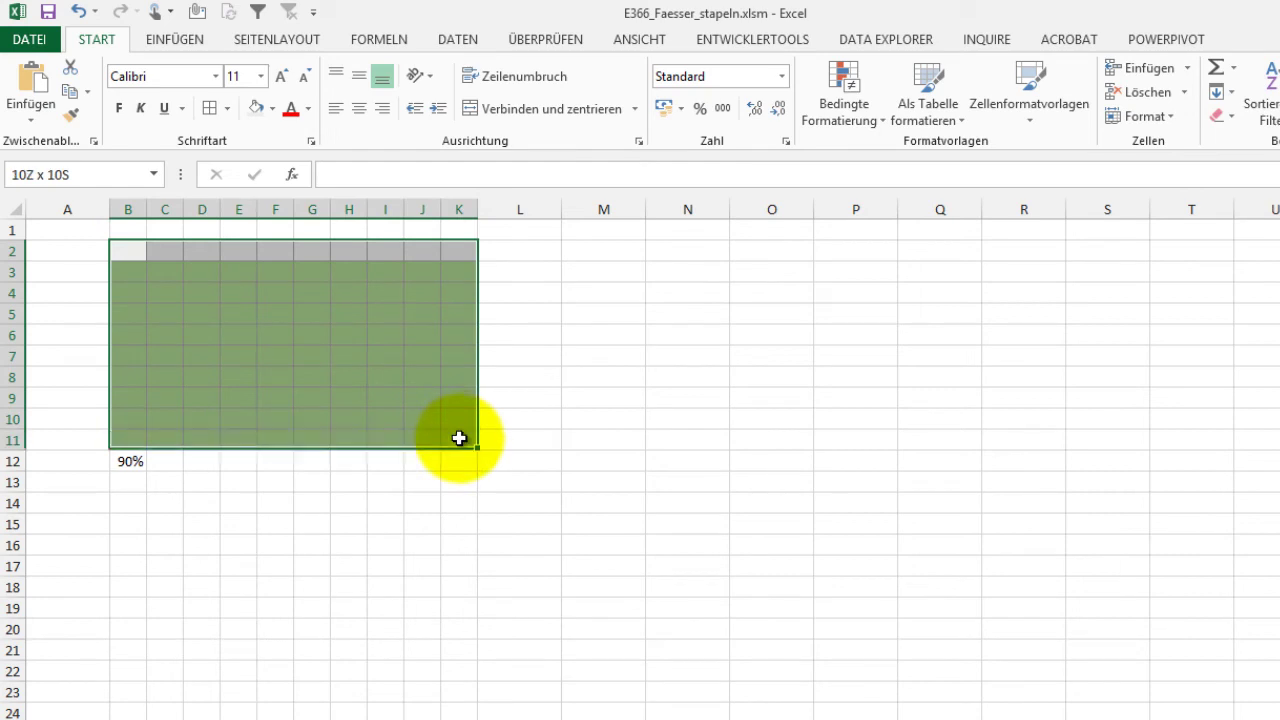
left_click(272, 108)
left_click(363, 163)
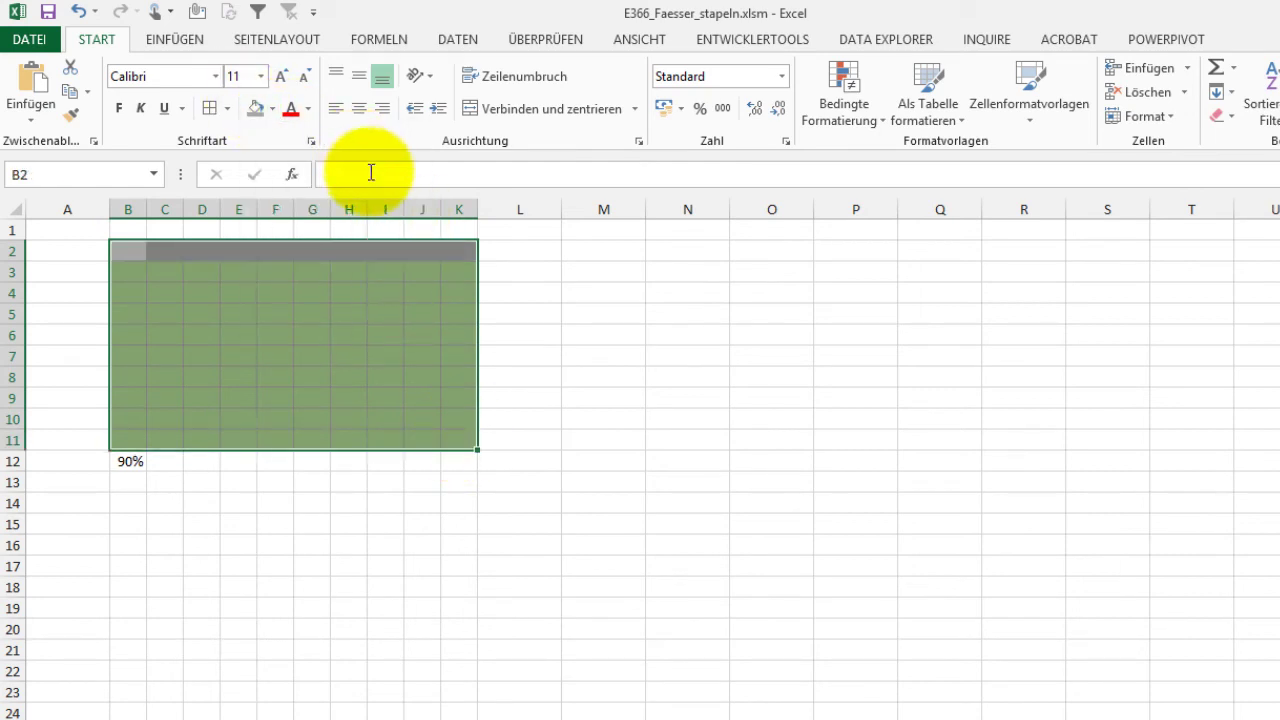
left_click(548, 335)
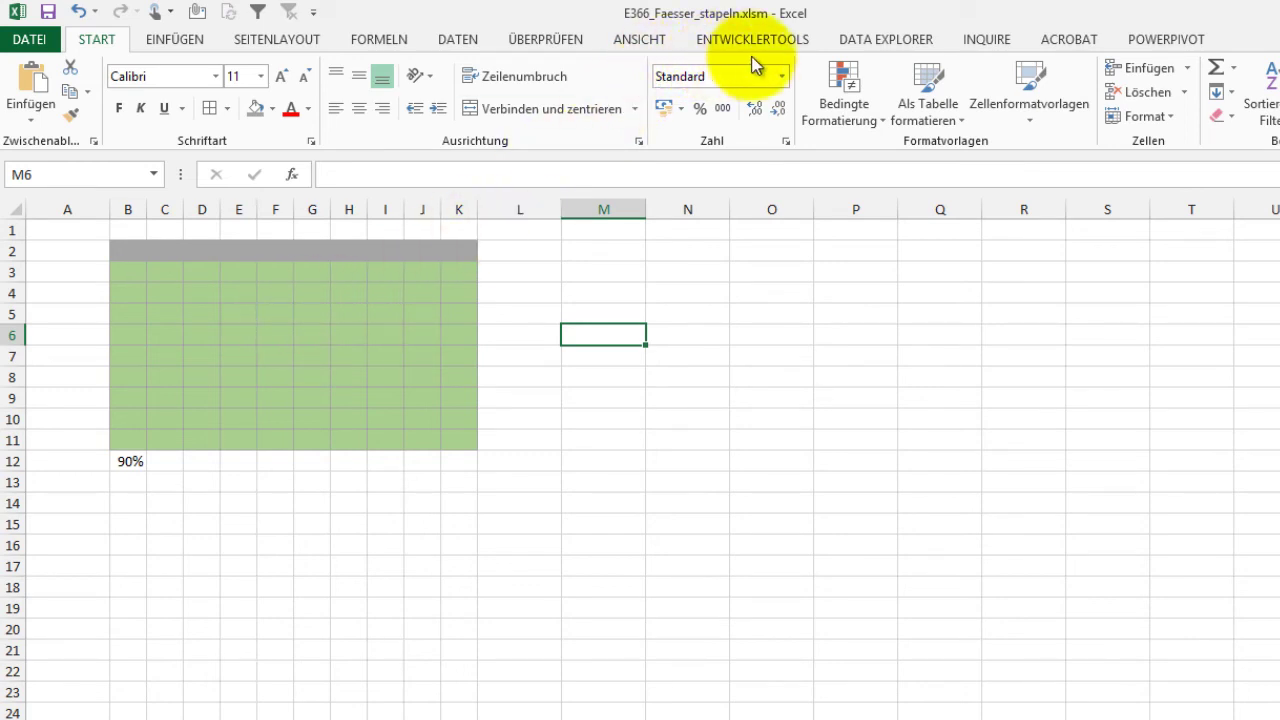
Step: Hide the sheet gridlines and commit 51% in B12
left_click(640, 39)
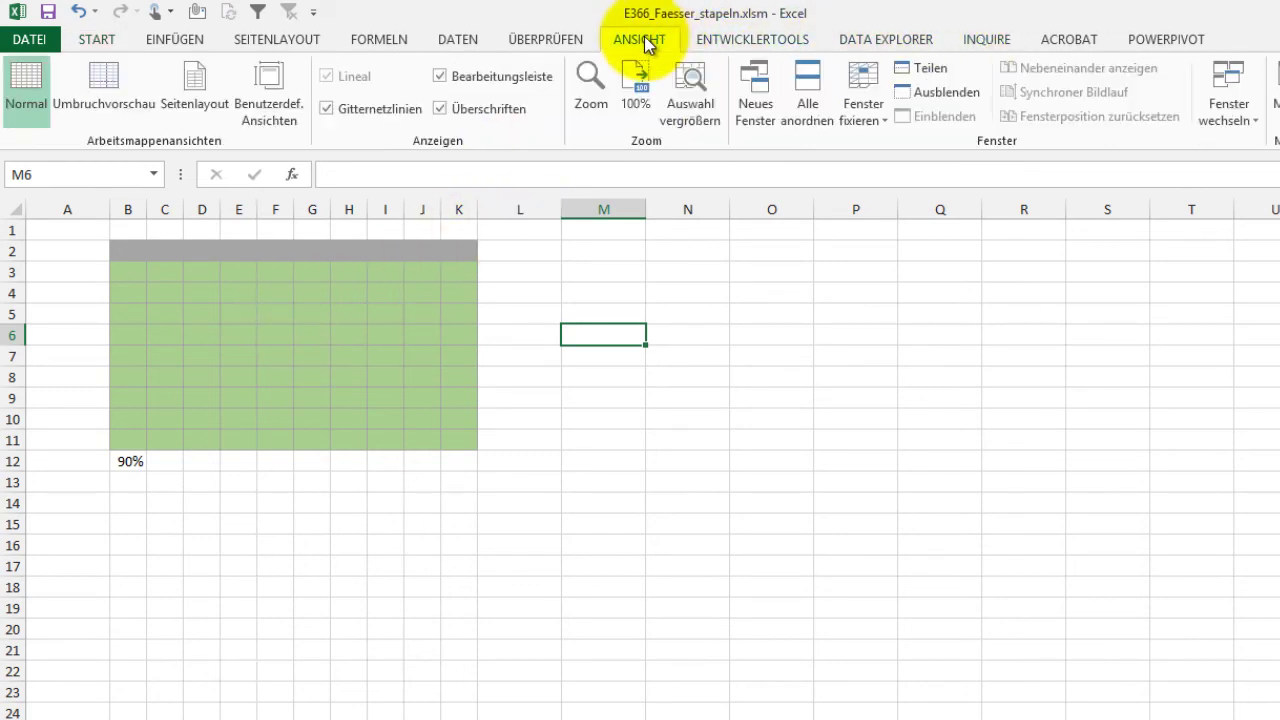
left_click(381, 110)
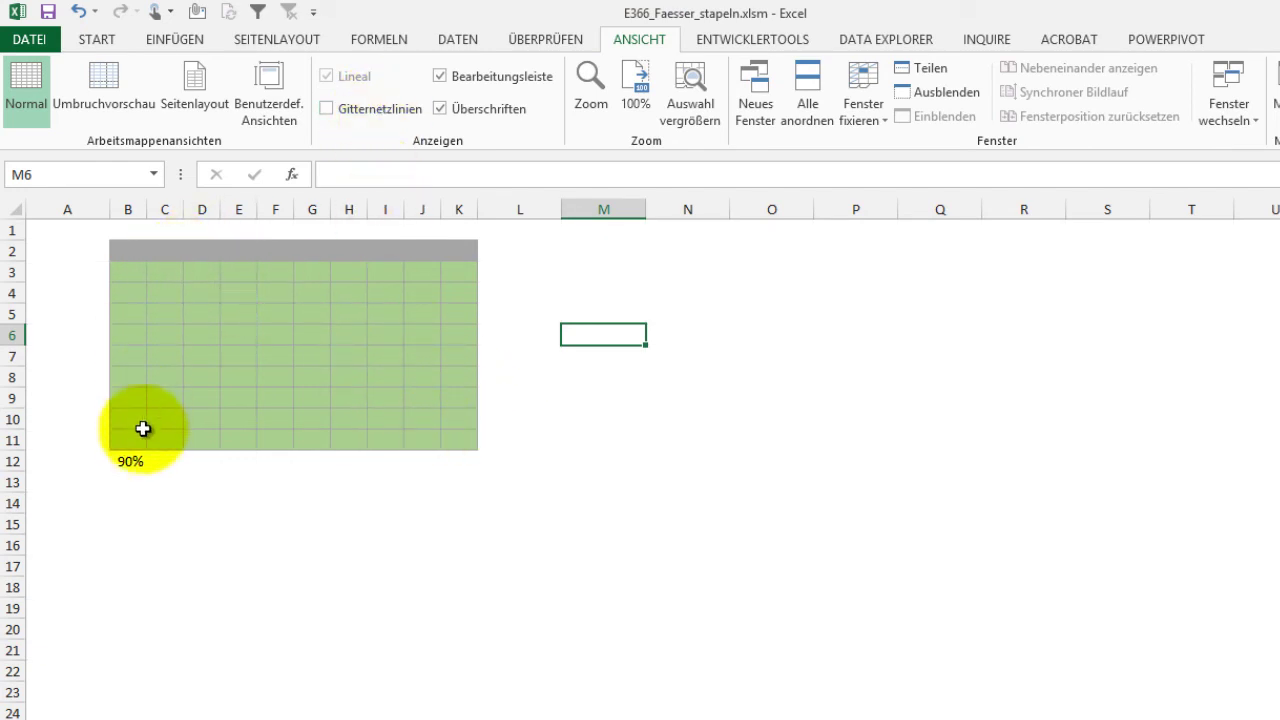
left_click(136, 460)
type("51")
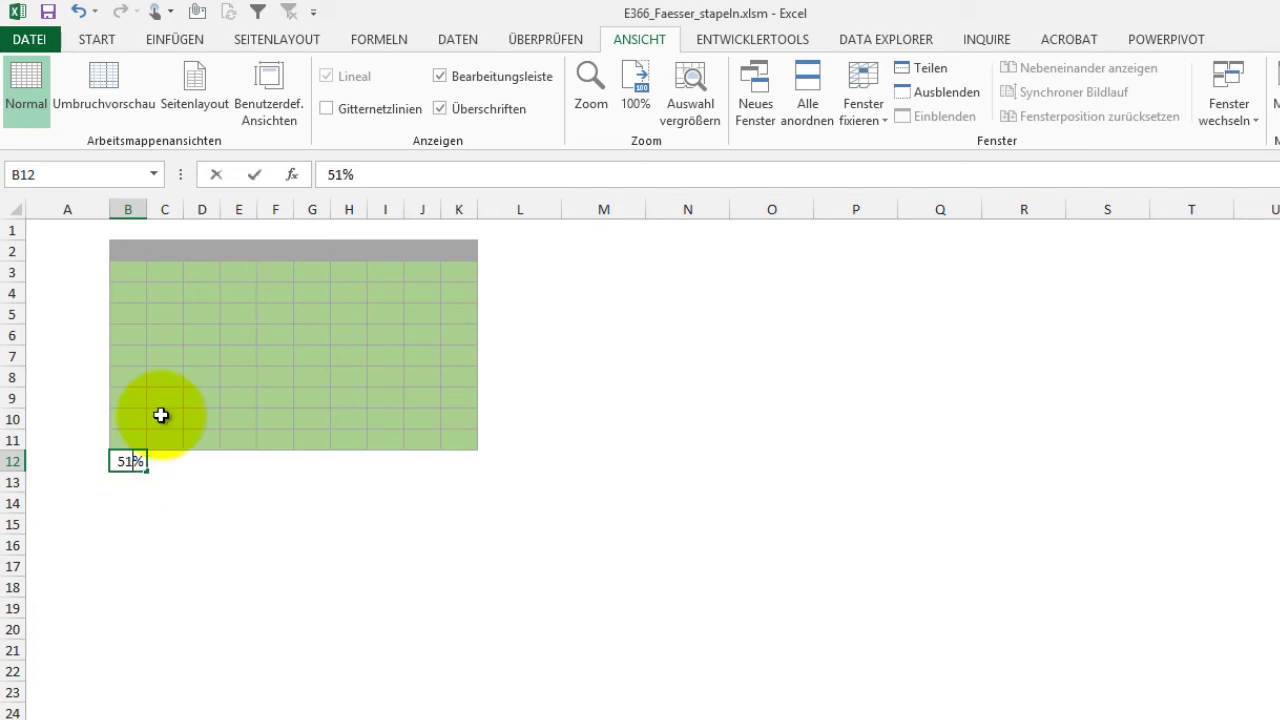
key("Return")
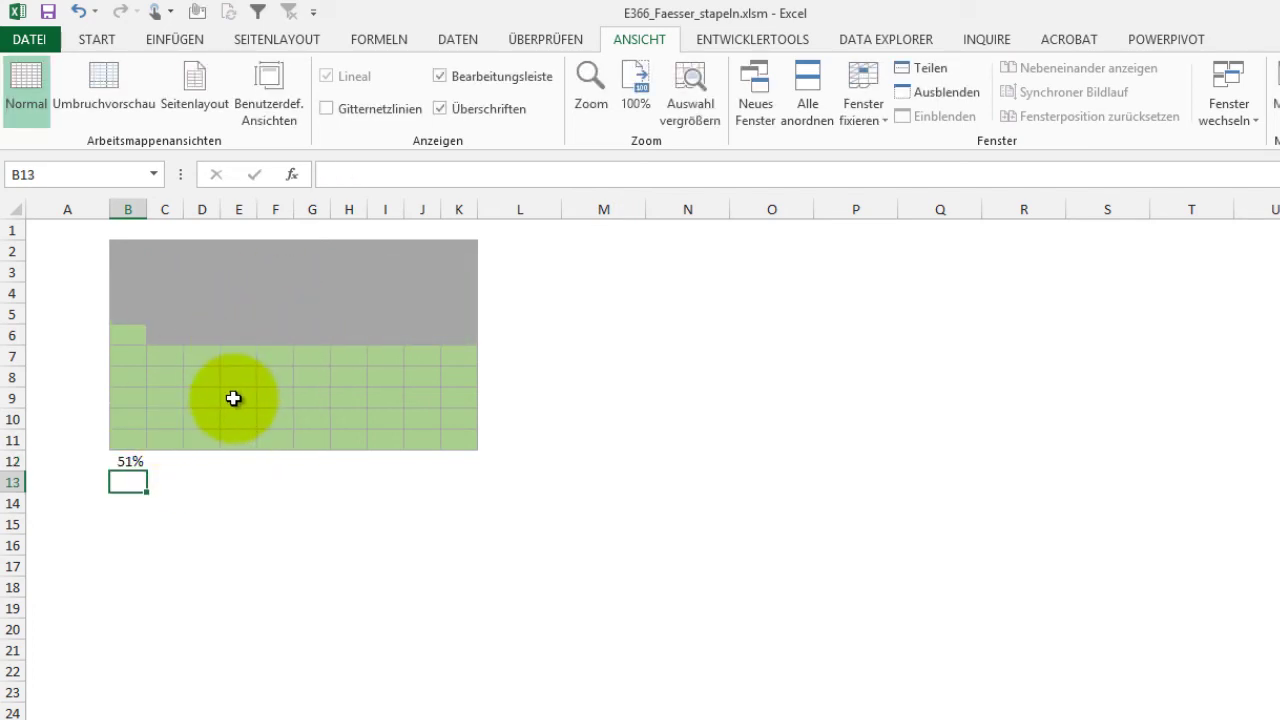
Step: Bring up the alignment settings for B12:K12
left_click_drag(127, 461, 463, 460)
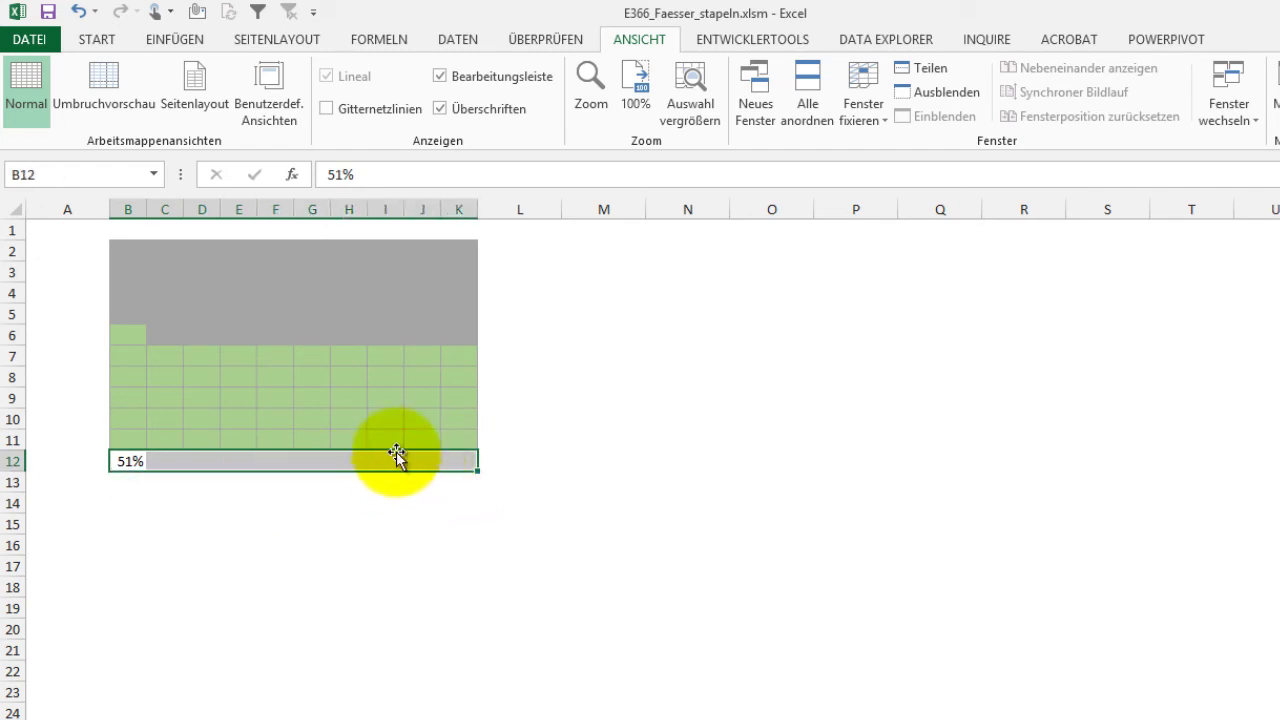
left_click(108, 40)
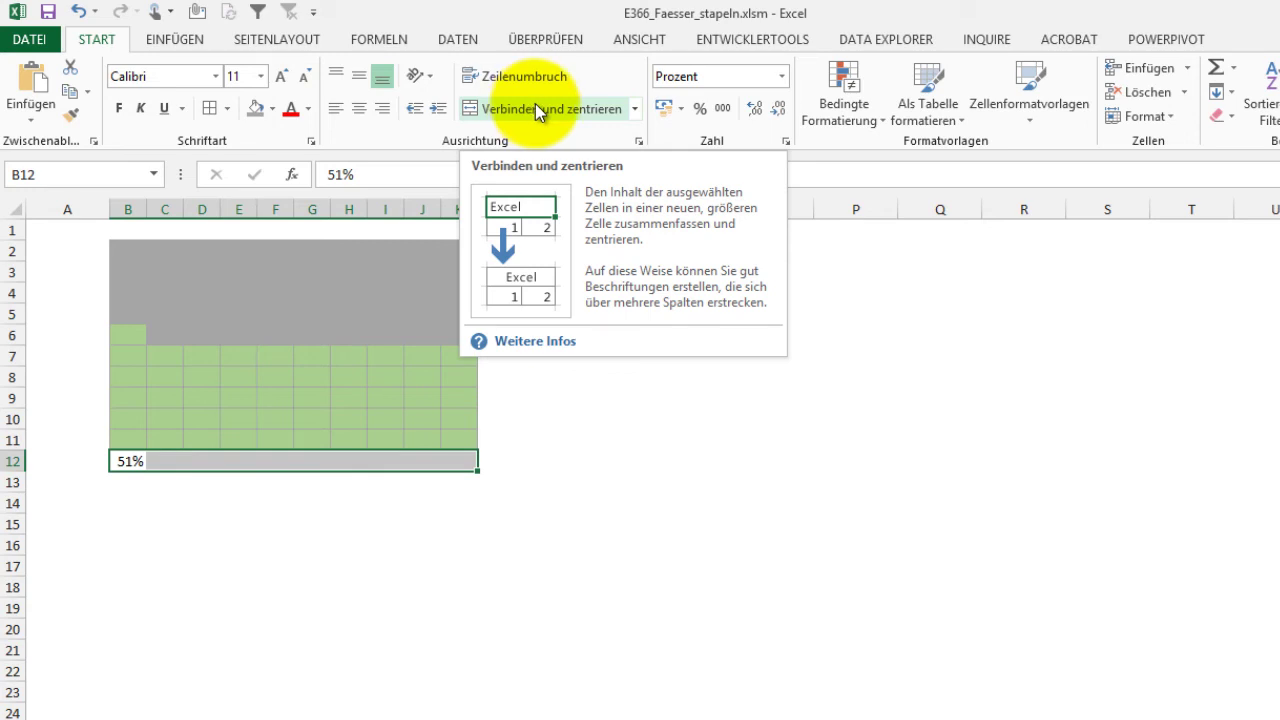
left_click(637, 143)
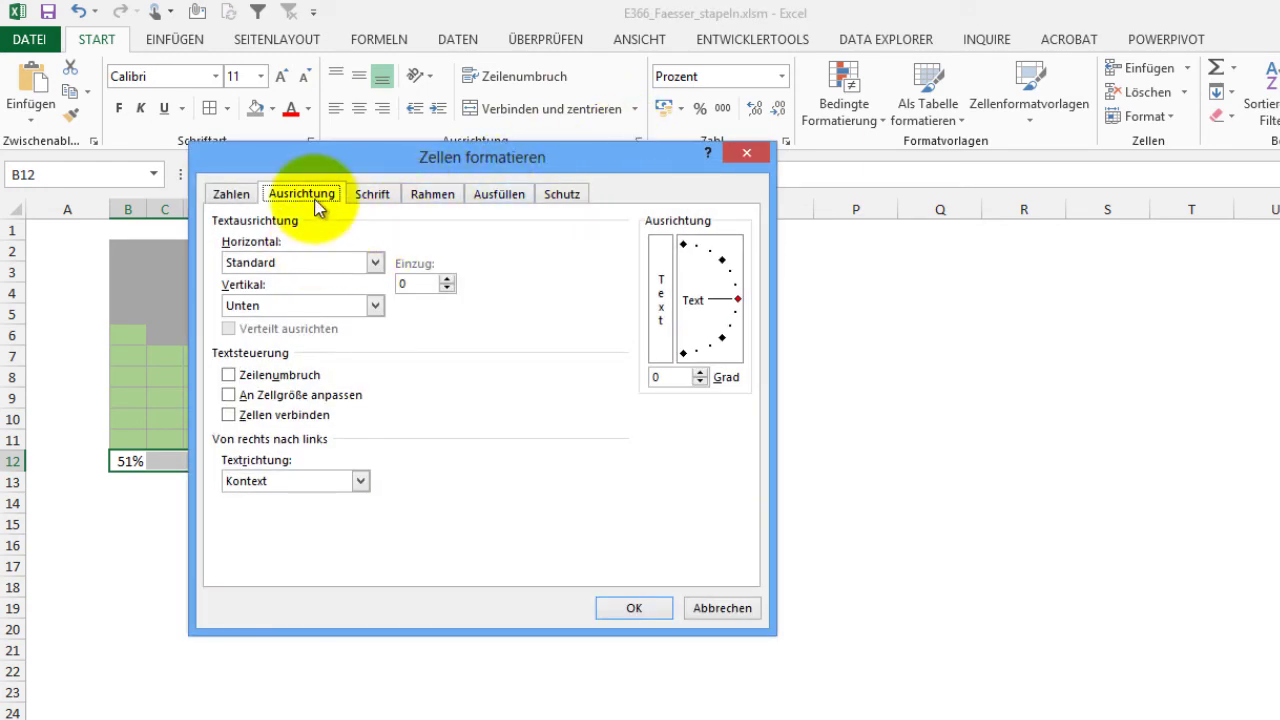
Step: Set B12:K12 to 'Über Auswahl zentrieren' so the 51% label centres beneath the grid
left_click(375, 263)
left_click(340, 366)
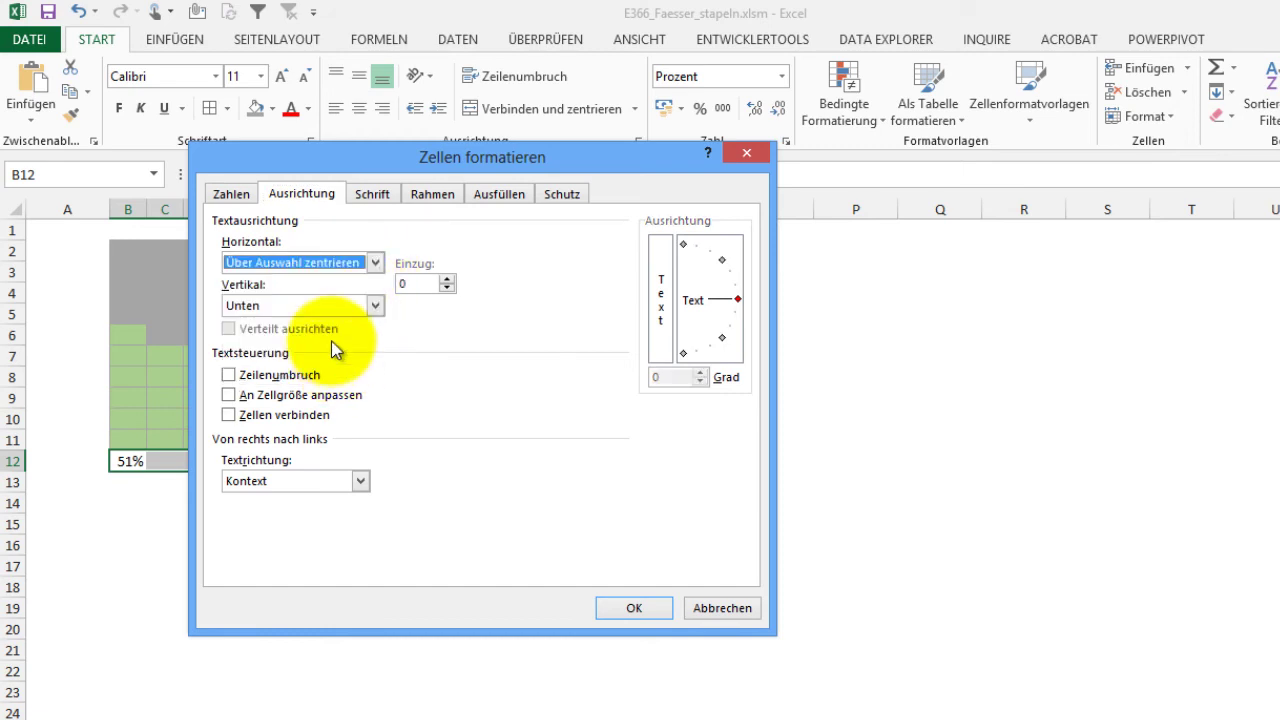
left_click(605, 605)
left_click(340, 546)
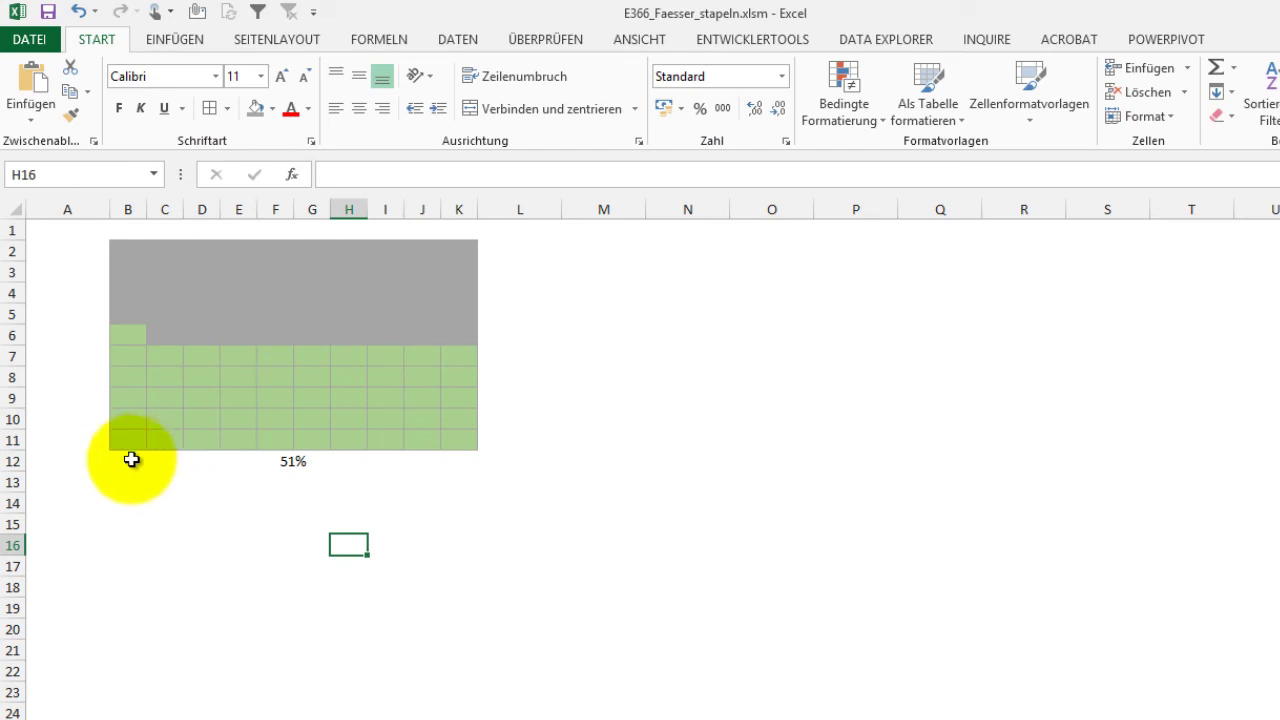
left_click(131, 459)
left_click(166, 460)
left_click(204, 460)
left_click(240, 460)
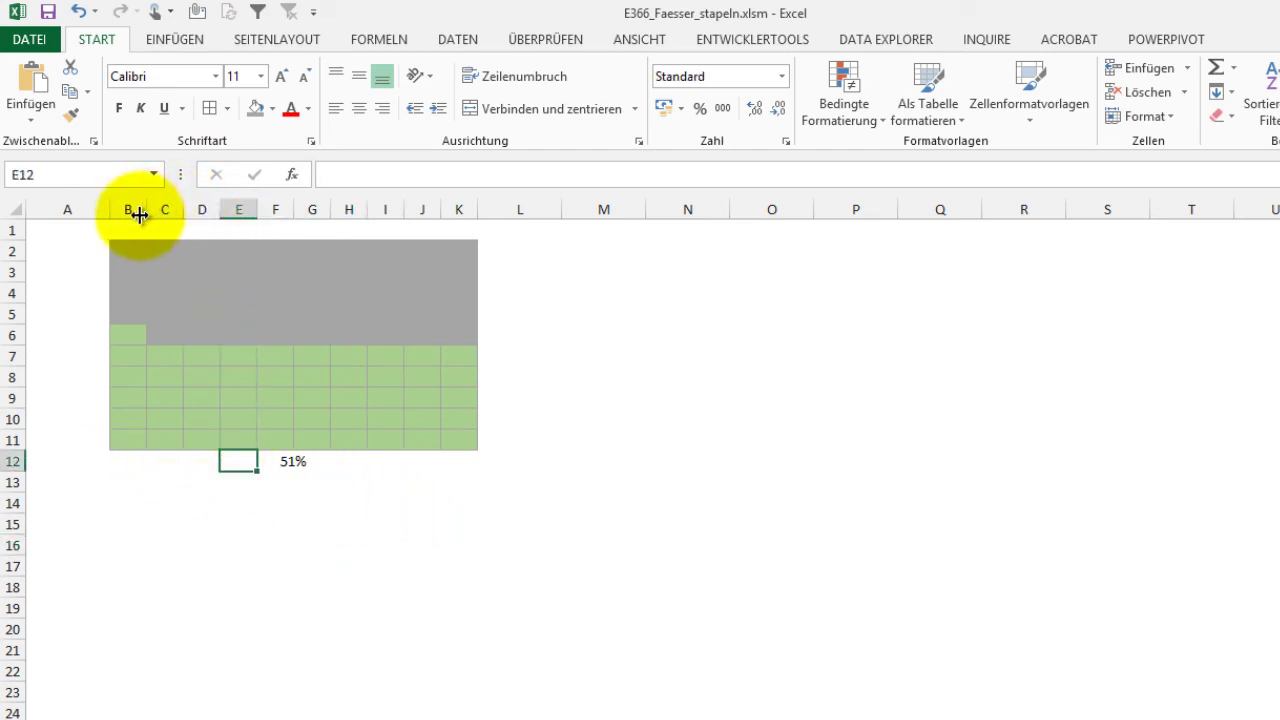
Step: Narrow columns B–K to 25 pixels and make row 12 taller to lower the 51% label
left_click_drag(130, 209, 520, 208)
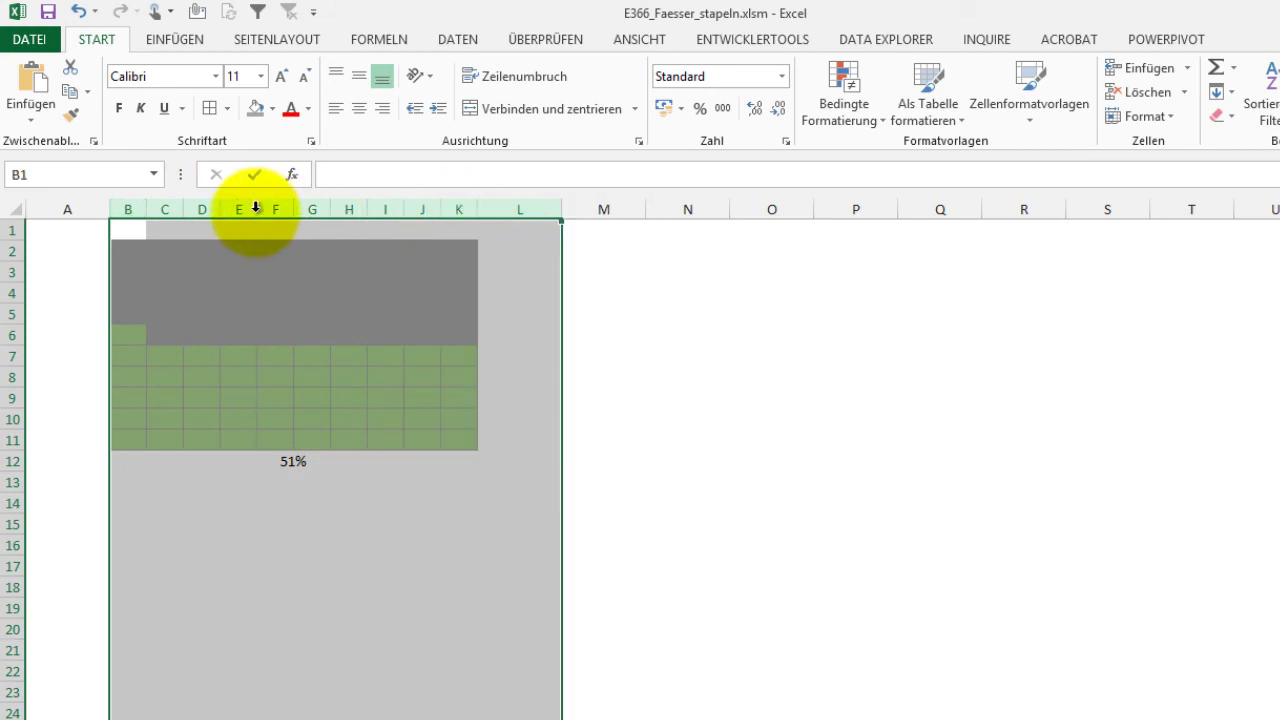
mouse_move(137, 208)
left_mouse_down()
mouse_move(472, 208)
mouse_move(460, 209)
left_mouse_up()
left_click_drag(322, 211, 372, 209)
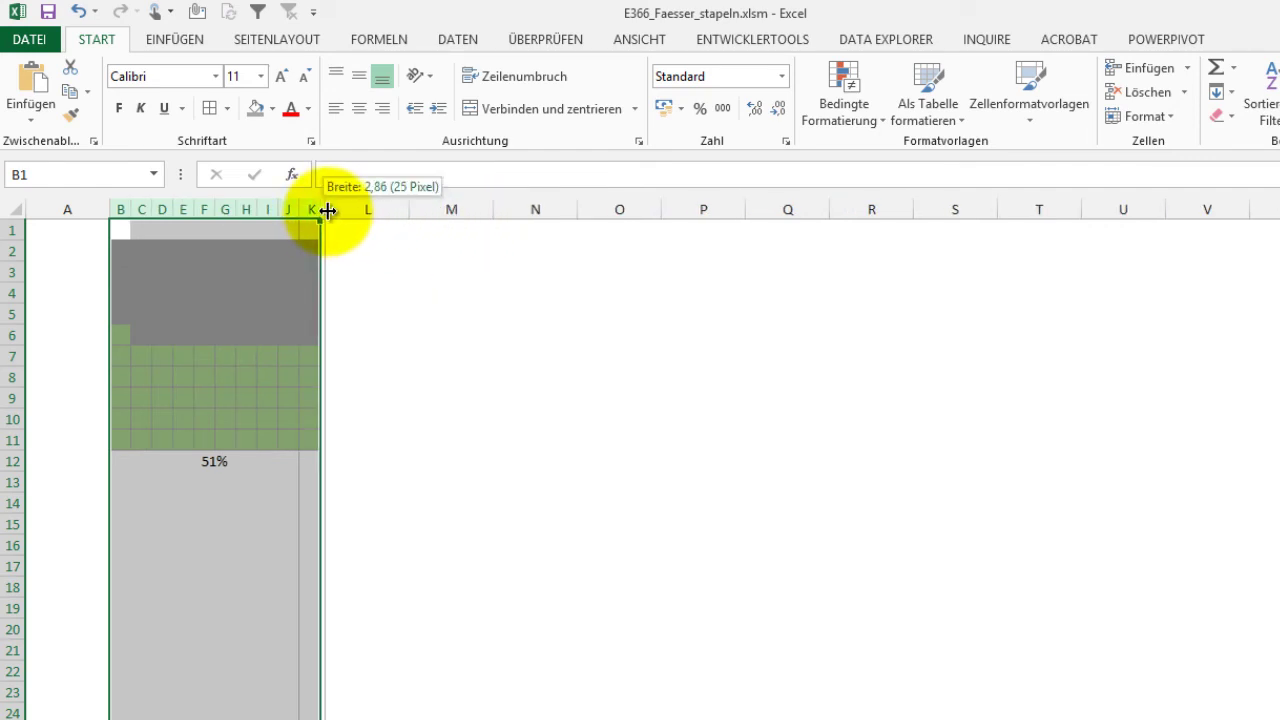
left_click(394, 420)
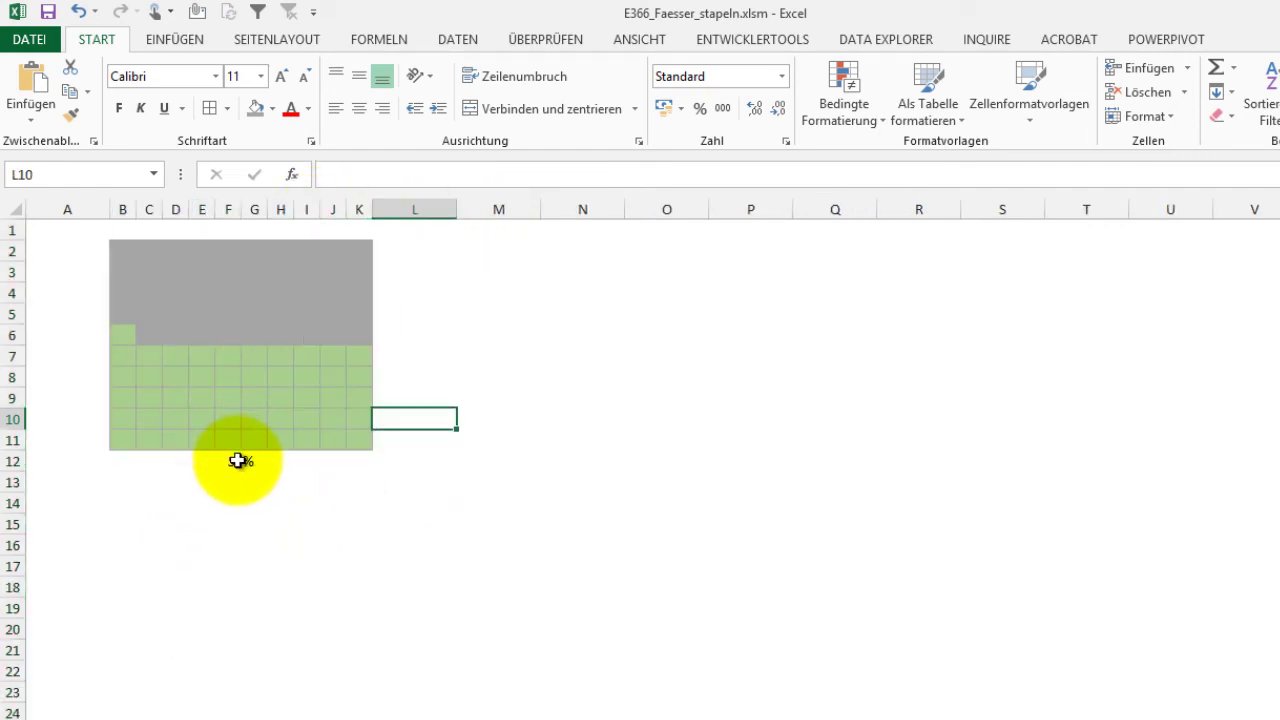
left_click_drag(23, 472, 36, 487)
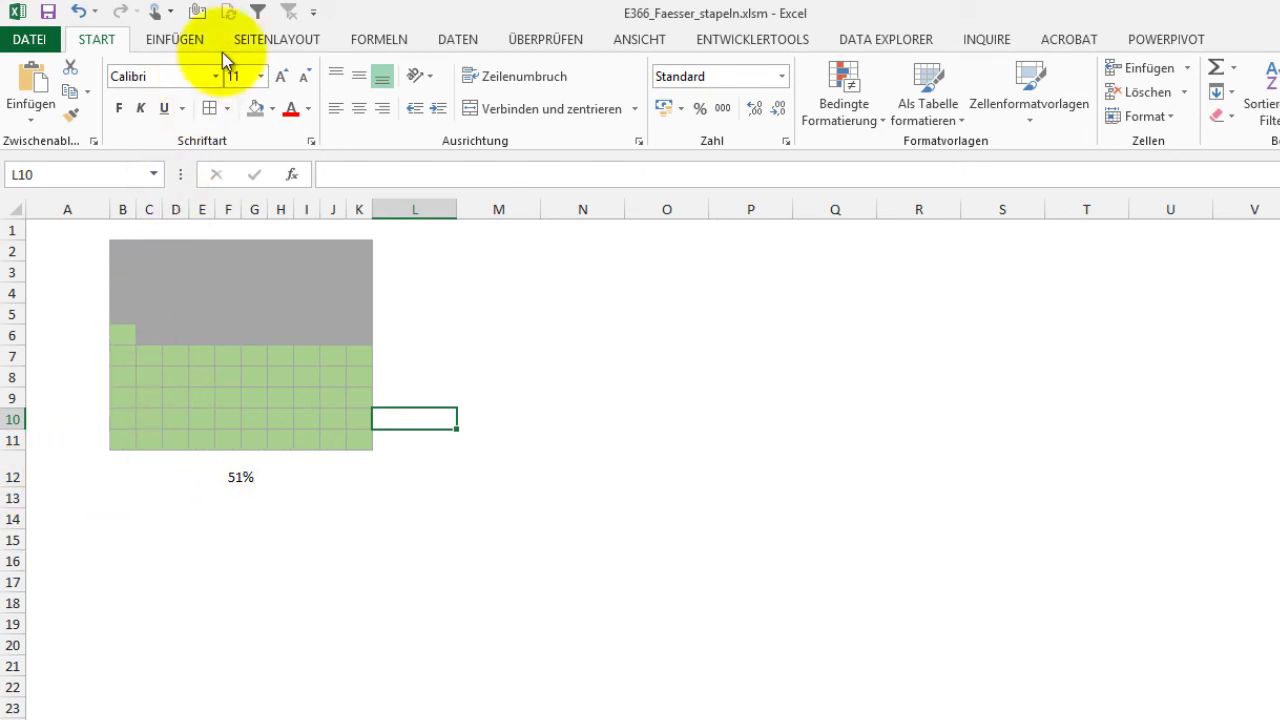
Step: Insert a rectangle shape spanning B2 to K11 over the waffle grid
left_click(175, 41)
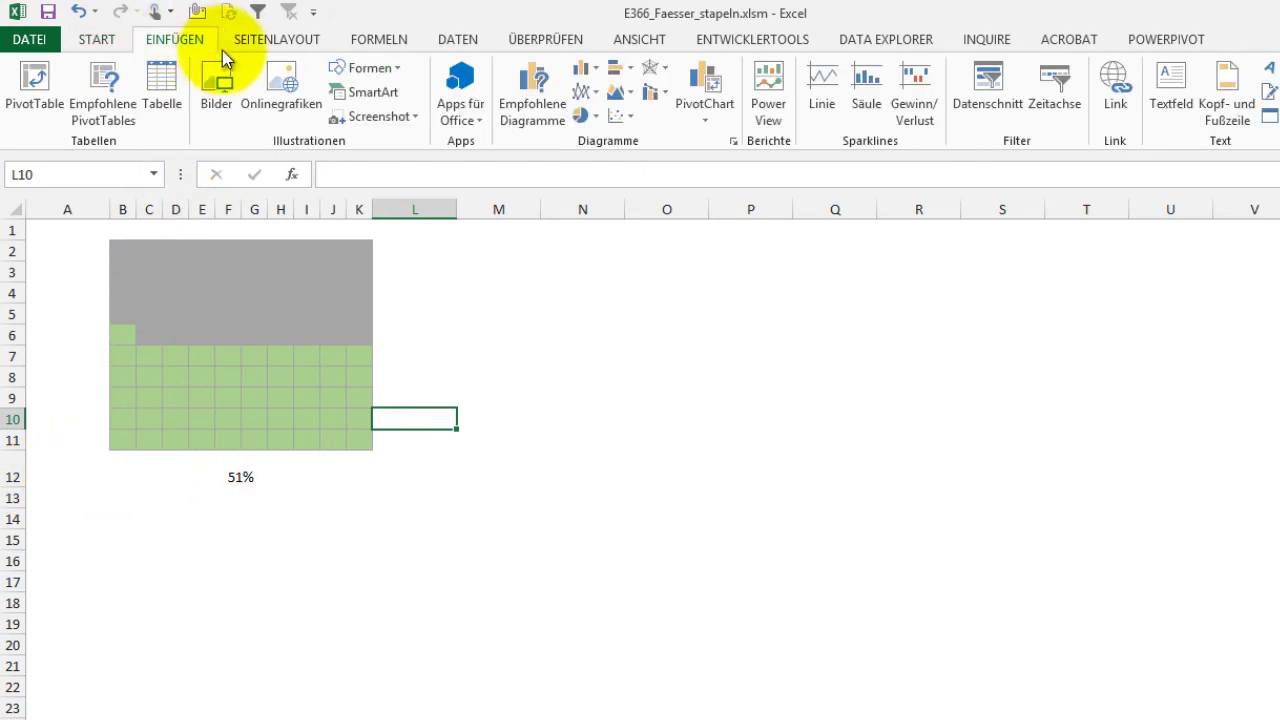
left_click(369, 68)
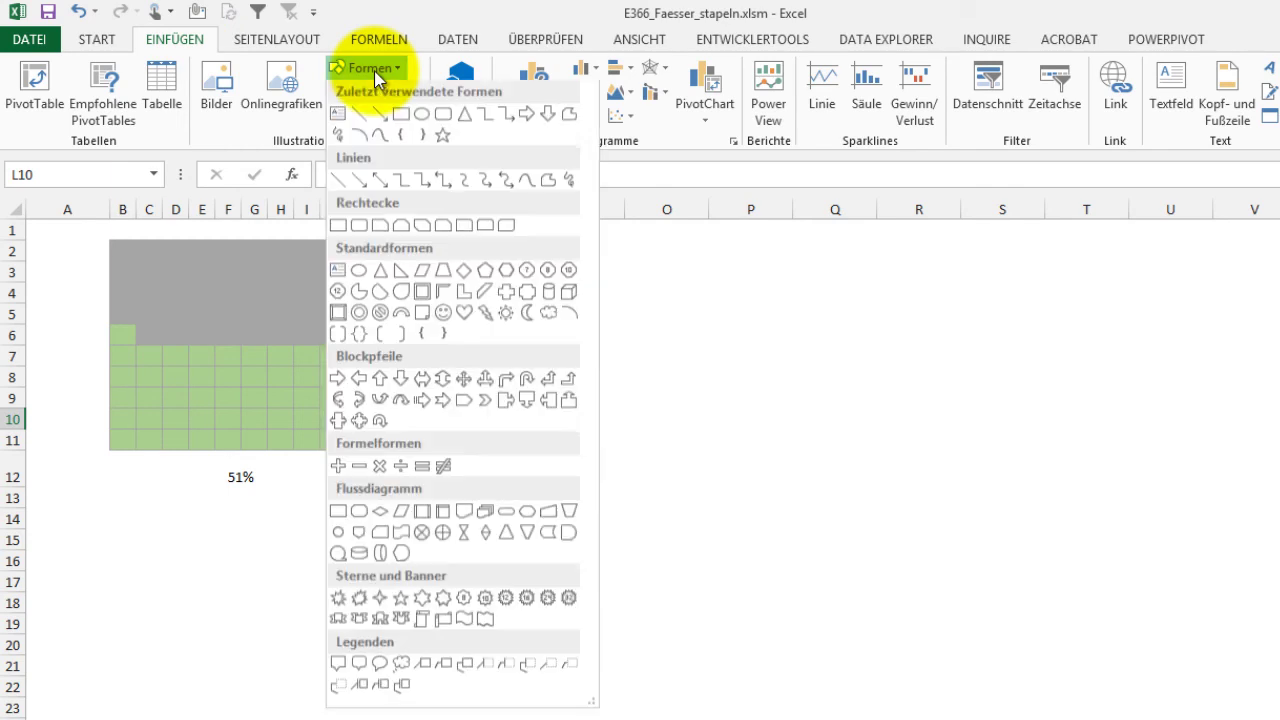
left_click(400, 118)
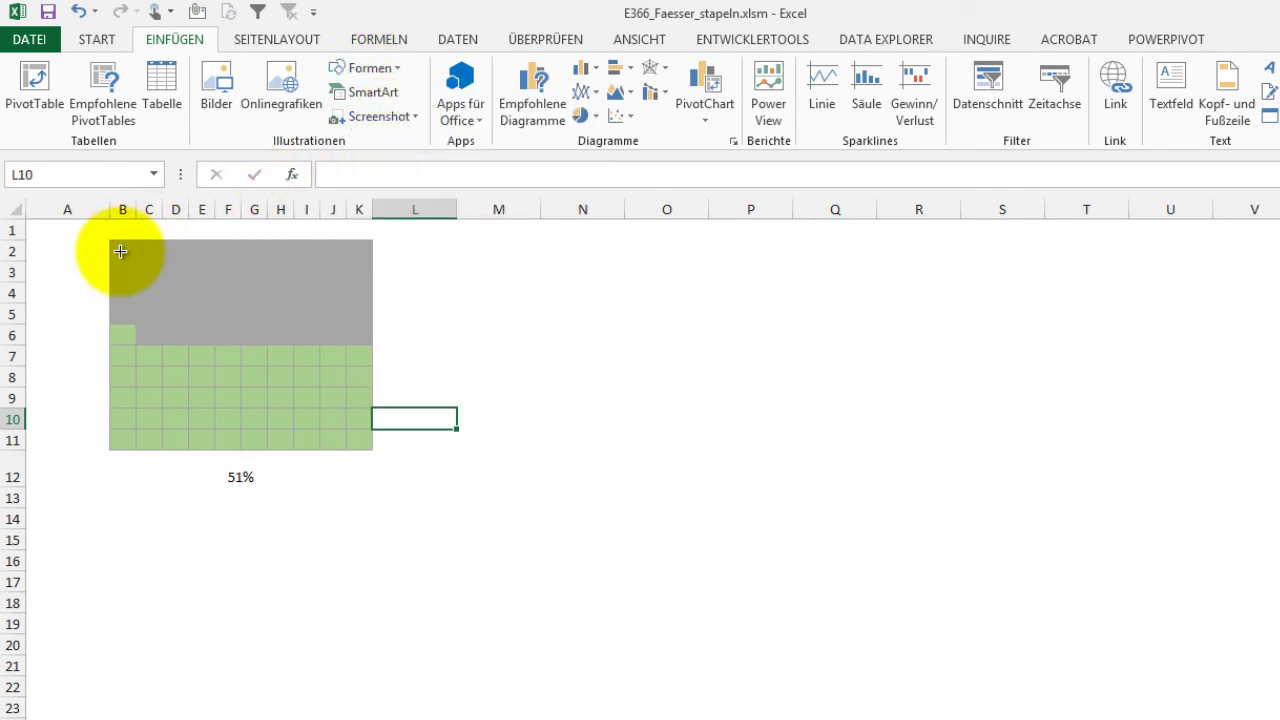
left_click_drag(112, 244, 374, 446)
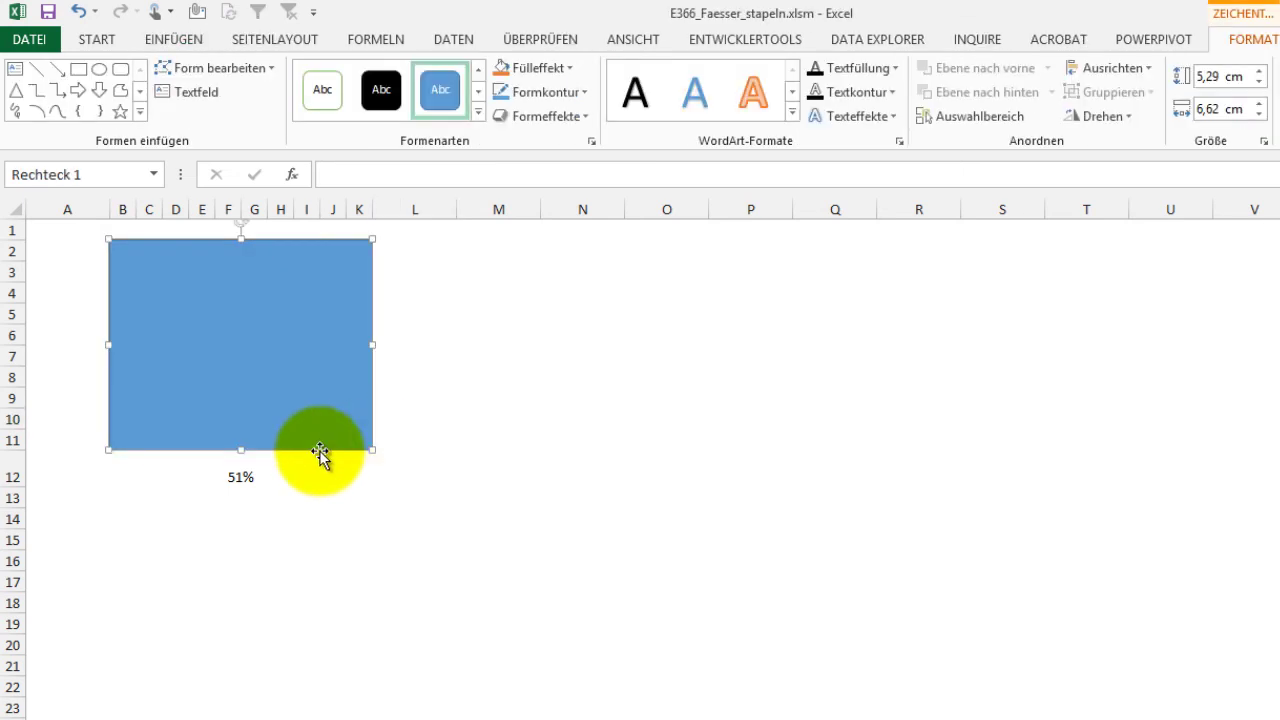
Step: Remove the rectangle's fill and give it a thicker grey outline
left_click(574, 71)
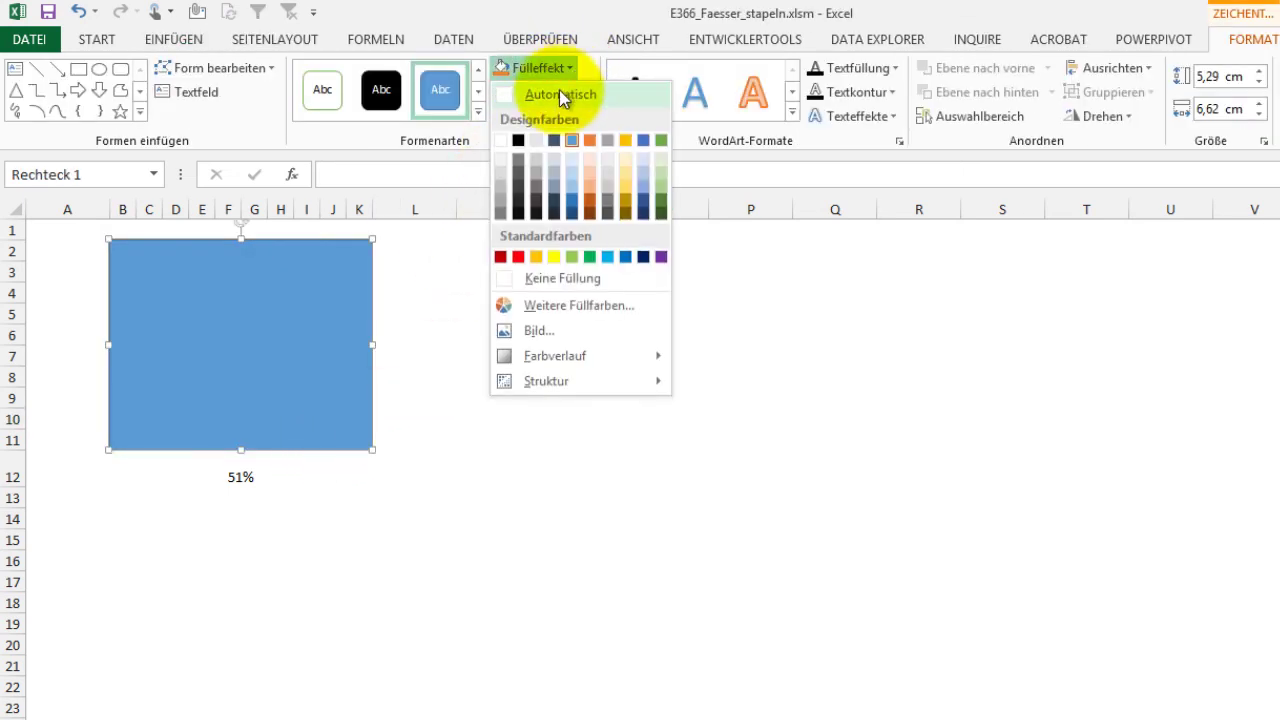
left_click(531, 278)
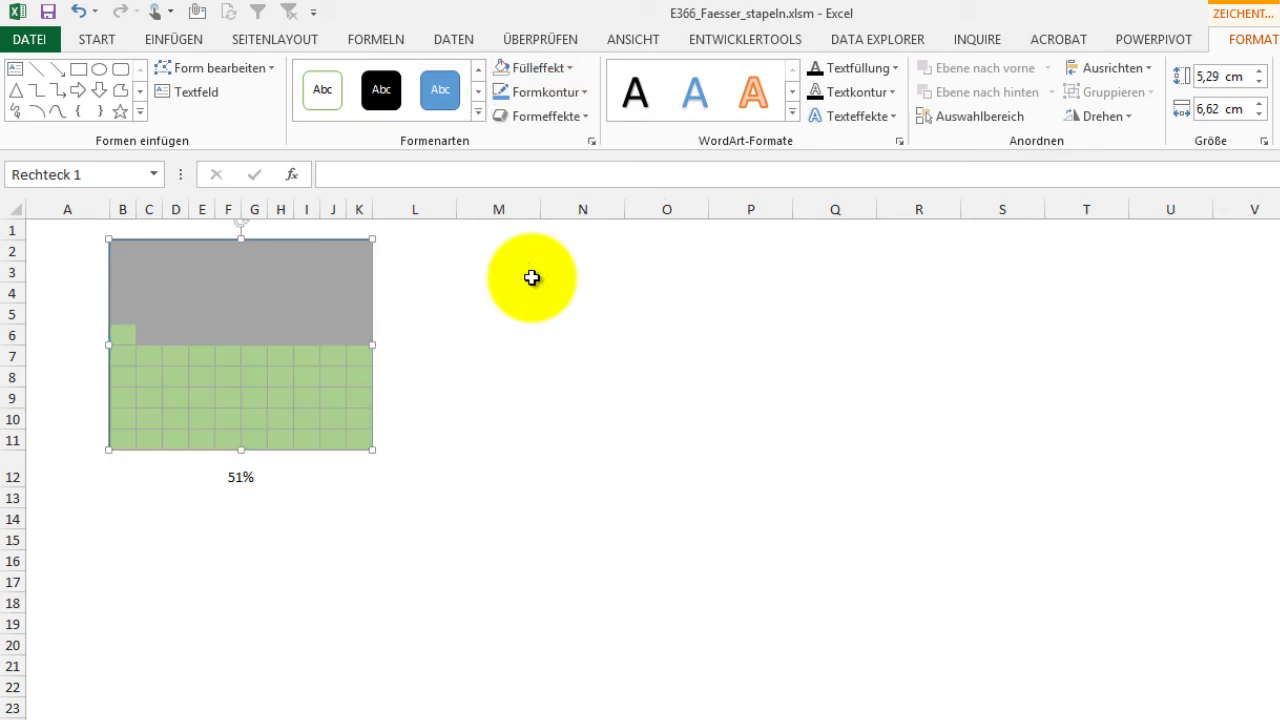
left_click(574, 95)
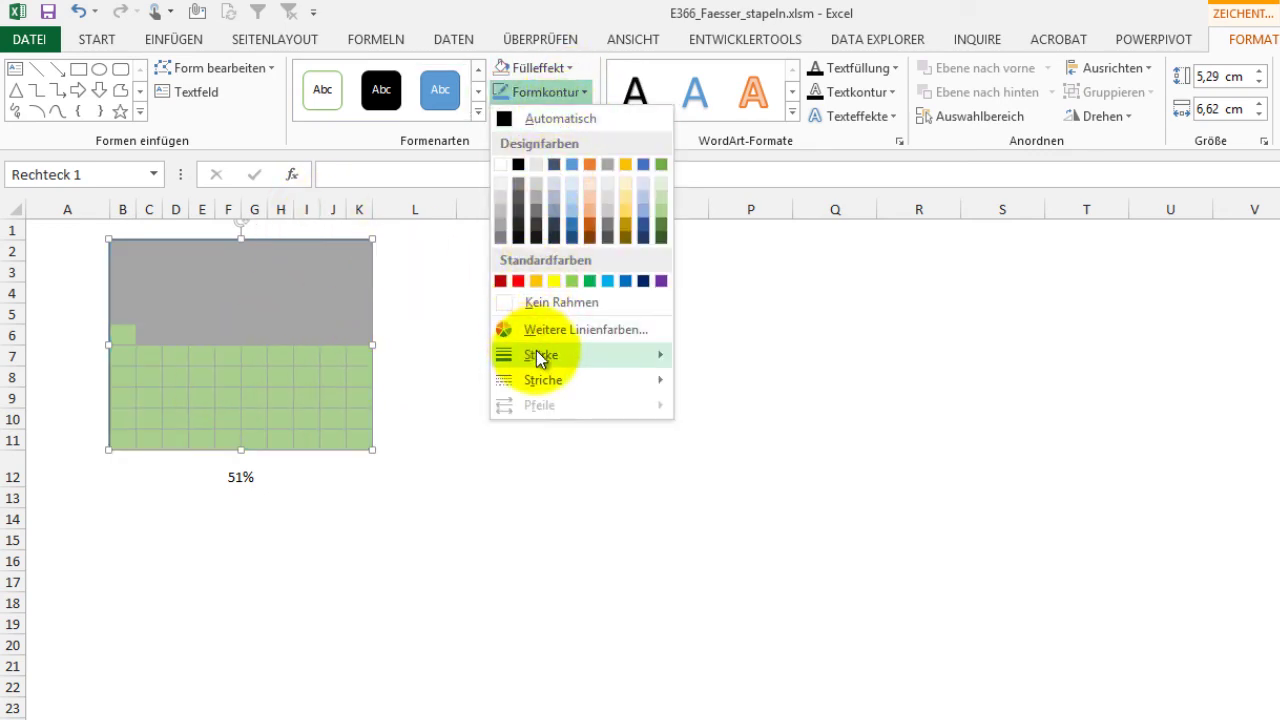
mouse_move(536, 352)
left_click(750, 471)
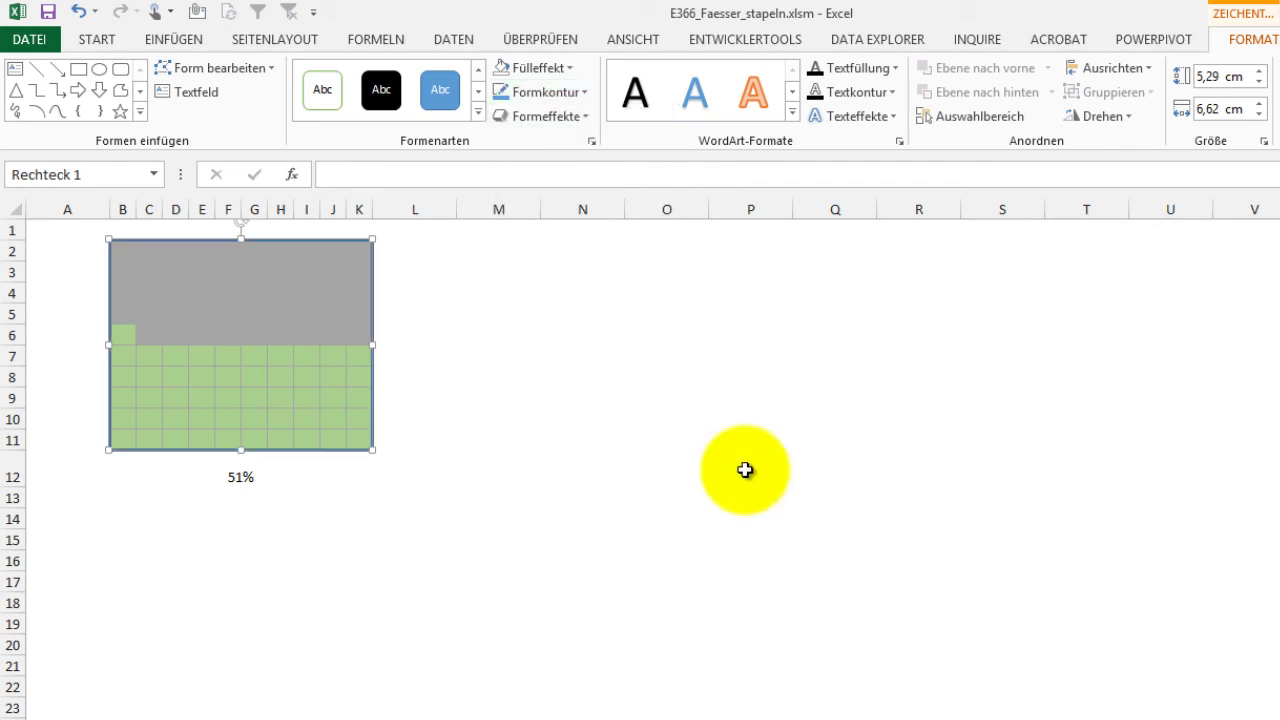
left_click(584, 93)
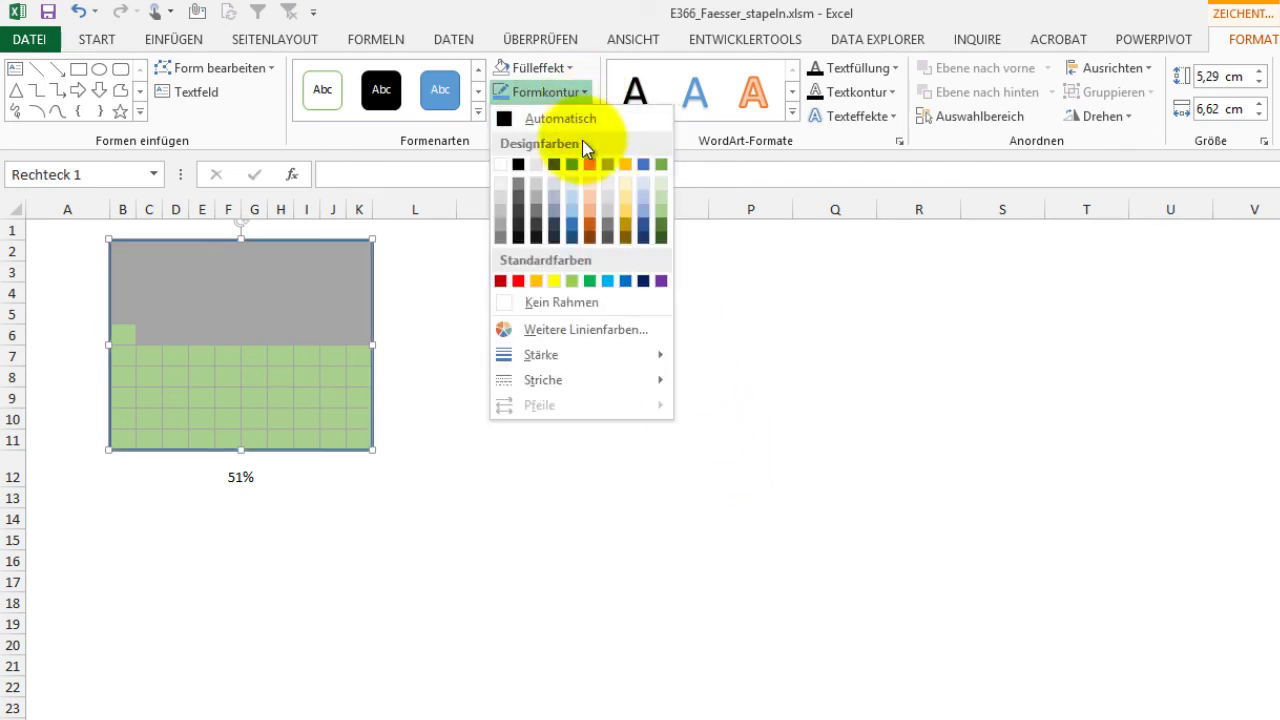
left_click(612, 233)
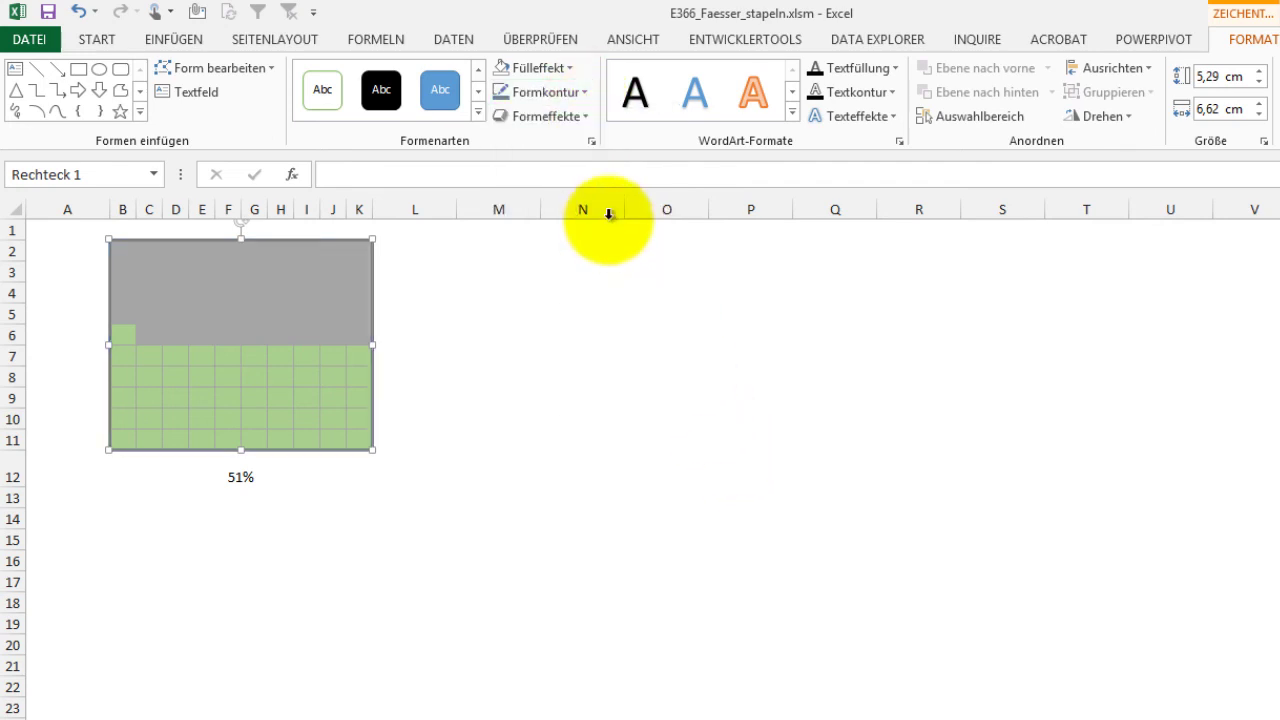
Step: Add a soft grey glow effect to the rectangle framing the grid
left_click(582, 114)
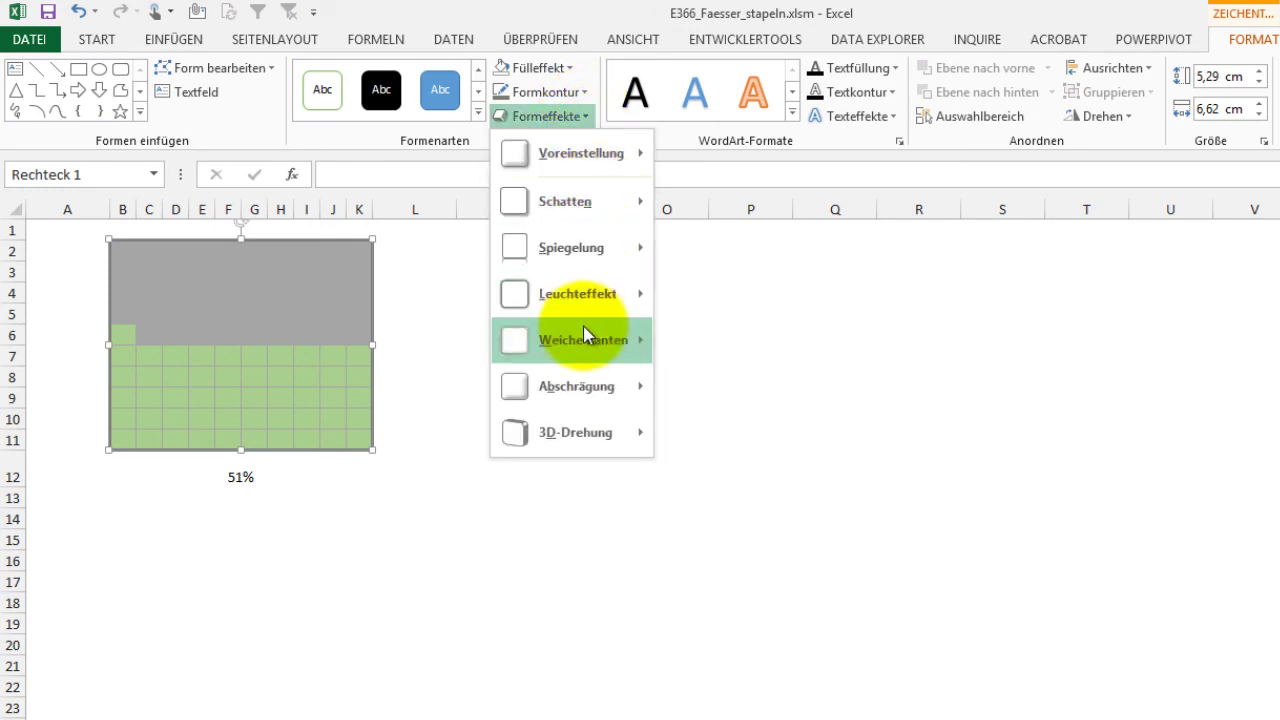
mouse_move(605, 294)
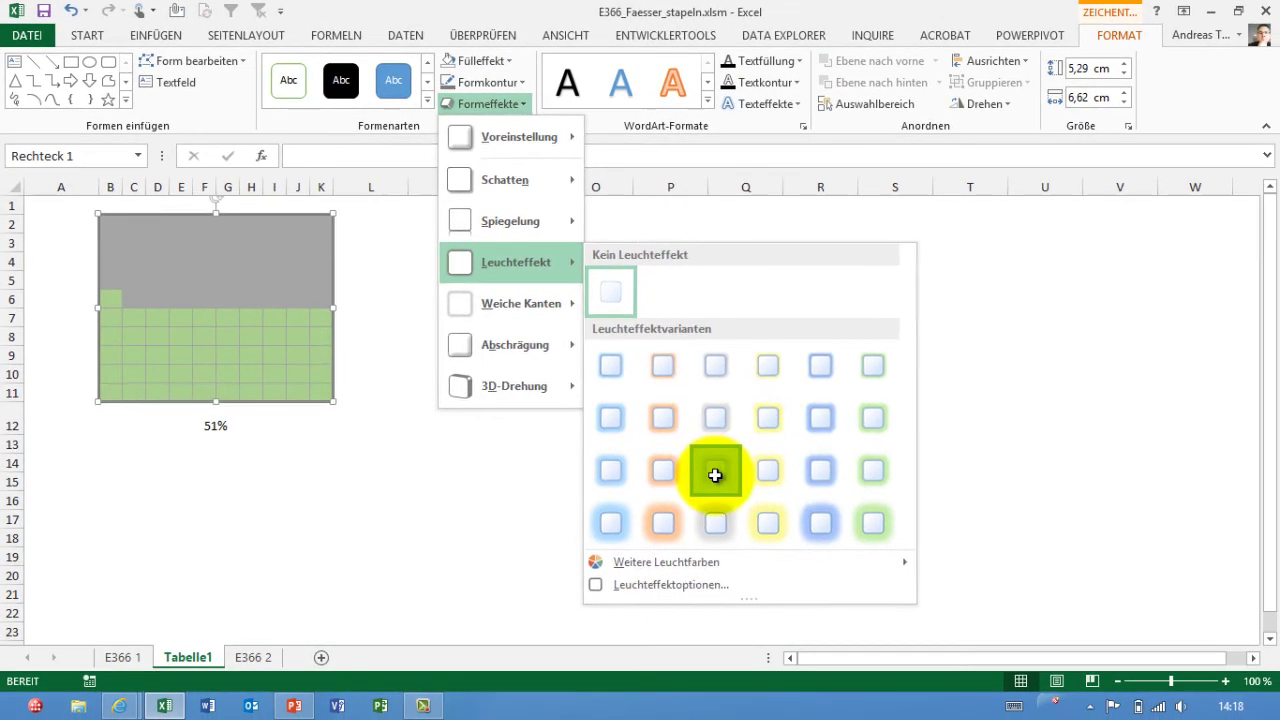
left_click(801, 527)
left_click(511, 425)
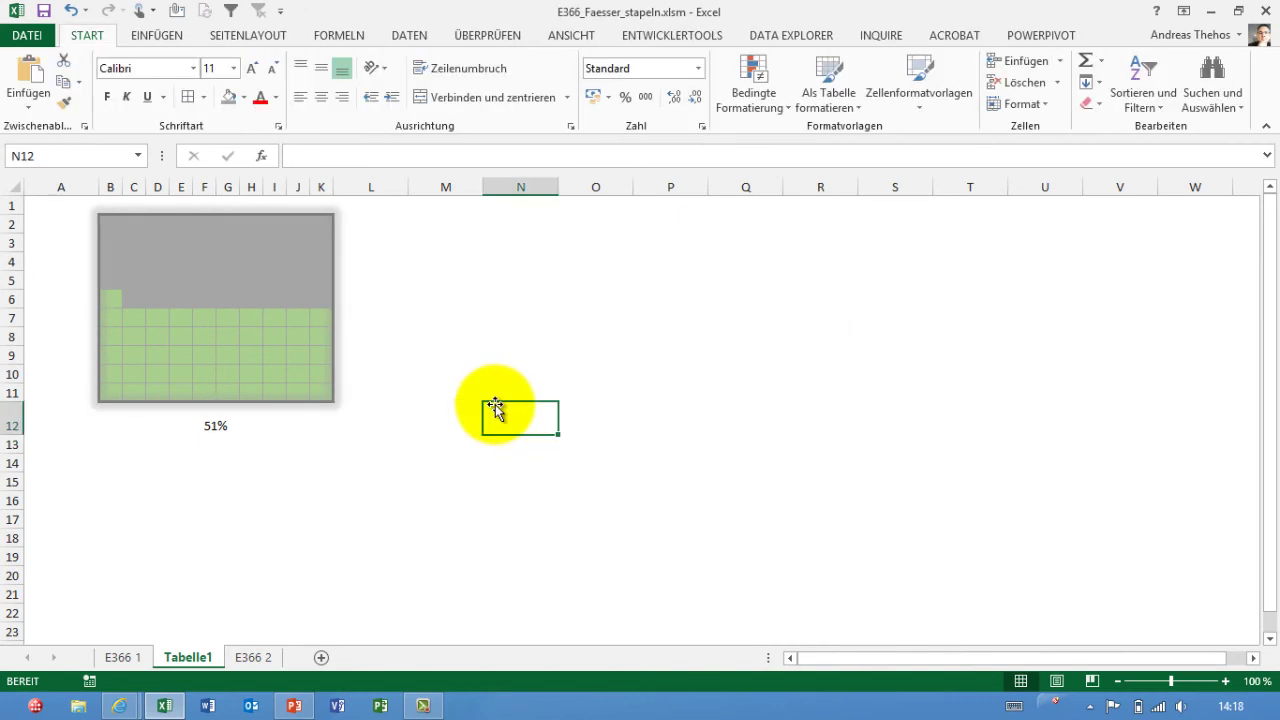
Step: Fill the 51% label row dark grey and centre the label vertically
left_click(145, 650)
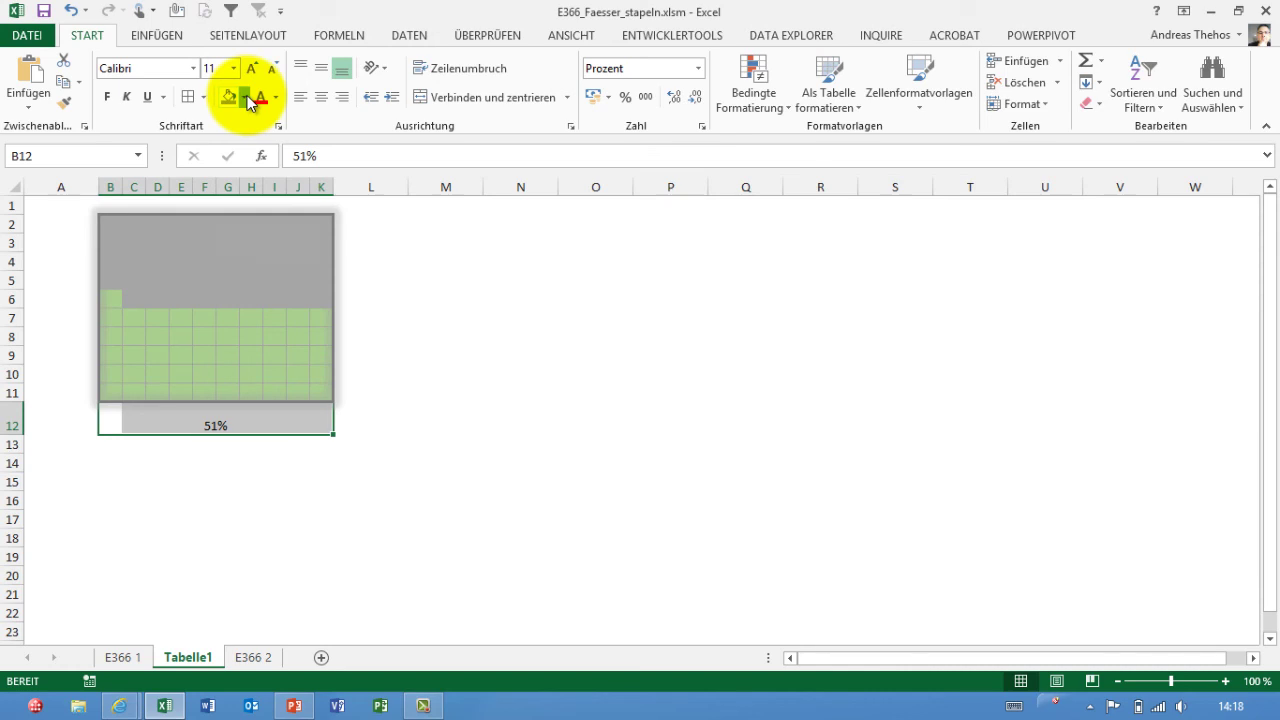
left_click(245, 97)
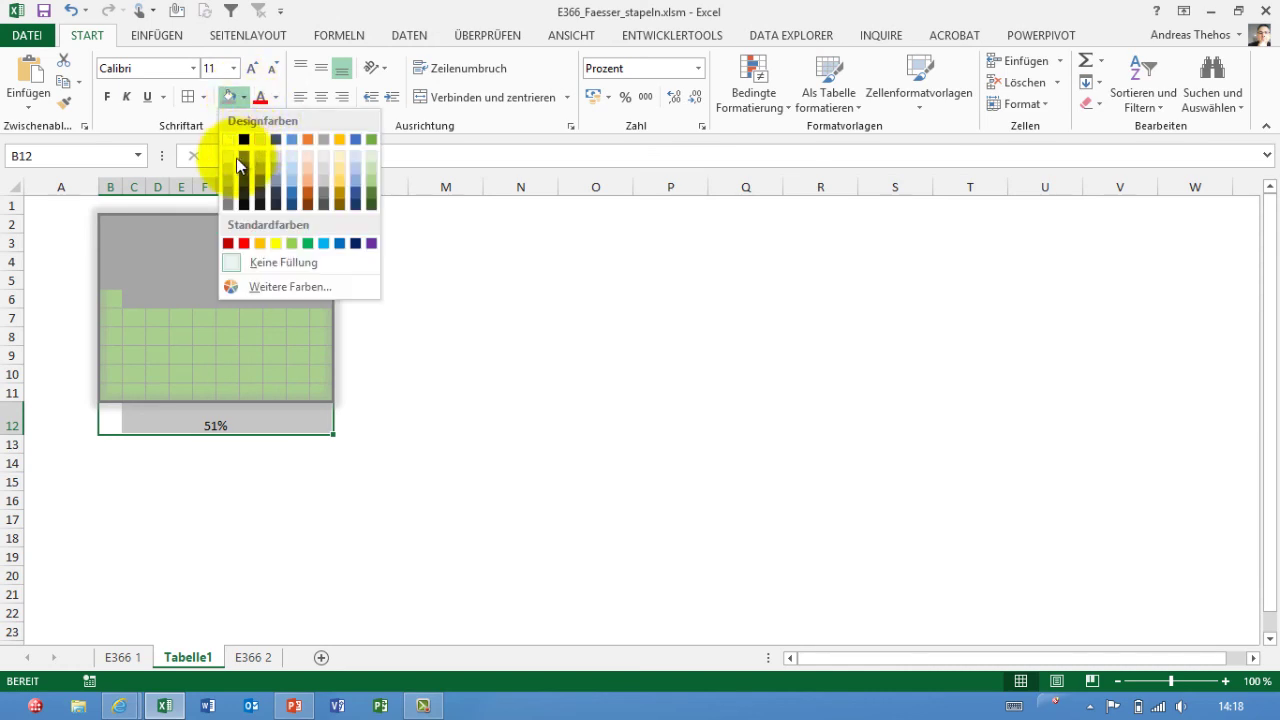
left_click(325, 138)
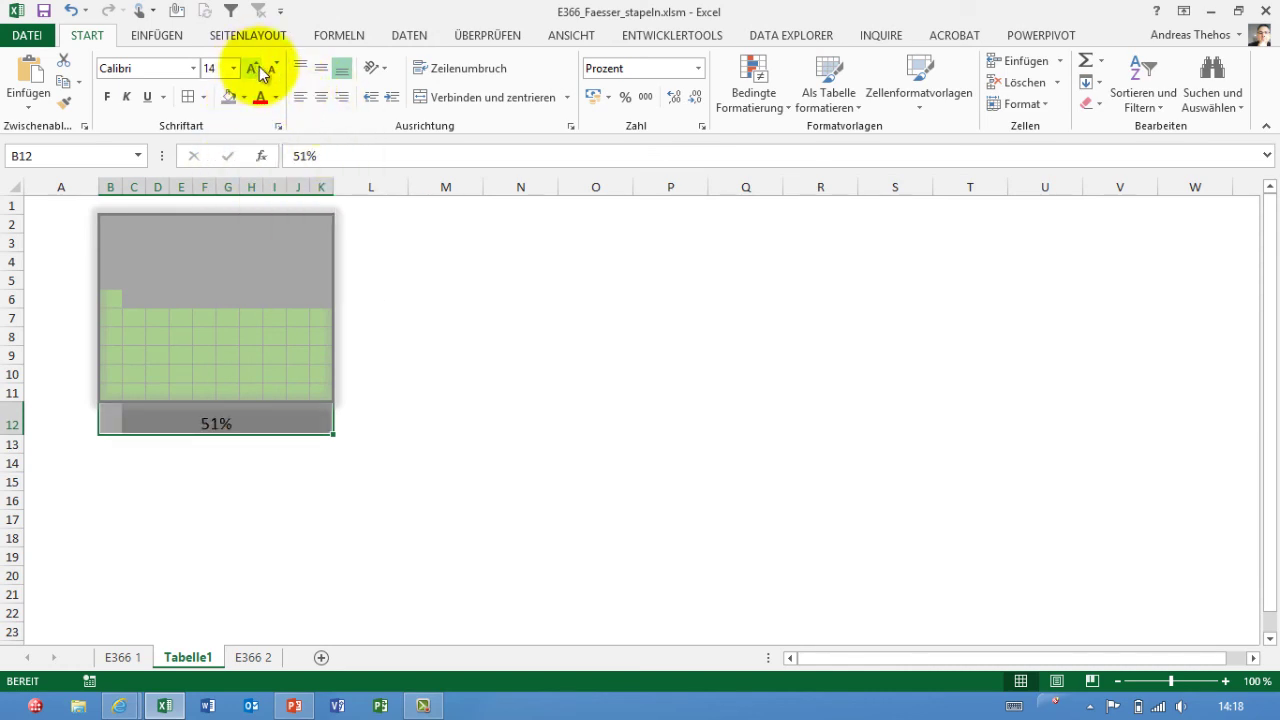
left_click(320, 68)
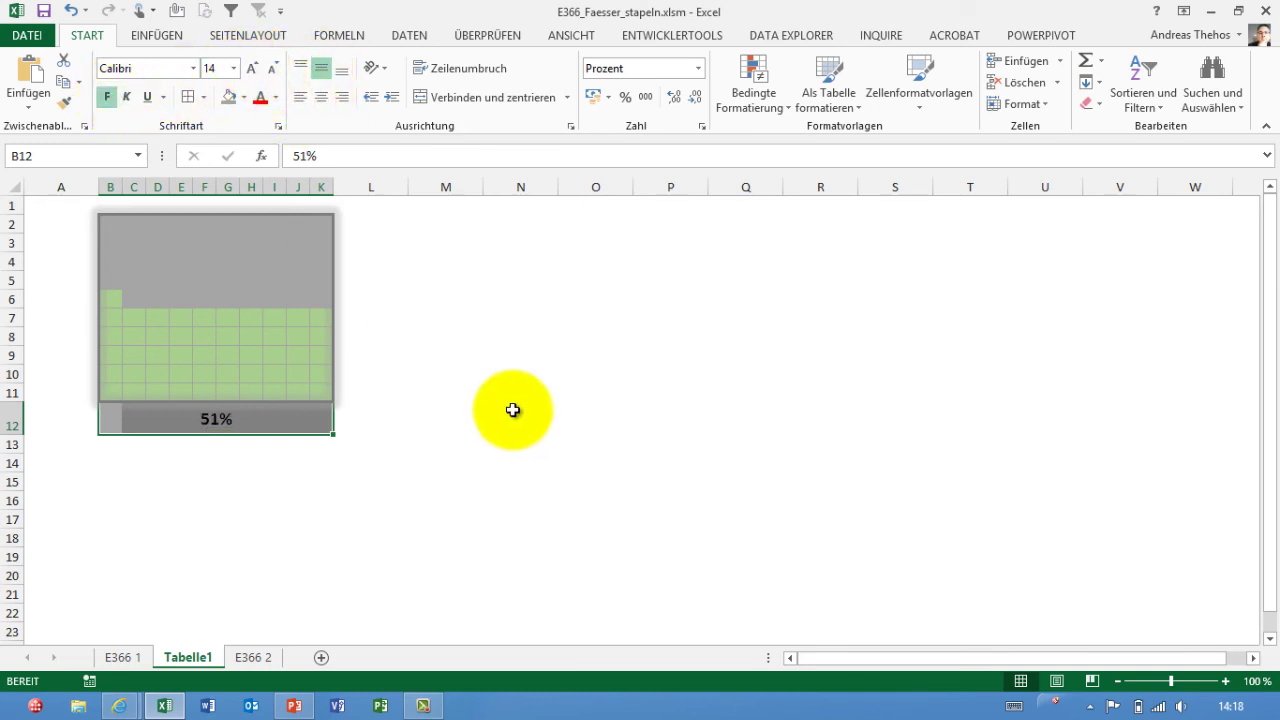
Step: Stretch the glowing frame's bottom edge down to enclose the label row
left_click(520, 418)
left_click(188, 404)
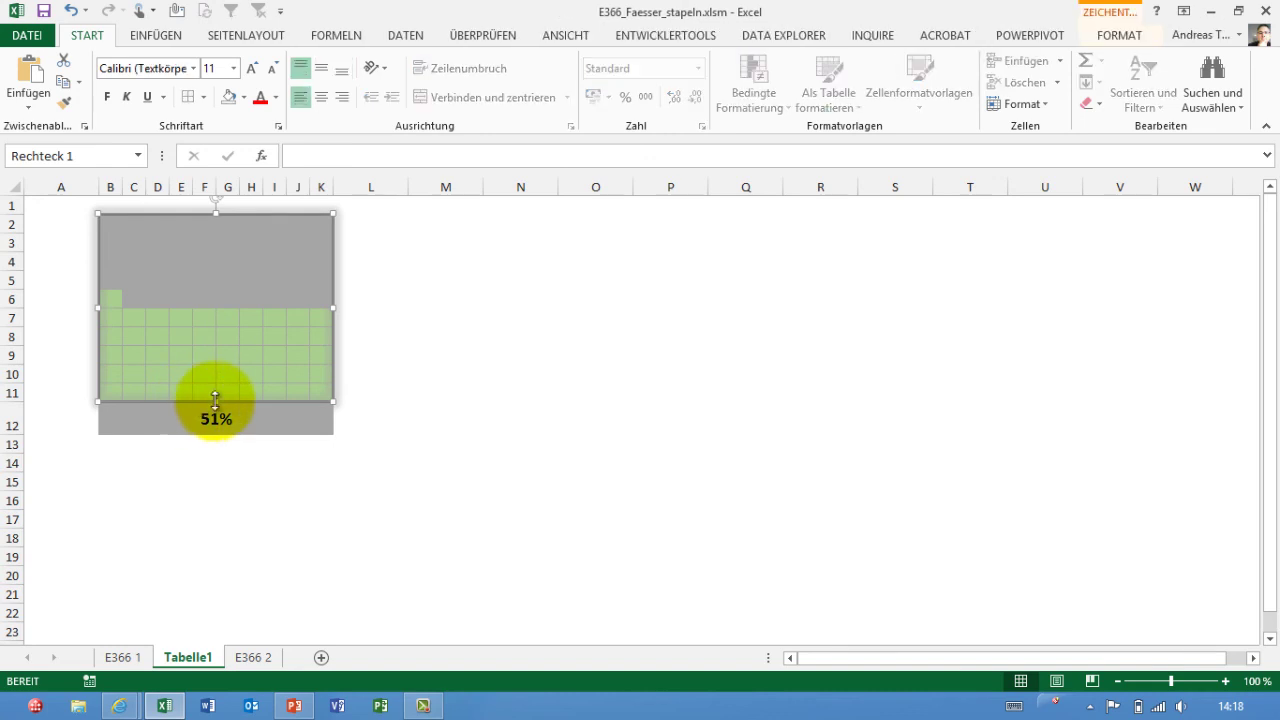
left_click_drag(216, 400, 216, 430)
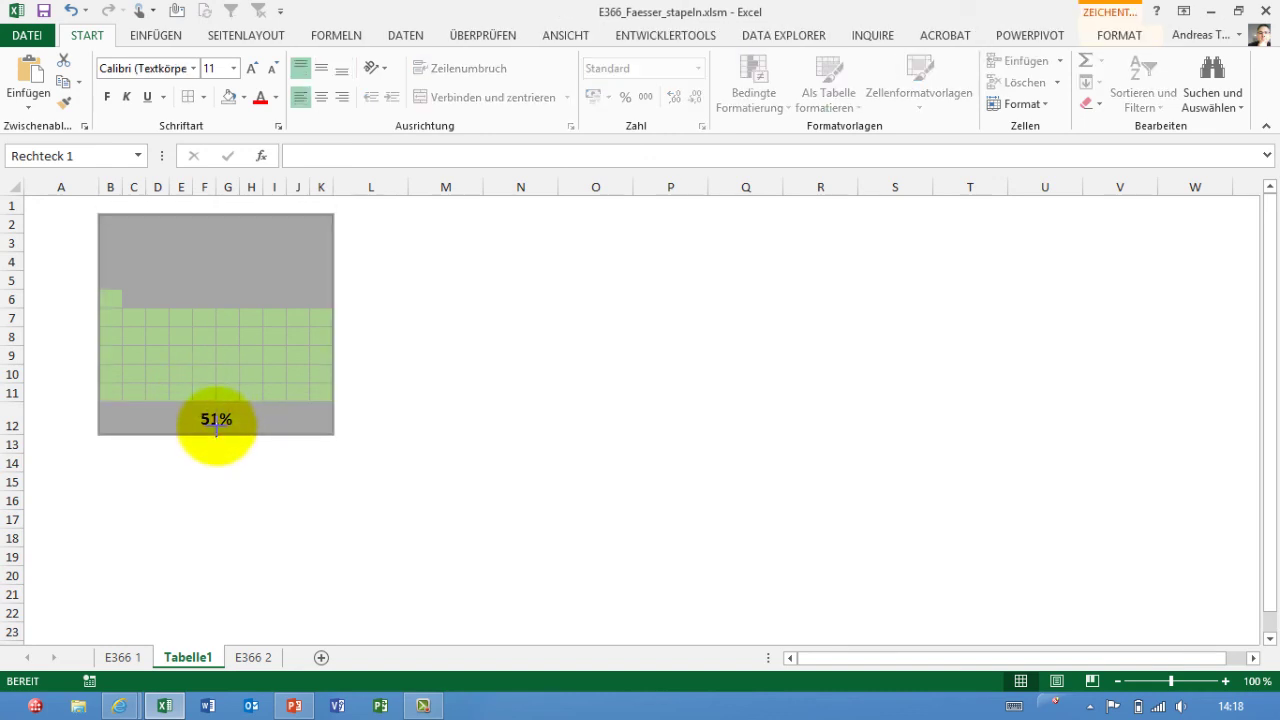
left_click(479, 423)
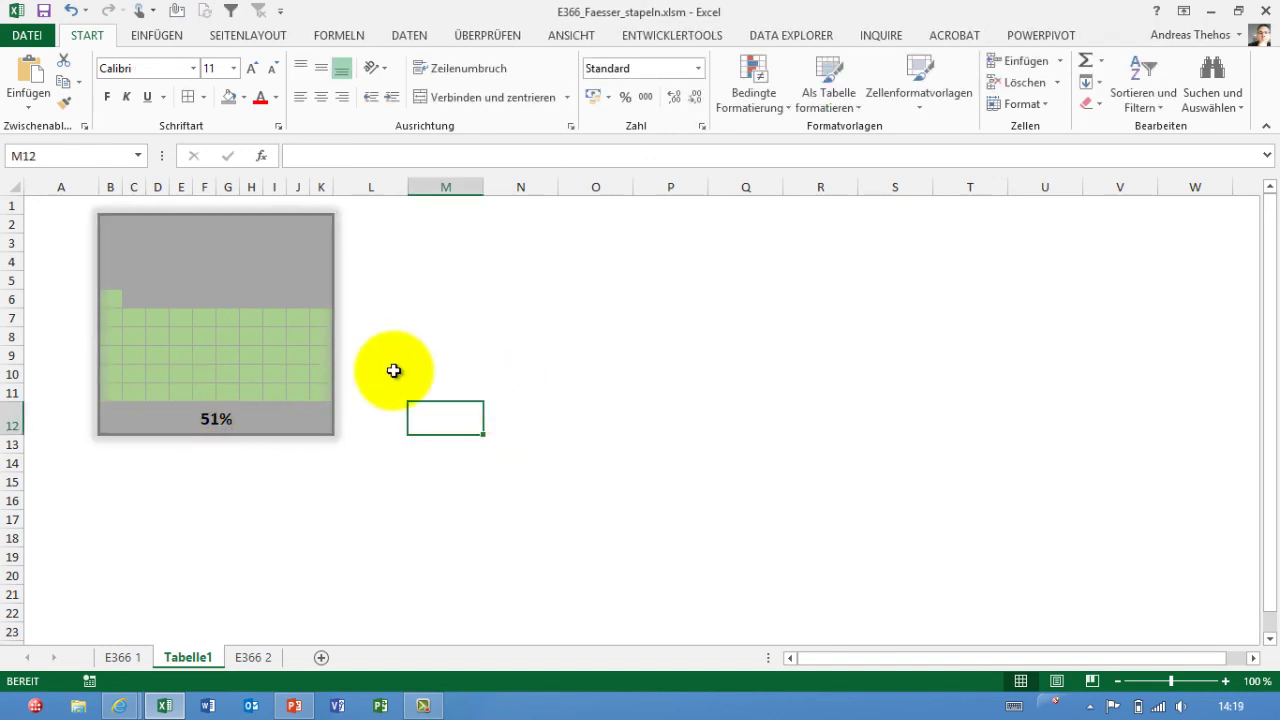
Step: Enter 44 in B12 so the grid shows 44%, then view sheet E366 1
left_click(111, 421)
key("Escape")
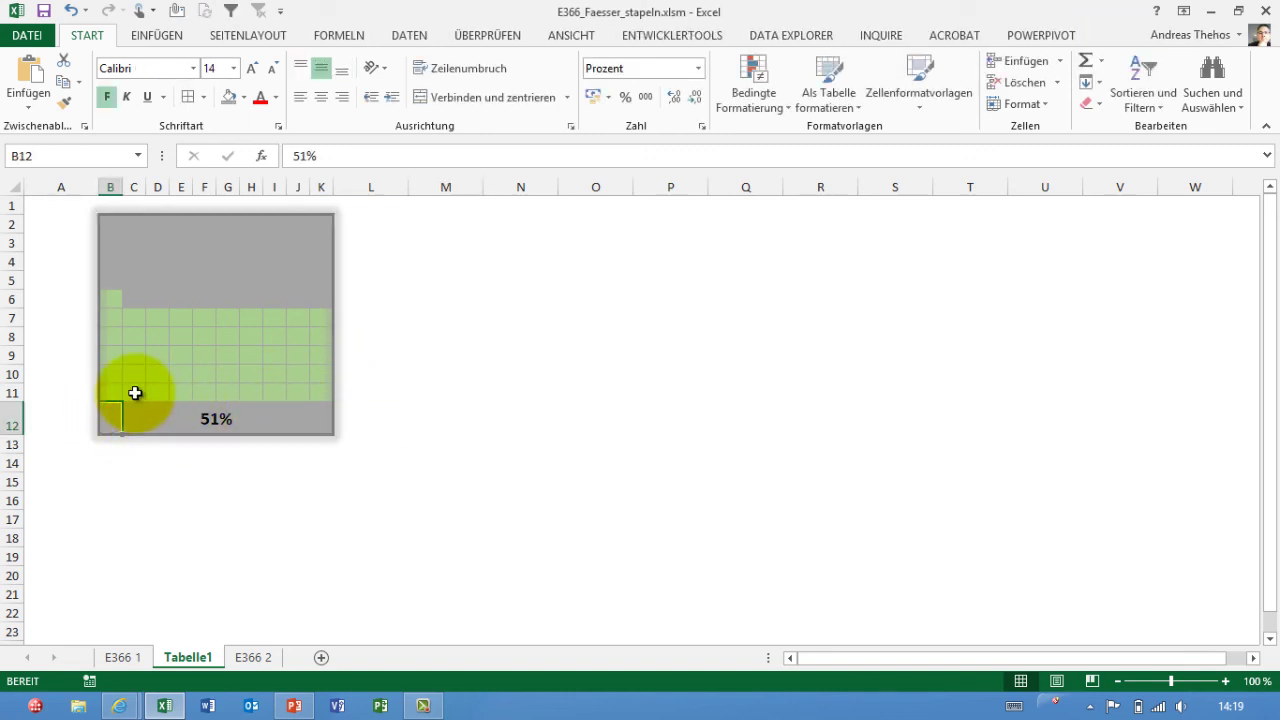
type("44")
key("Return")
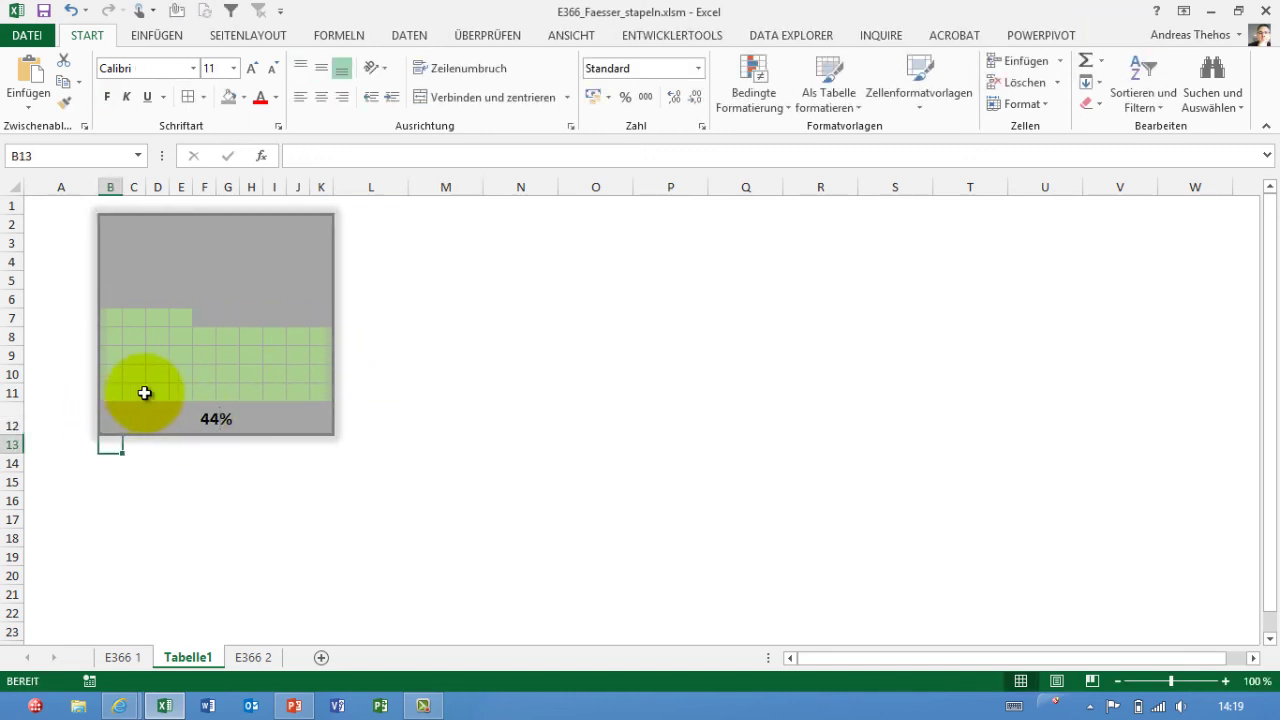
left_click(128, 657)
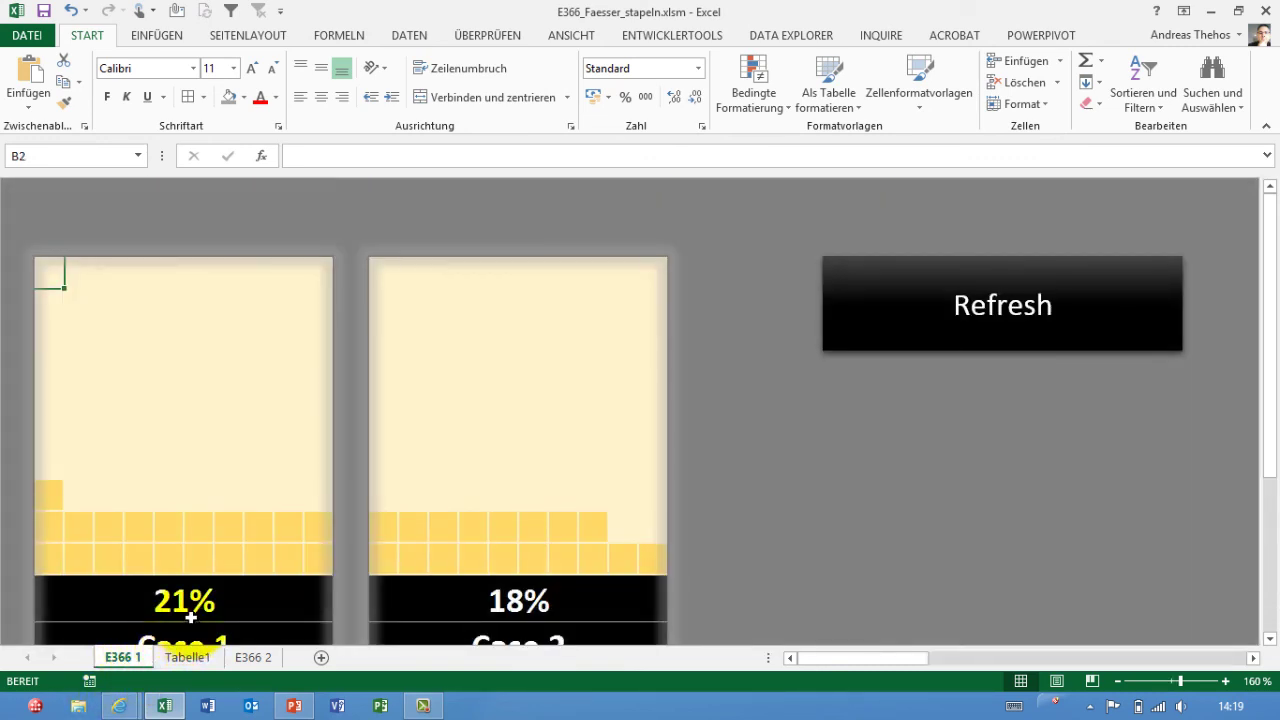
Step: On sheet E366 2, regenerate the random barrel fill levels three times
left_click(245, 658)
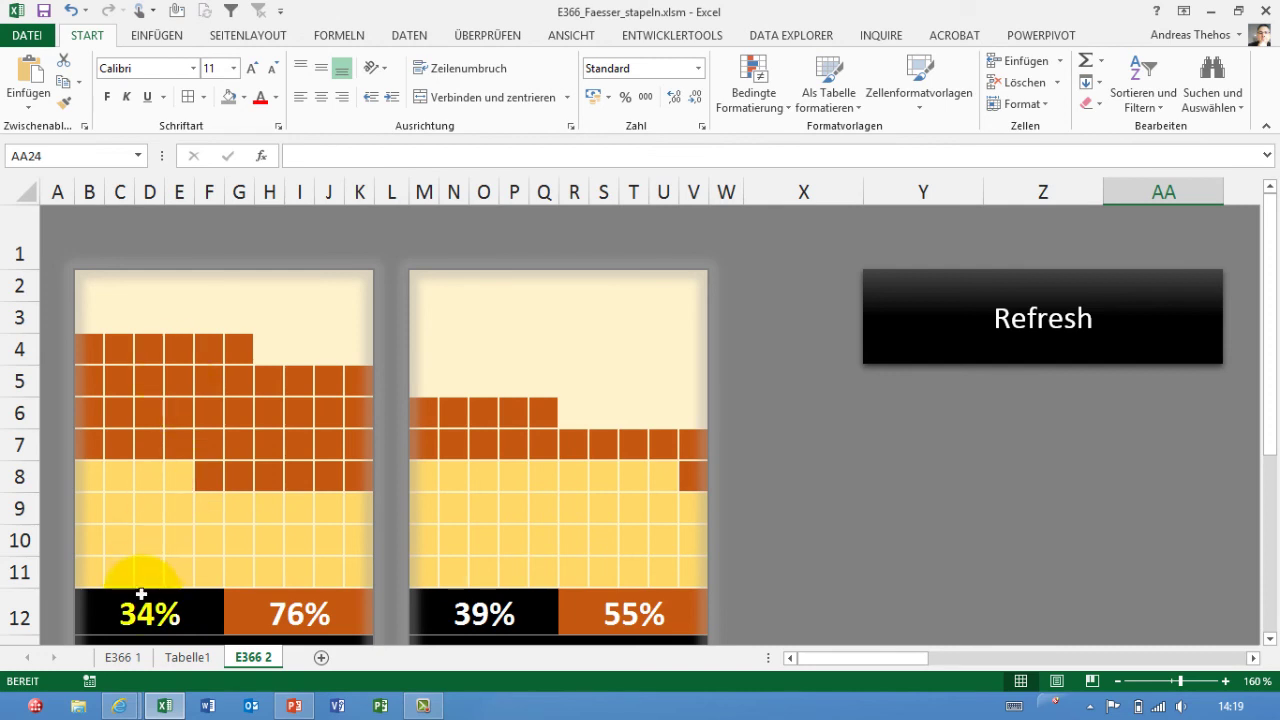
left_click(979, 346)
left_click(963, 306)
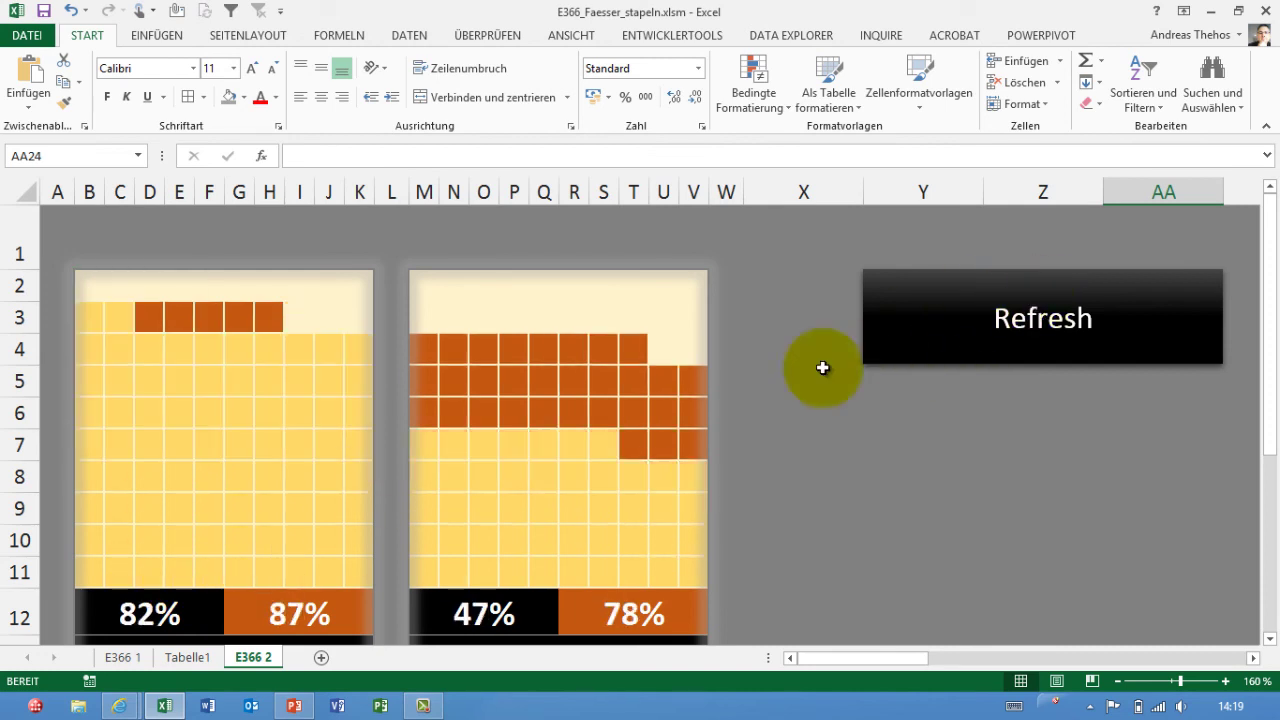
left_click(940, 337)
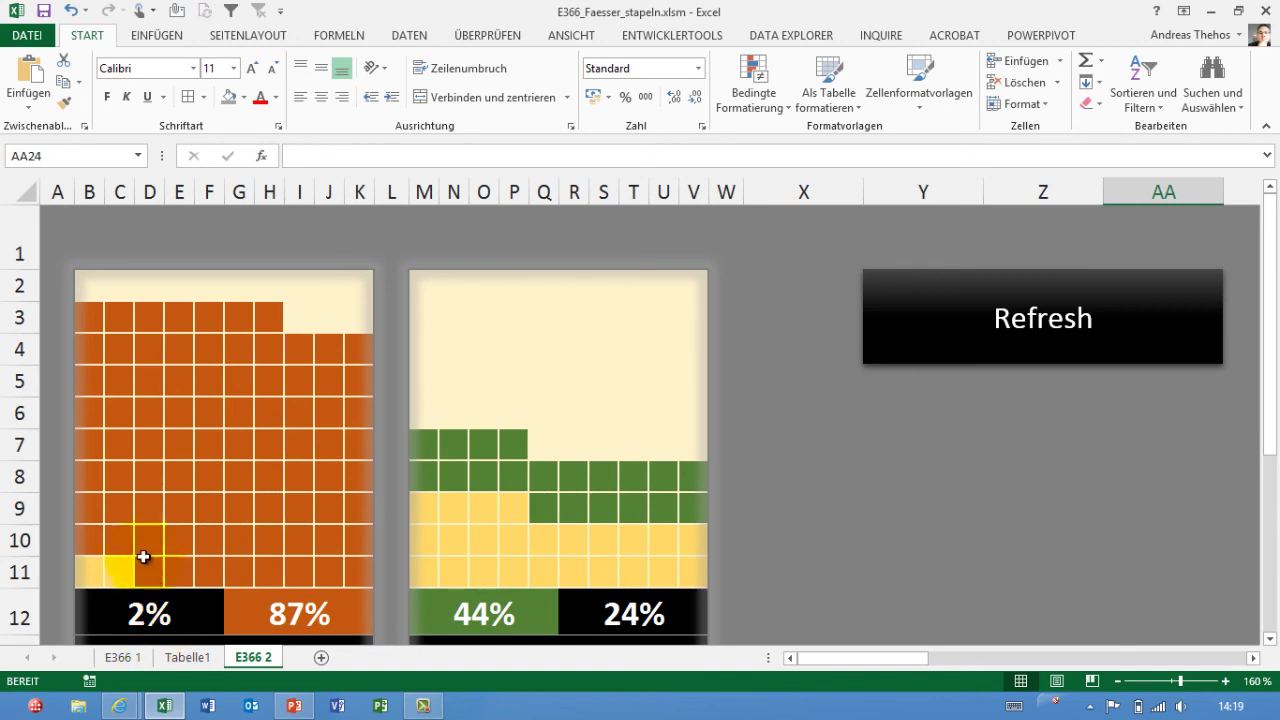
Step: Inspect cells D6:G8 of the left barrel, then return to Tabelle1
left_click_drag(148, 395, 240, 476)
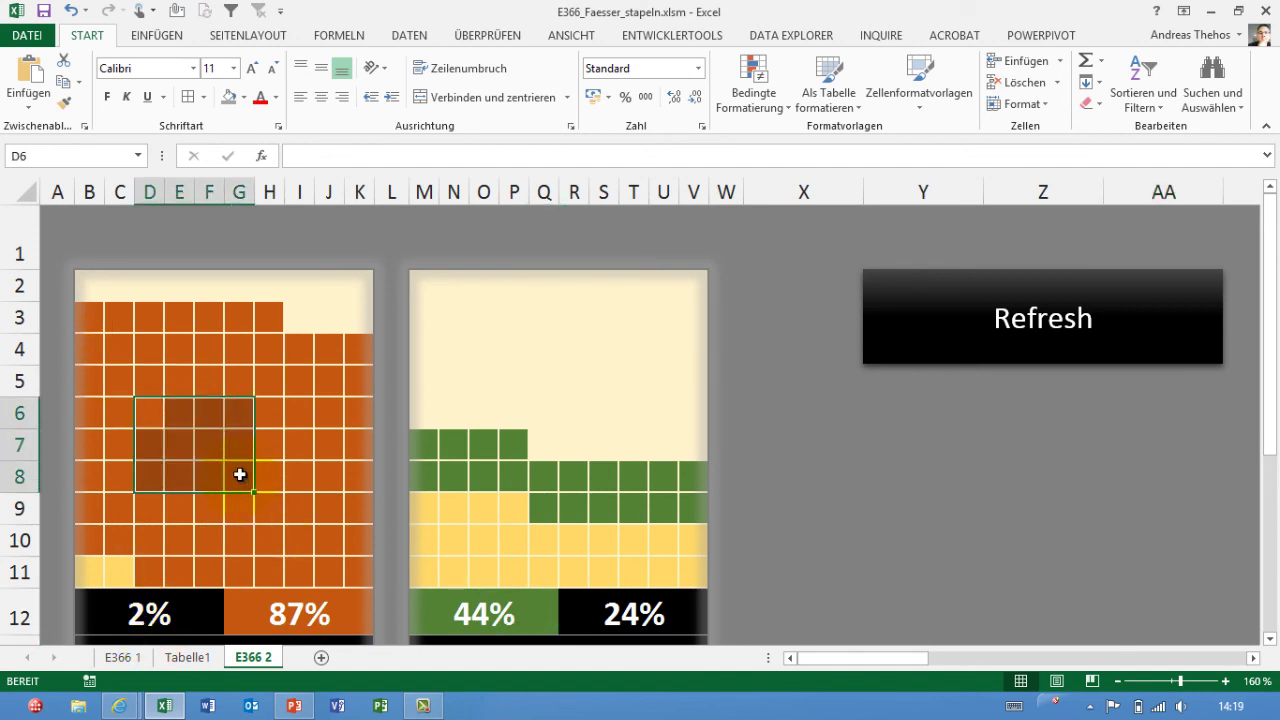
left_click(240, 478)
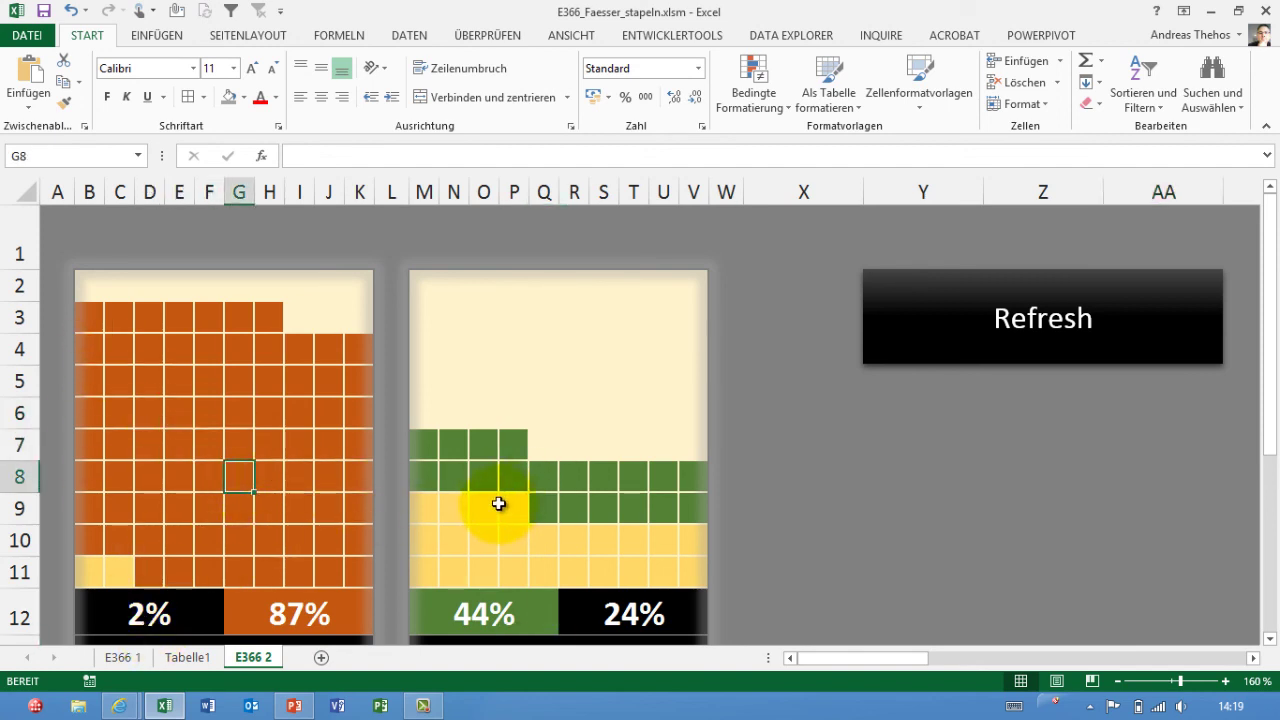
key("ctrl+Page_Up")
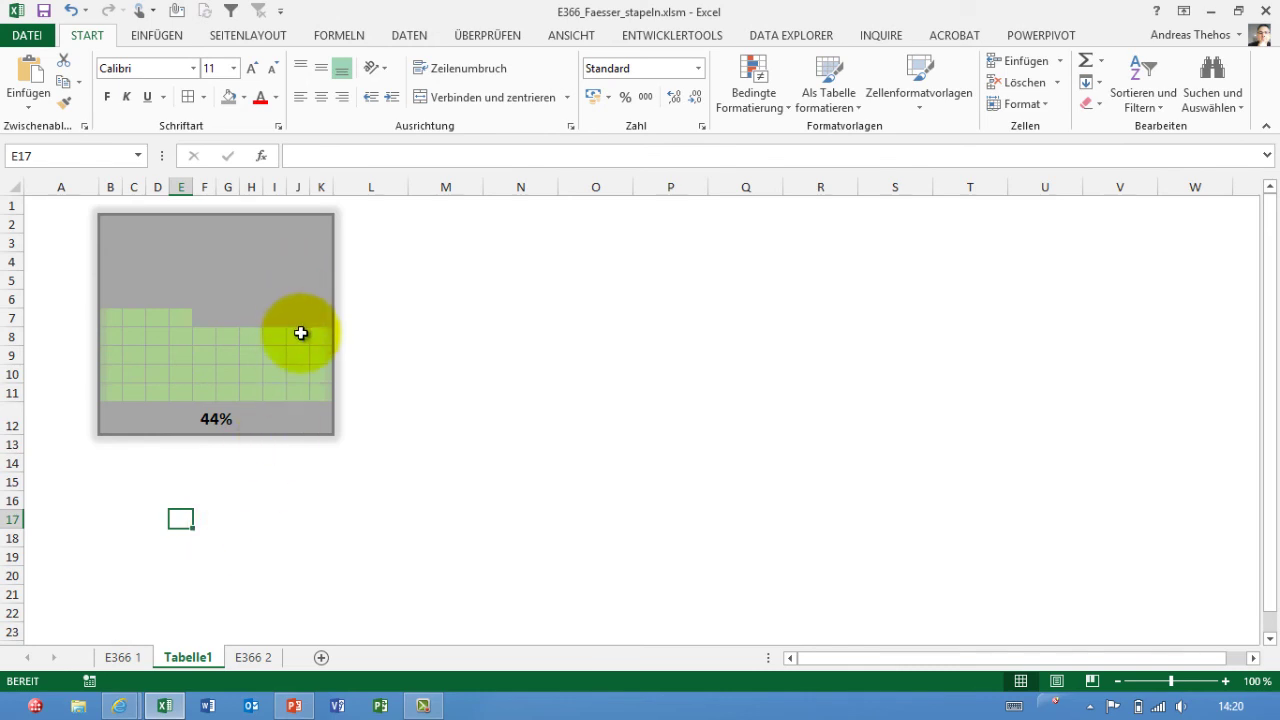